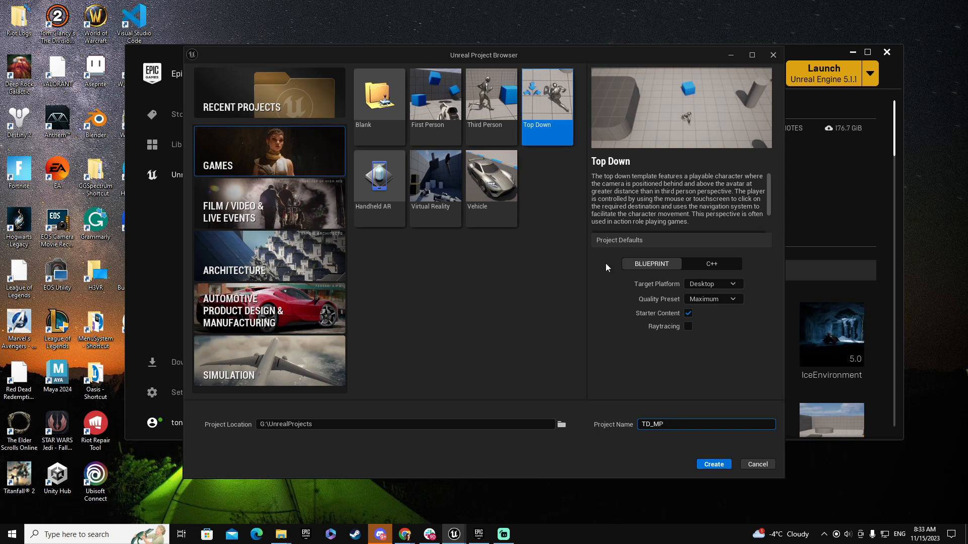
# Create the TD_MP Blueprint project from the Top Down template with starter content and go to its Content folder.
pyautogui.click(720, 467)
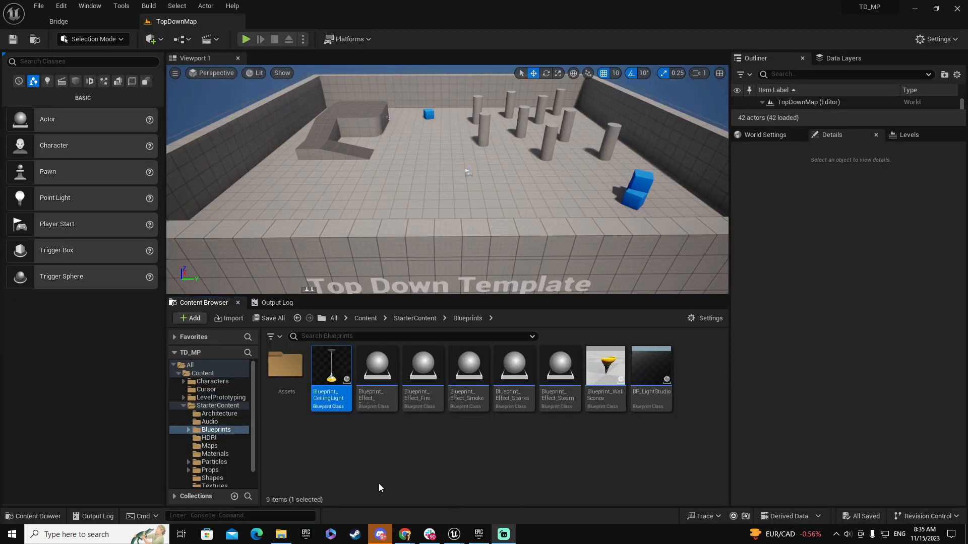
pyautogui.doubleClick(186, 406)
pyautogui.doubleClick(186, 374)
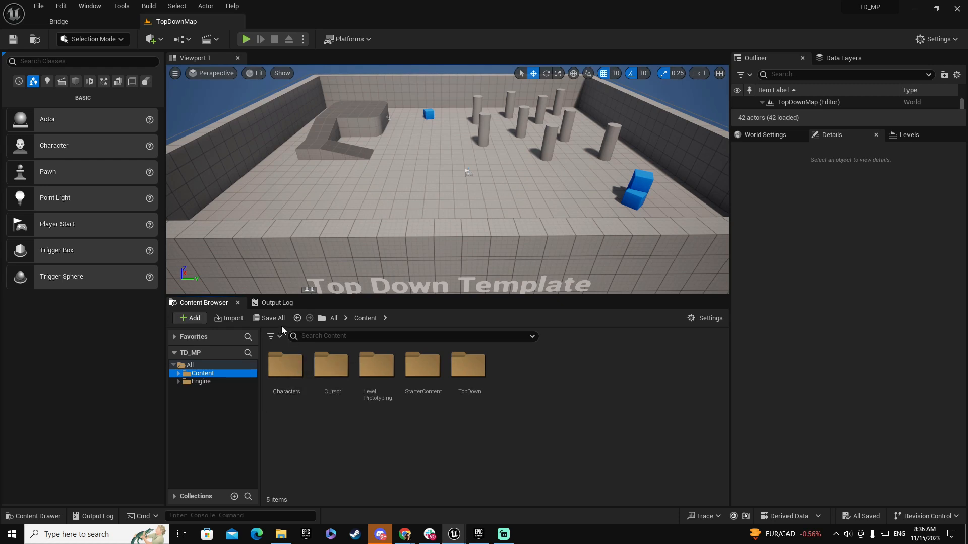
# Open Quixel Bridge to add content to the project and open its account options.
pyautogui.click(187, 318)
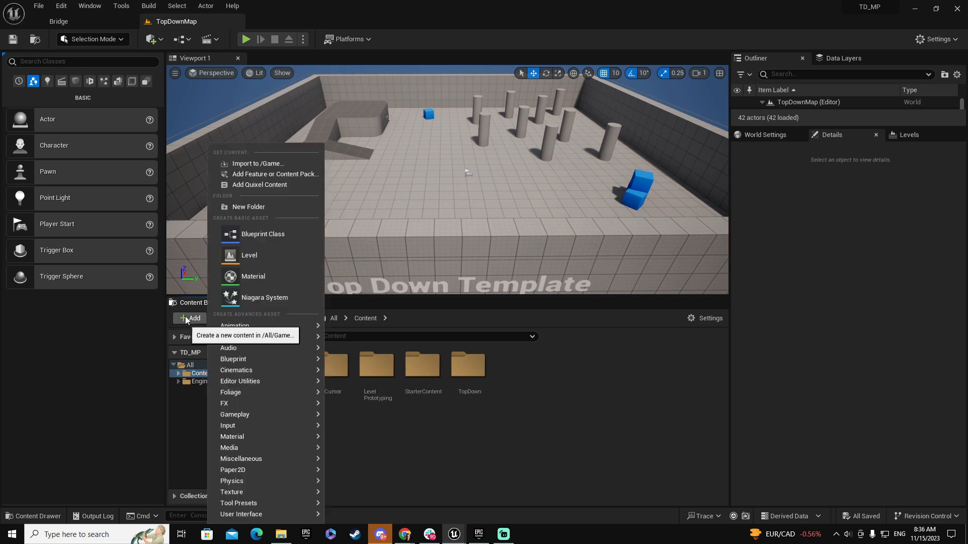
pyautogui.click(251, 185)
pyautogui.click(949, 49)
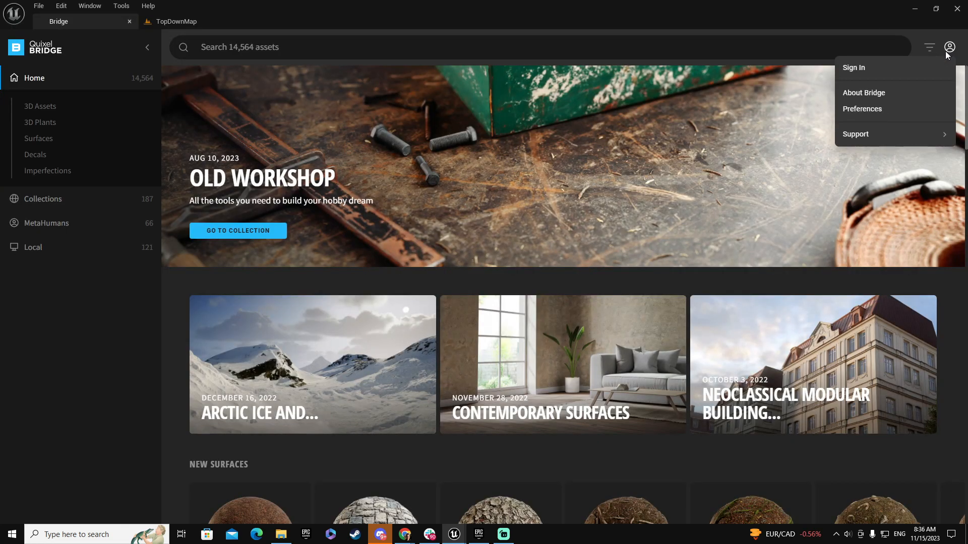
# Search the Quixel Bridge library for fruit.
pyautogui.click(313, 48)
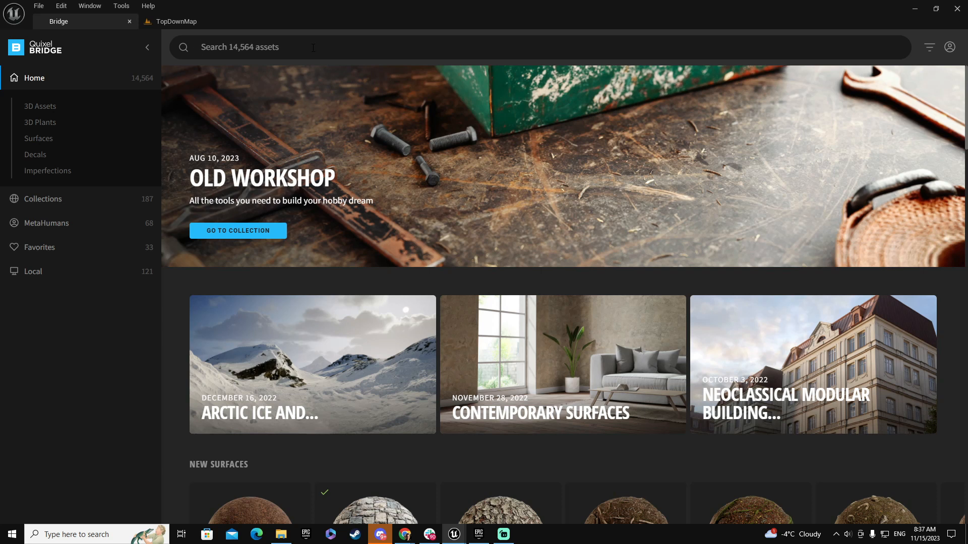
pyautogui.write('fruit')
pyautogui.press('Return')
pyautogui.scroll(-2, 585, 421)
pyautogui.scroll(2, 401, 213)
# Download the Red Grapes 3D asset at Medium Quality and add it to the project.
pyautogui.click(381, 189)
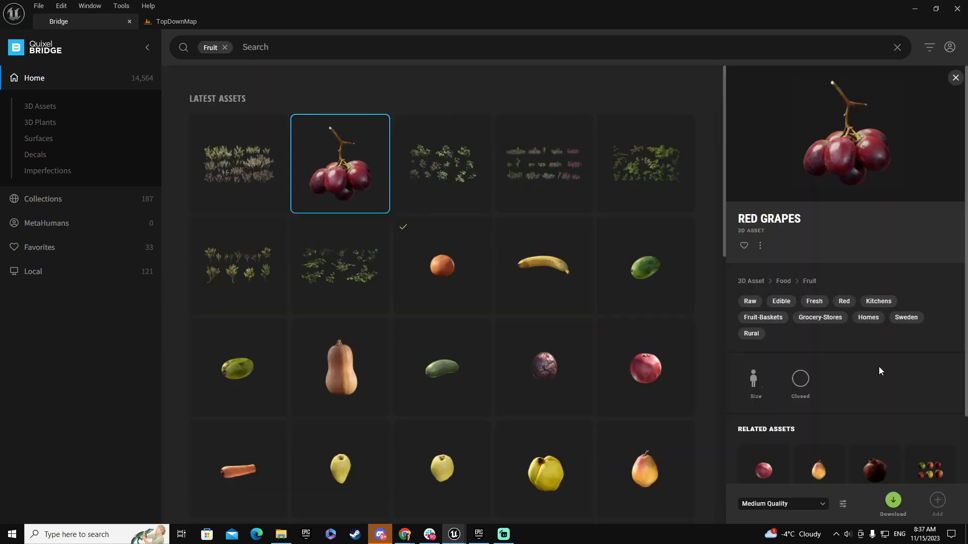
pyautogui.click(894, 501)
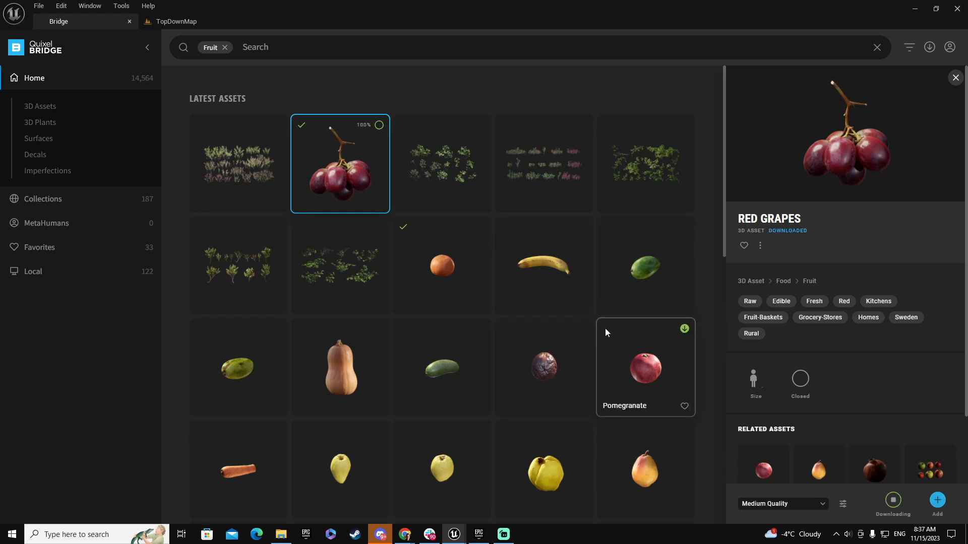
pyautogui.click(936, 504)
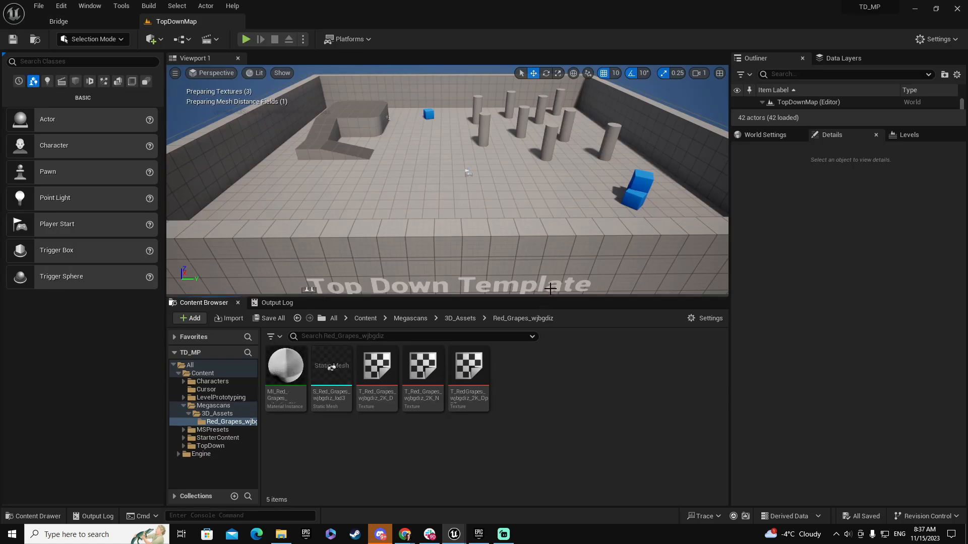
# Go back to the fruit assets in Bridge, download the Walnut at Medium Quality and add it to the project.
pyautogui.click(78, 24)
pyautogui.scroll(-18, 645, 380)
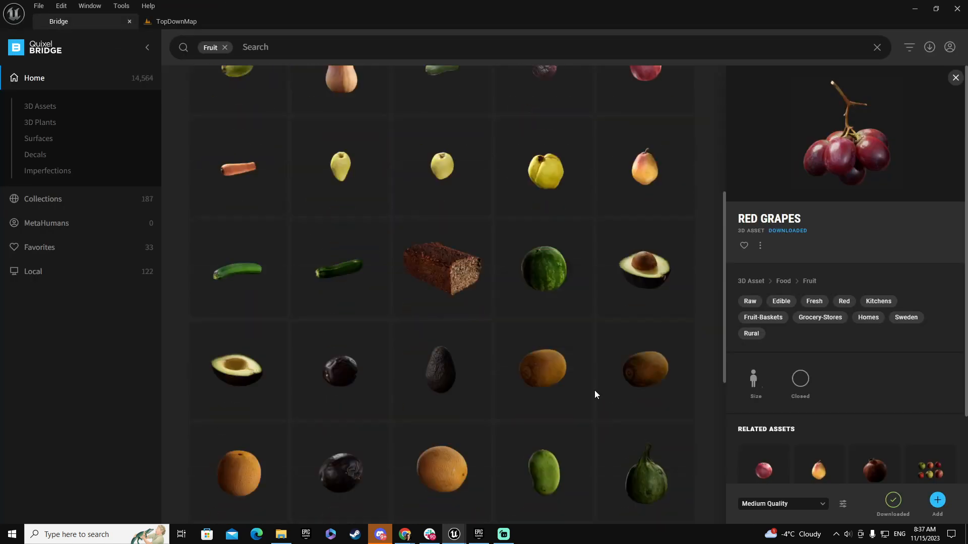
pyautogui.scroll(5, 571, 372)
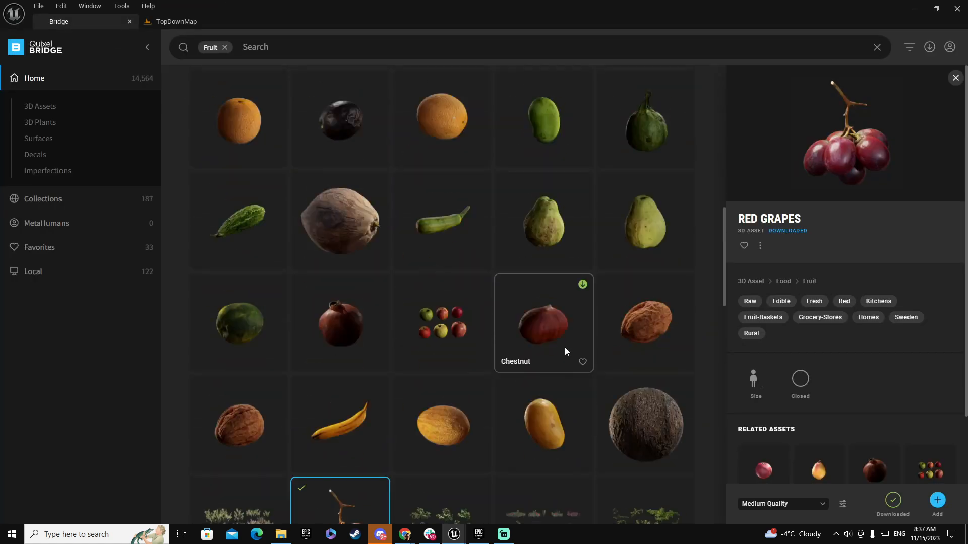
pyautogui.click(237, 437)
pyautogui.click(893, 502)
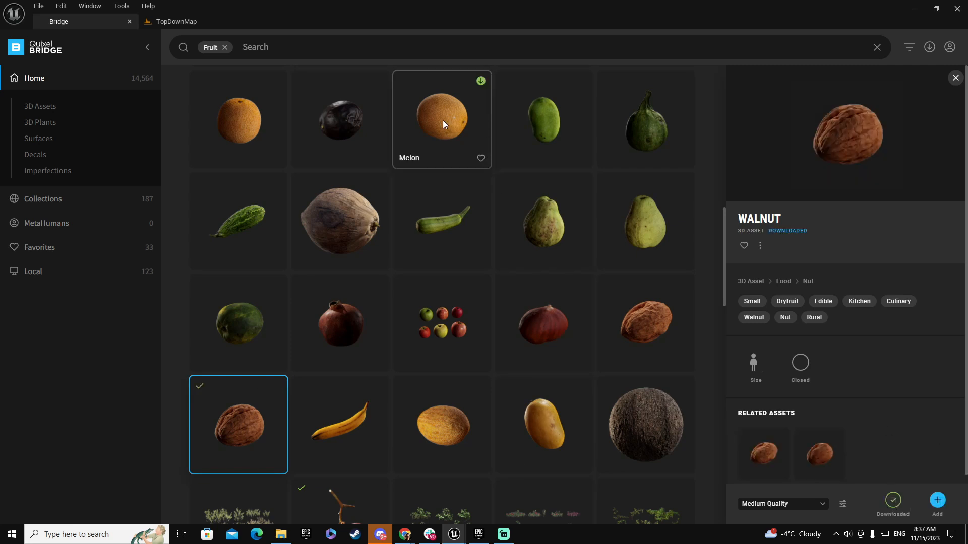
pyautogui.click(542, 424)
pyautogui.click(239, 425)
pyautogui.click(937, 501)
# Download the Mango from Bridge at Medium Quality, add it to the project, and close Bridge.
pyautogui.click(58, 23)
pyautogui.click(543, 424)
pyautogui.click(892, 501)
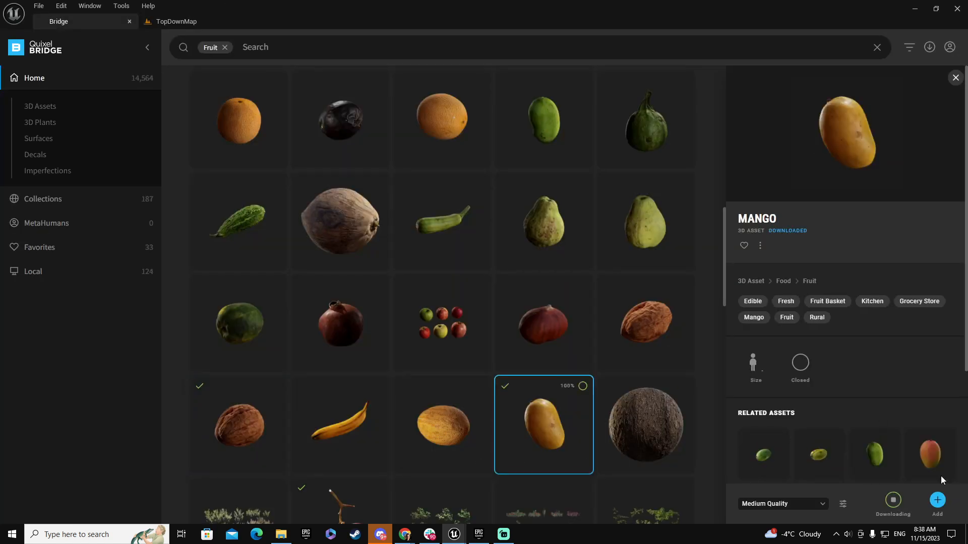
pyautogui.click(937, 500)
pyautogui.click(75, 21)
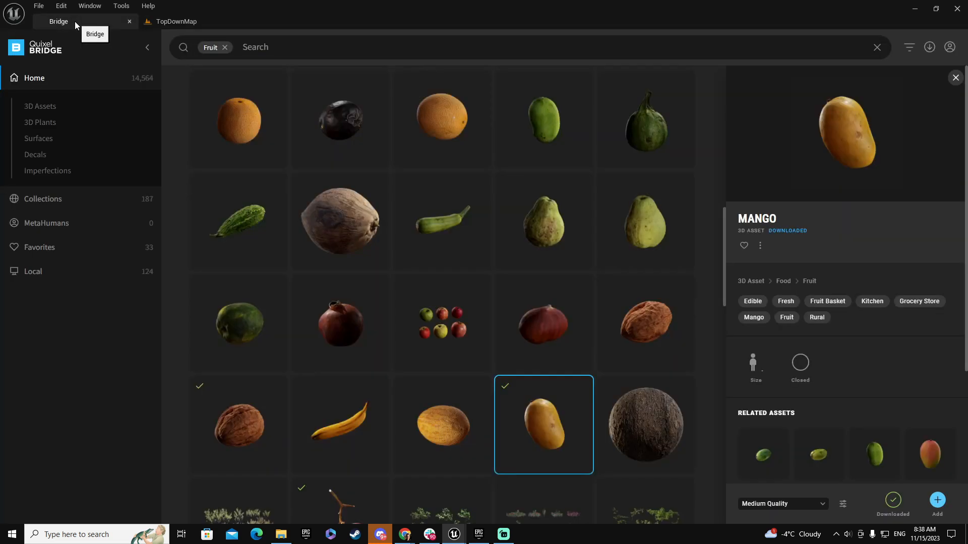
pyautogui.click(130, 21)
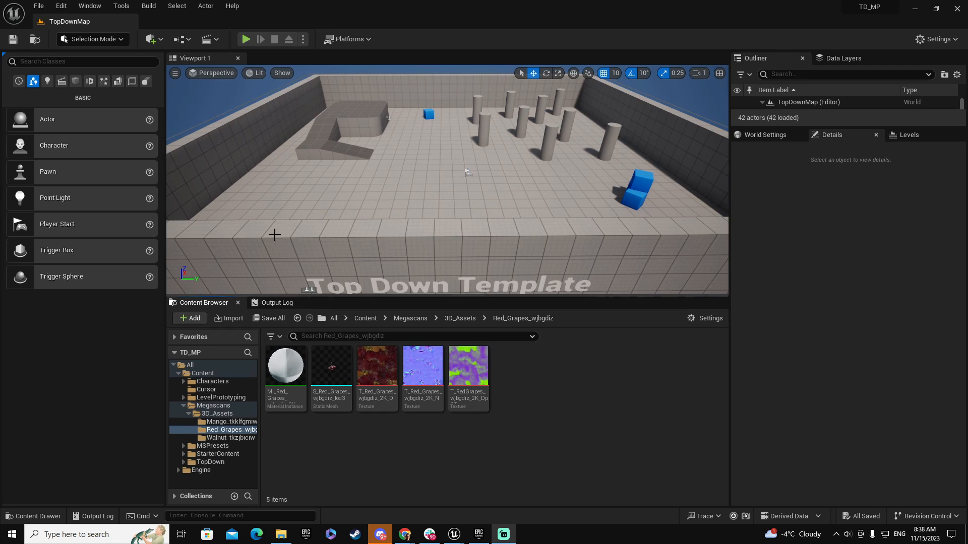
# Place BP_TopDownCharacter from the TopDown Blueprints folder on the level floor at about X 1280, Y 1550.
pyautogui.moveTo(399, 220)
pyautogui.mouseDown(button='right')
pyautogui.moveTo(377, 223)
pyautogui.moveTo(397, 208)
pyautogui.mouseUp(button='right')
pyautogui.press('w')
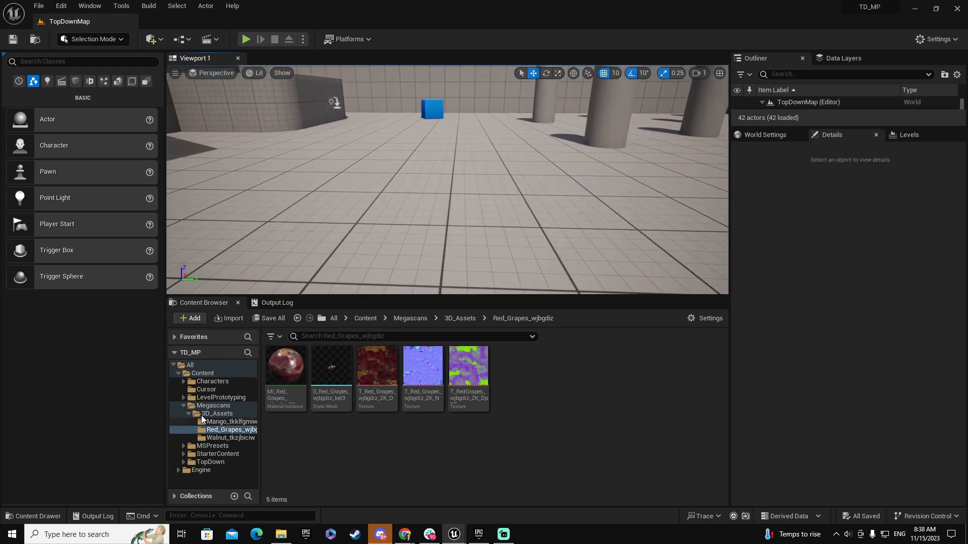
pyautogui.click(184, 461)
pyautogui.scroll(-1, 214, 452)
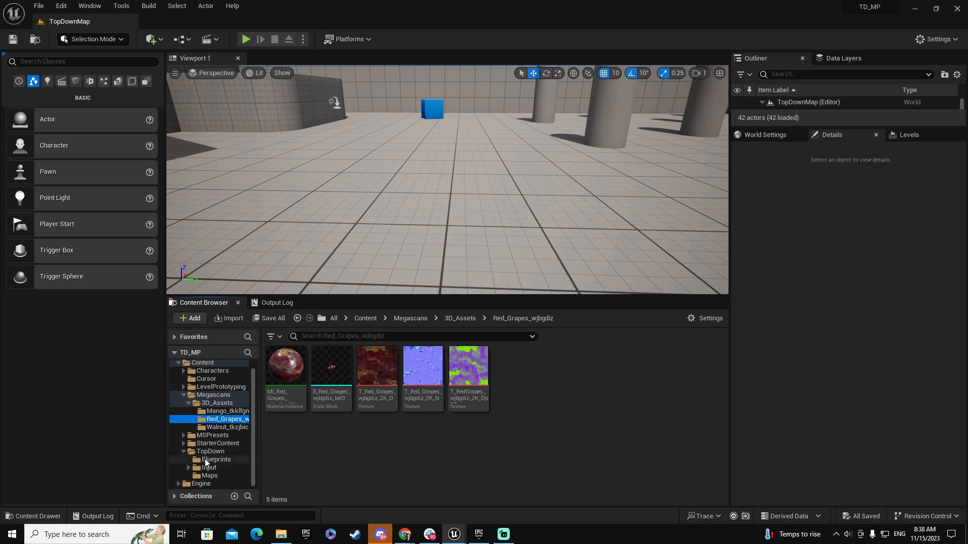
pyautogui.click(211, 460)
pyautogui.moveTo(285, 367); pyautogui.dragTo(434, 214)
pyautogui.press('d')
pyautogui.moveTo(434, 214); pyautogui.dragTo(232, 195, button='right')
pyautogui.press('w')
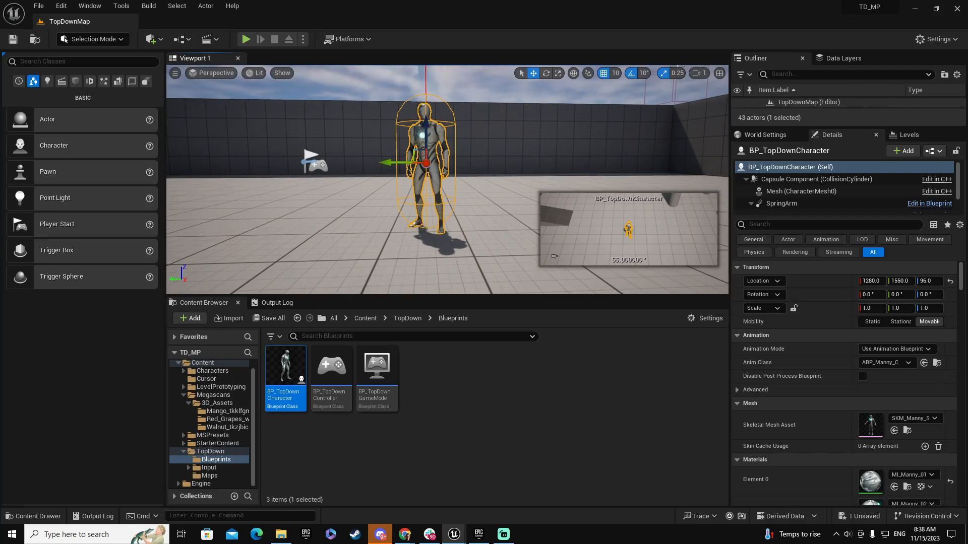
pyautogui.press('s')
# Place the mango static mesh beside the character at about X 1490, Y 1660, Z 80 and set its scale to 8 on all axes.
pyautogui.click(232, 412)
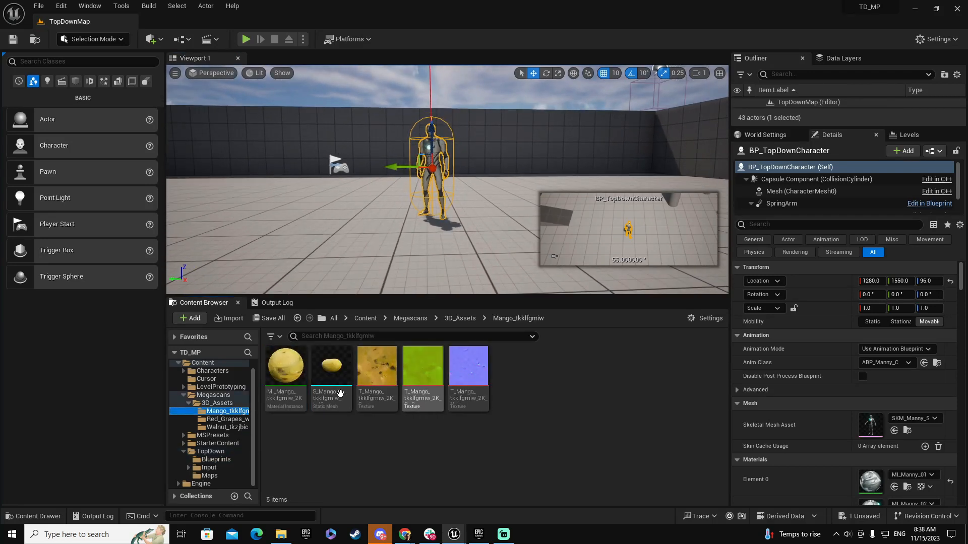
pyautogui.moveTo(331, 370); pyautogui.dragTo(353, 180)
pyautogui.click(872, 308)
pyautogui.write('8')
pyautogui.press('Tab')
pyautogui.write('8')
pyautogui.press('Tab')
pyautogui.write('8')
pyautogui.press('Return')
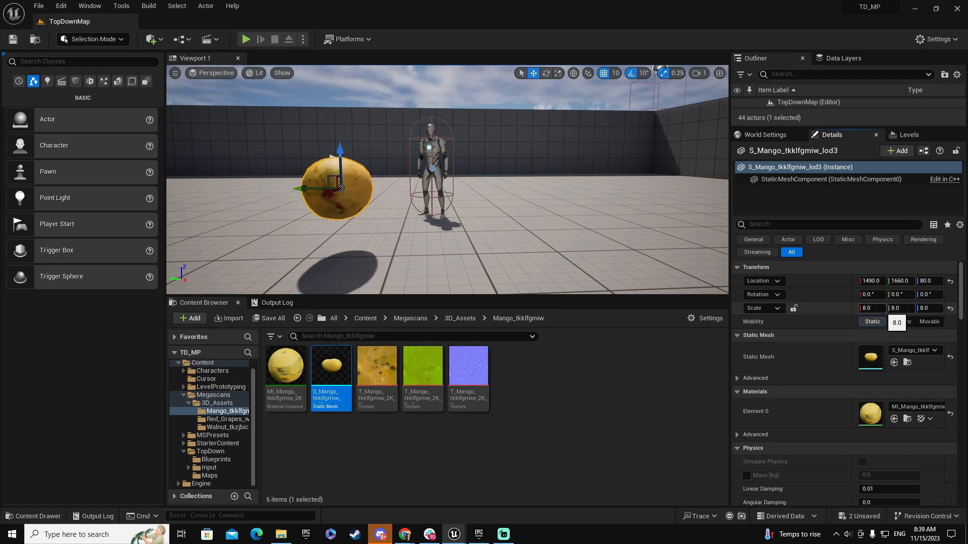
# Set the mango's scale to 5 on all three axes.
pyautogui.moveTo(524, 211); pyautogui.dragTo(504, 206, button='right')
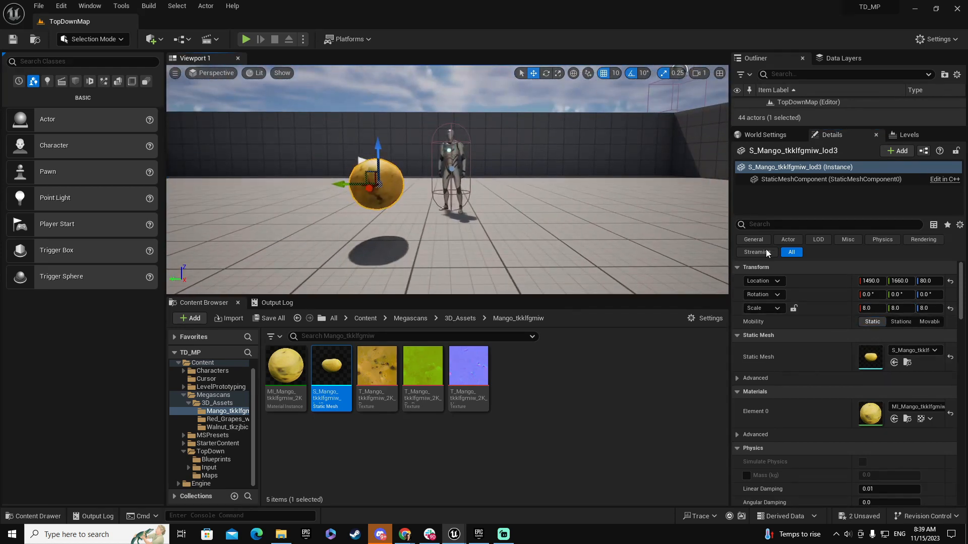
pyautogui.click(875, 308)
pyautogui.write('5')
pyautogui.press('Tab')
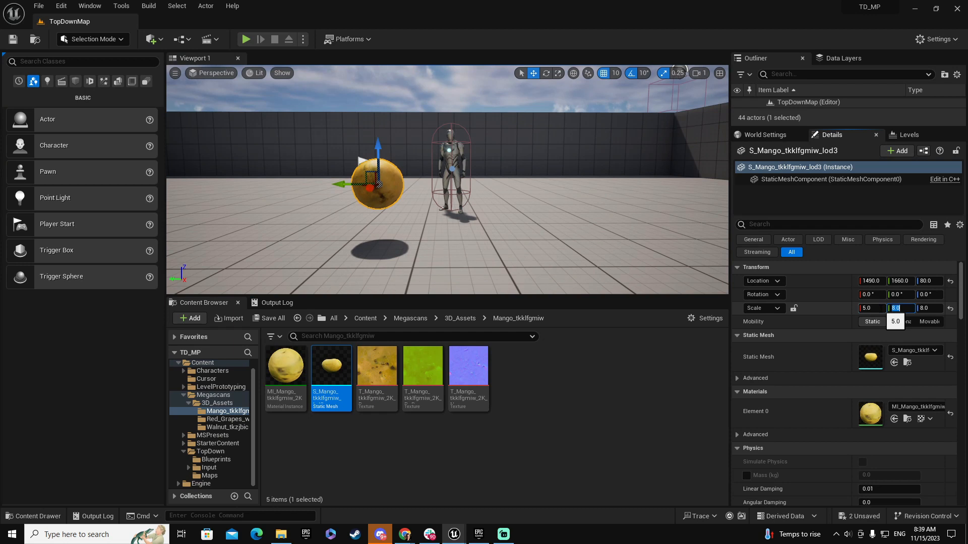
pyautogui.write('5')
pyautogui.press('Tab')
pyautogui.write('5')
pyautogui.press('Return')
pyautogui.moveTo(469, 201)
pyautogui.mouseDown(button='right')
pyautogui.moveTo(449, 207)
pyautogui.moveTo(471, 207)
pyautogui.mouseUp(button='right')
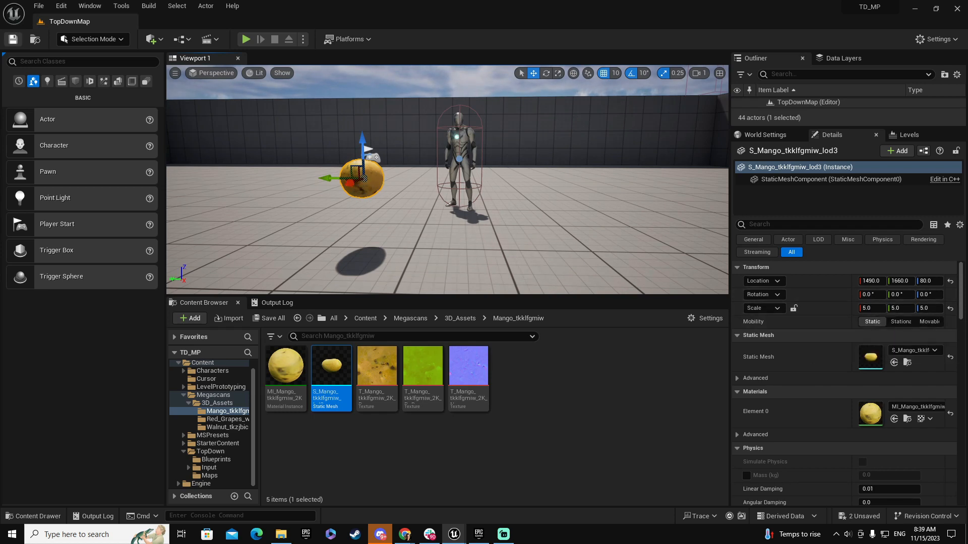
# Switch to Modeling mode and apply Bake Transform to the mango with Bake Rotation and Bake Full Scale.
pyautogui.click(91, 39)
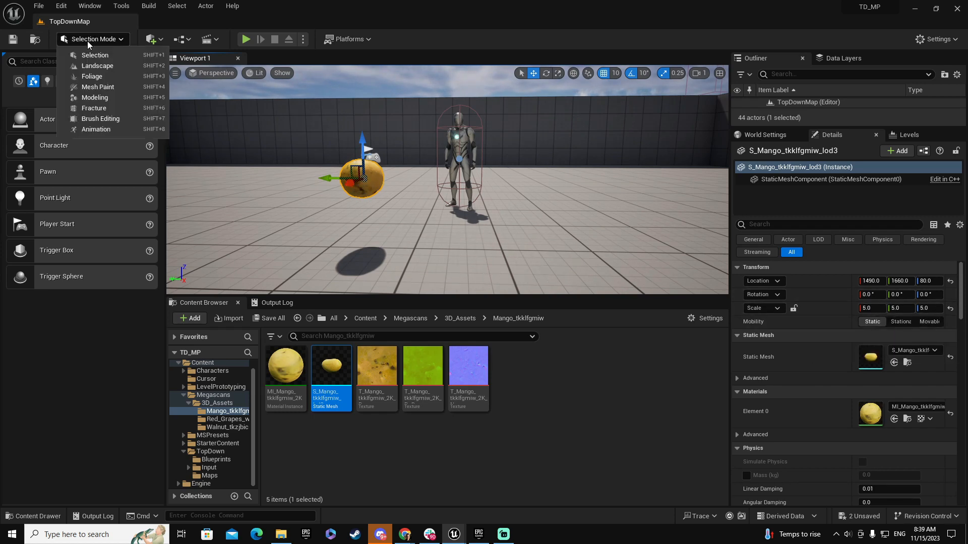
pyautogui.click(96, 97)
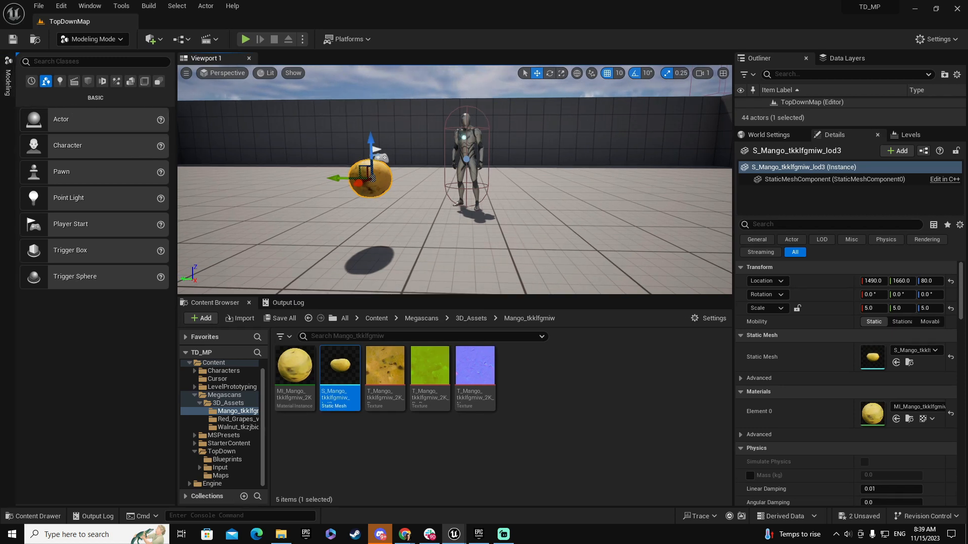
pyautogui.click(7, 80)
pyautogui.click(8, 124)
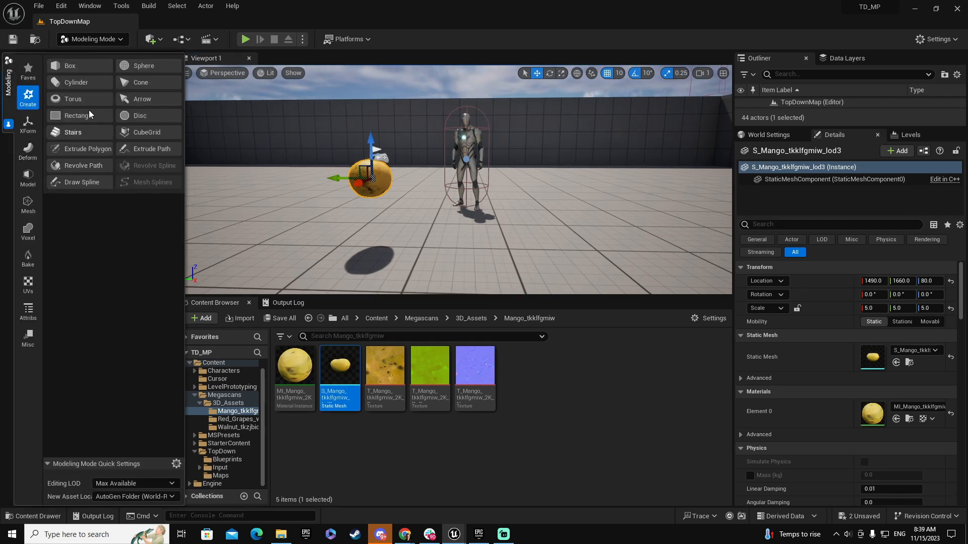
pyautogui.click(28, 123)
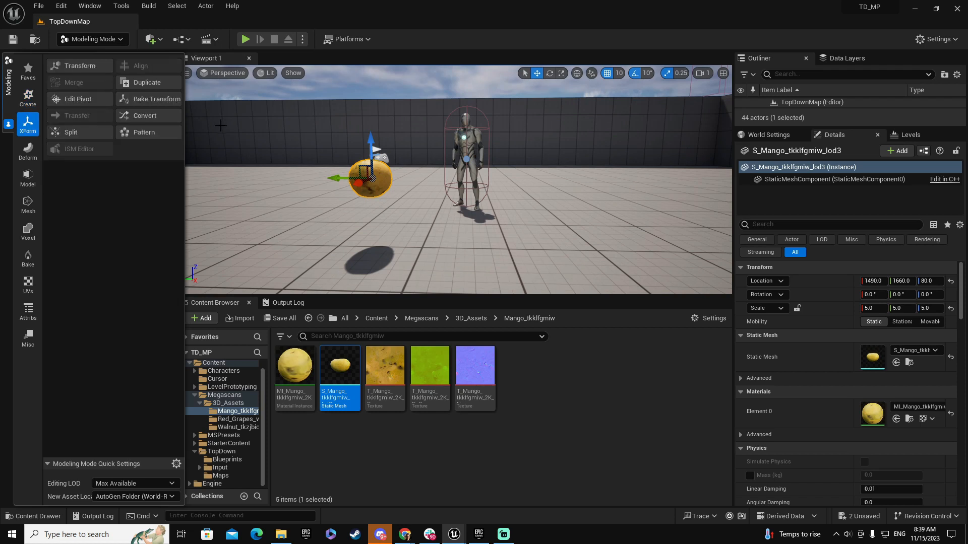
pyautogui.click(151, 99)
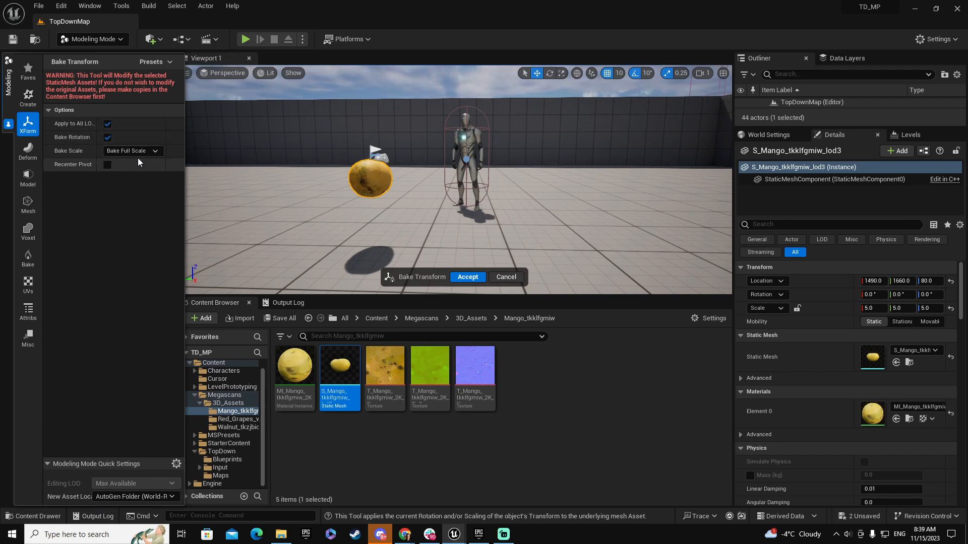
pyautogui.click(468, 276)
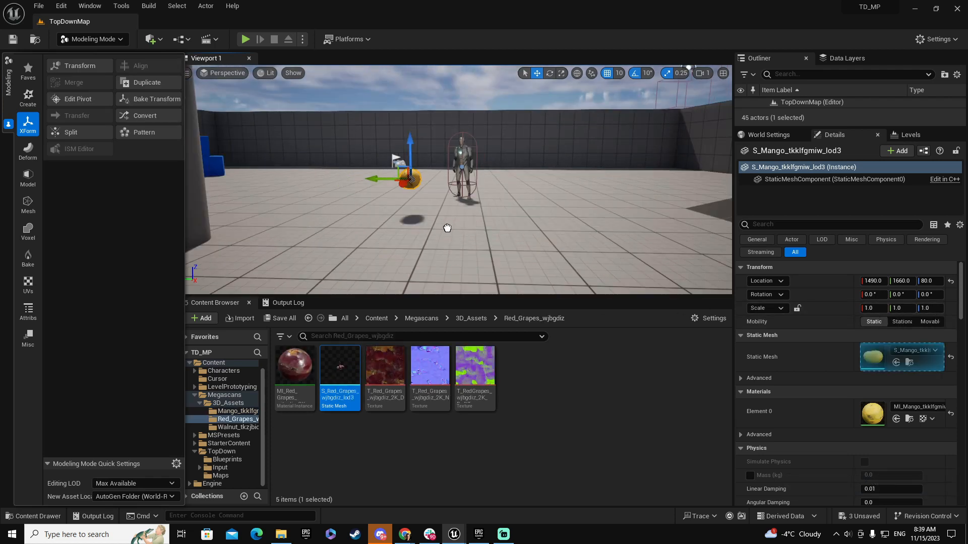
# Place the red grapes mesh near the mango, raise it to about Z 90, and set its scale to 5 on all axes.
pyautogui.moveTo(447, 228); pyautogui.dragTo(447, 229)
pyautogui.moveTo(451, 194); pyautogui.dragTo(452, 145)
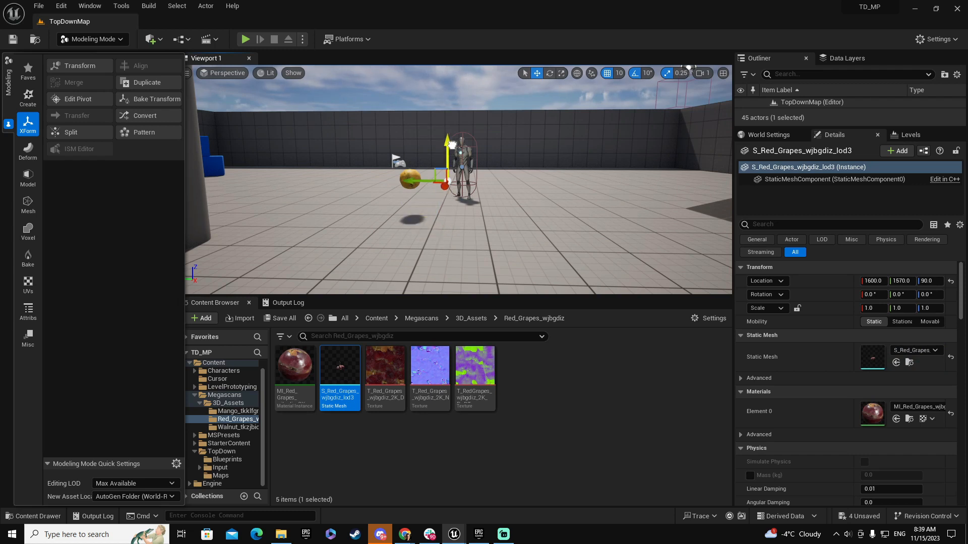
pyautogui.click(875, 308)
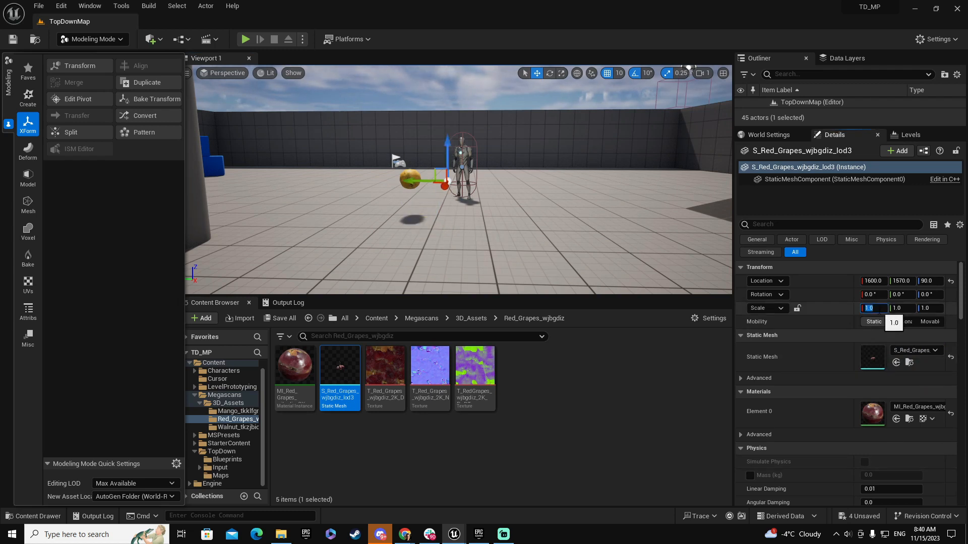
pyautogui.write('5')
pyautogui.press('Tab')
pyautogui.write('5')
pyautogui.press('Tab')
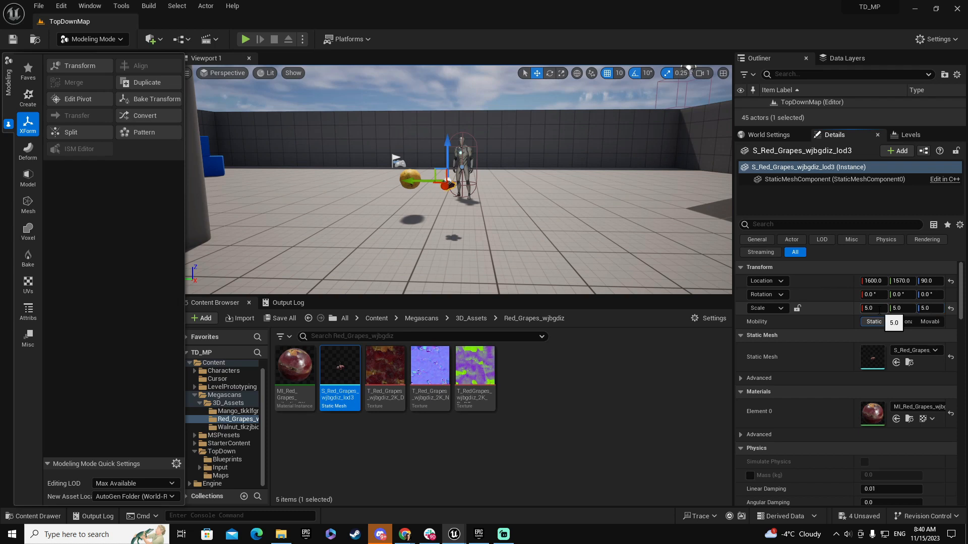
# Set the red grapes' scale to 8 on all three axes.
pyautogui.click(879, 309)
pyautogui.write('8')
pyautogui.press('Tab')
pyautogui.write('8')
pyautogui.press('Tab')
pyautogui.write('8')
pyautogui.press('Tab')
# Move the red grapes along the X axis to about 1470, level with the mango.
pyautogui.moveTo(530, 192); pyautogui.dragTo(403, 176, button='right')
pyautogui.moveTo(433, 150); pyautogui.dragTo(482, 150)
pyautogui.moveTo(484, 161); pyautogui.dragTo(599, 187, button='right')
# Set the red grapes' scale to 10 on all three axes.
pyautogui.click(882, 309)
pyautogui.write('10')
pyautogui.press('Tab')
pyautogui.write('10')
pyautogui.press('Tab')
pyautogui.write('10')
pyautogui.press('Tab')
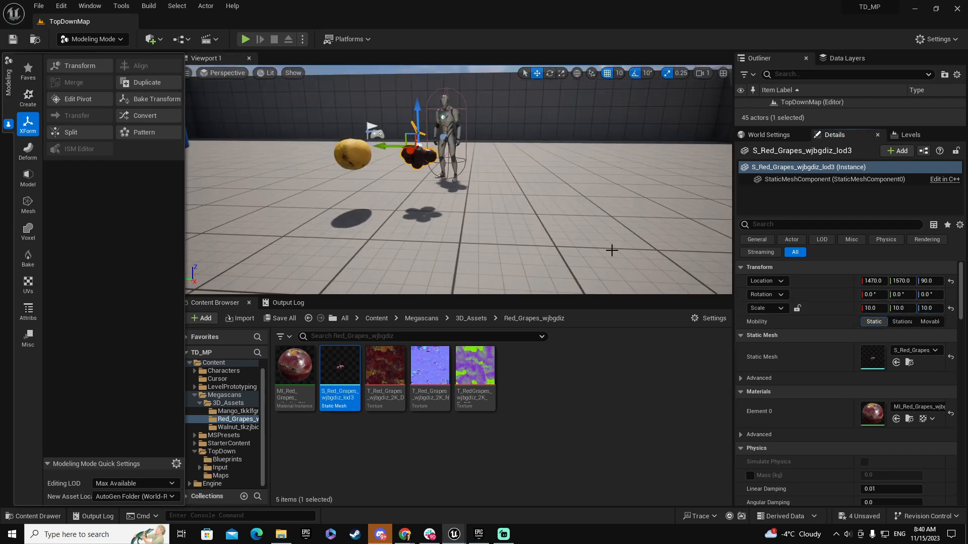
# Set the red grapes' scale to 12 on all axes and bake it into the mesh with Bake Transform at full scale.
pyautogui.click(882, 308)
pyautogui.write('12')
pyautogui.press('Tab')
pyautogui.write('12')
pyautogui.press('Tab')
pyautogui.write('12')
pyautogui.press('Tab')
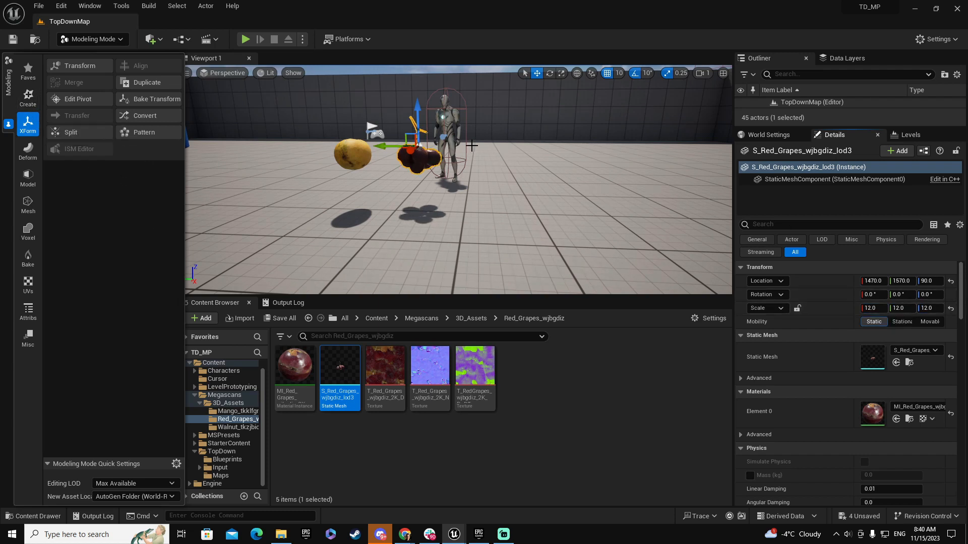
pyautogui.click(153, 99)
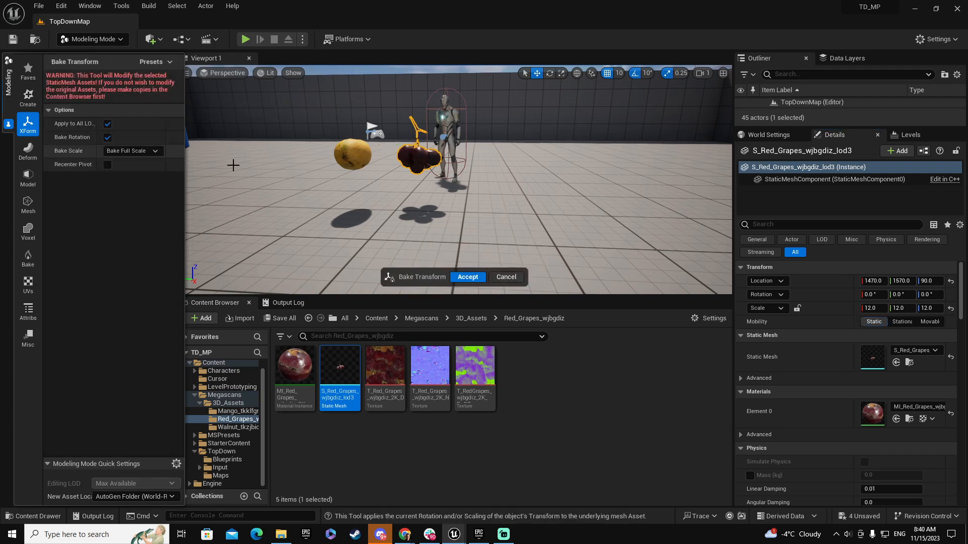
pyautogui.click(469, 277)
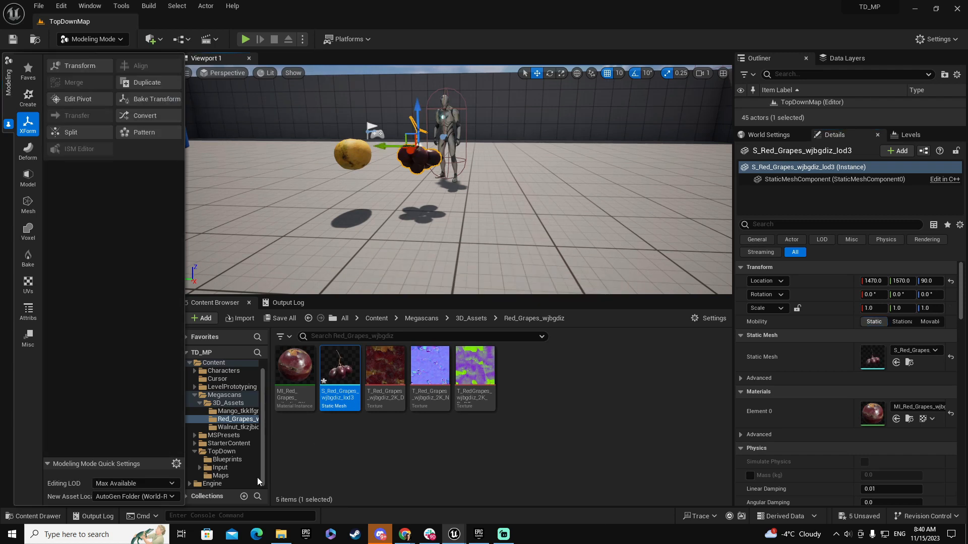
# Place the walnut static mesh from the Megascans walnut folder into the level beside the red grapes.
pyautogui.click(236, 427)
pyautogui.moveTo(339, 367); pyautogui.dragTo(525, 193)
pyautogui.moveTo(525, 193)
pyautogui.mouseDown(button='right')
pyautogui.moveTo(443, 184)
pyautogui.moveTo(527, 189)
pyautogui.moveTo(508, 199)
pyautogui.mouseUp(button='right')
pyautogui.press('d')
pyautogui.press('a')
pyautogui.press('w')
pyautogui.press('s')
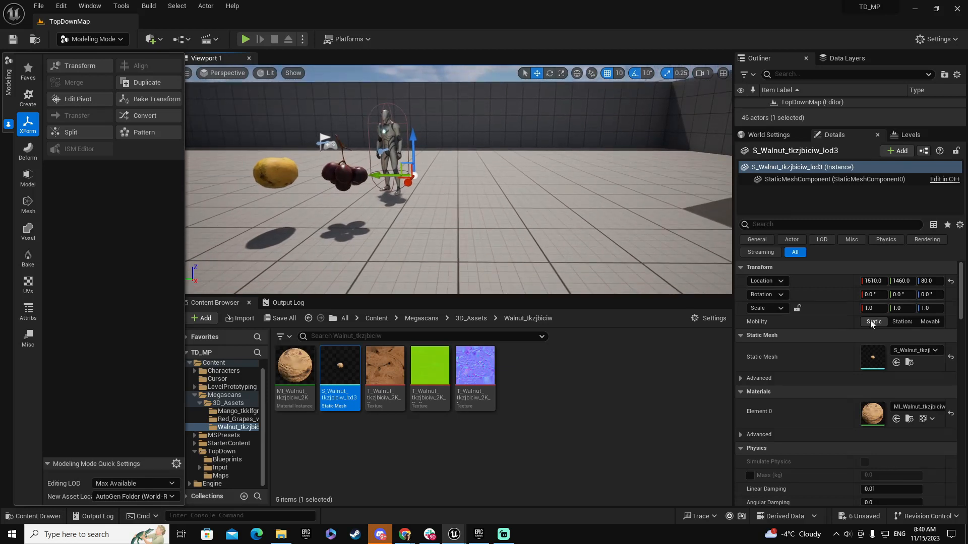
# Set the walnut's scale to 10 on all three axes.
pyautogui.click(883, 308)
pyautogui.write('10')
pyautogui.press('Return')
pyautogui.moveTo(504, 201); pyautogui.dragTo(434, 208, button='right')
pyautogui.press('w')
pyautogui.press('d')
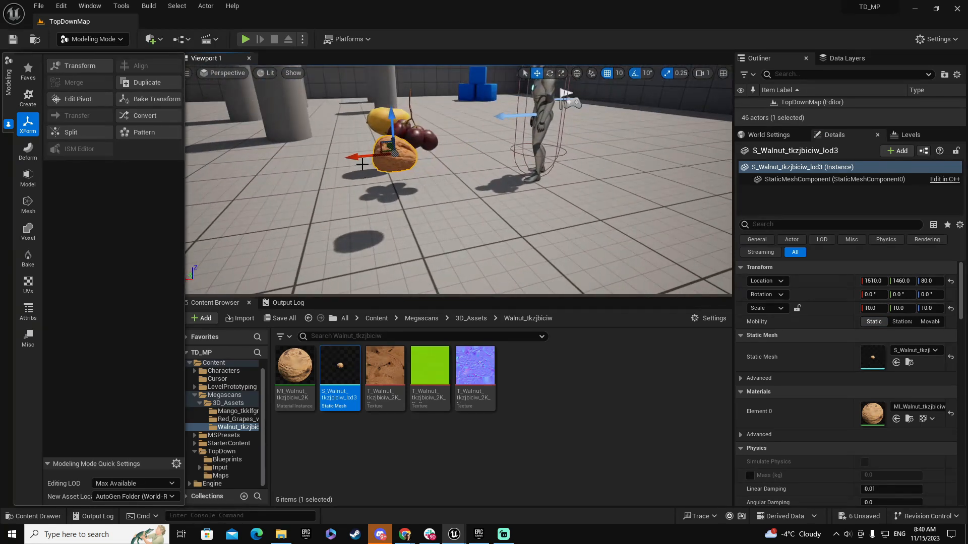
# Move the walnut along the X axis to about 1480 and bake its scale into the mesh with Bake Transform at full scale.
pyautogui.moveTo(355, 157); pyautogui.dragTo(389, 155)
pyautogui.press('a')
pyautogui.moveTo(471, 207); pyautogui.dragTo(559, 199, button='right')
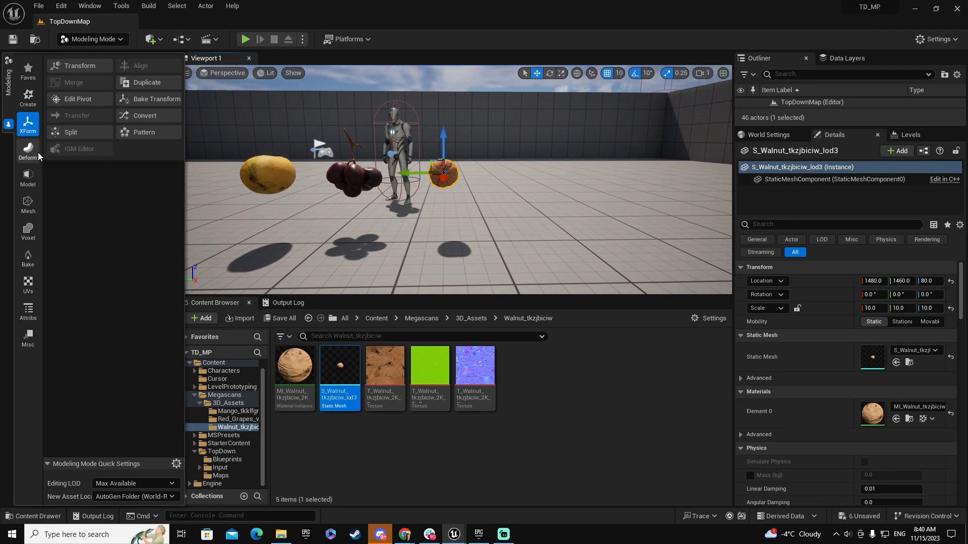
pyautogui.click(150, 101)
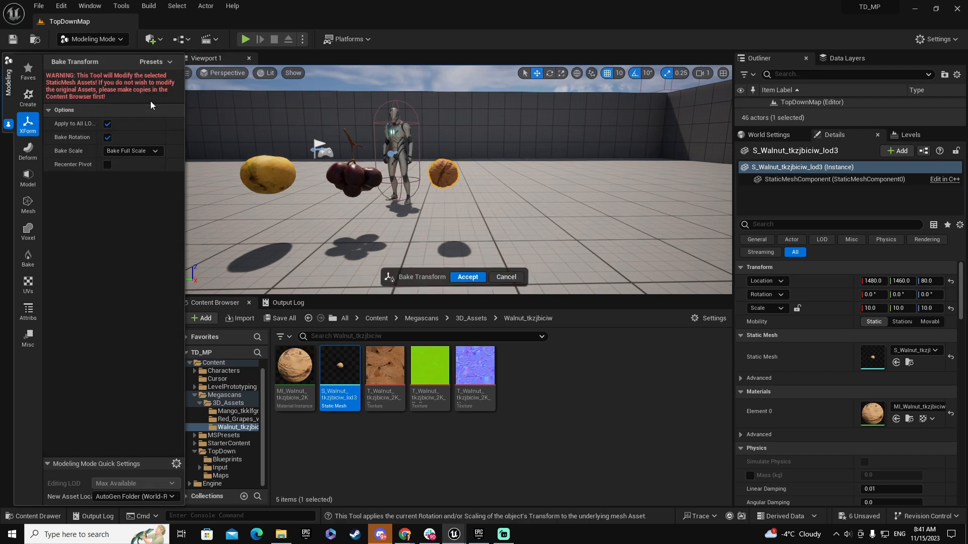
pyautogui.click(469, 277)
pyautogui.moveTo(512, 225)
pyautogui.mouseDown(button='right')
pyautogui.moveTo(484, 217)
pyautogui.moveTo(524, 252)
pyautogui.moveTo(524, 230)
pyautogui.mouseUp(button='right')
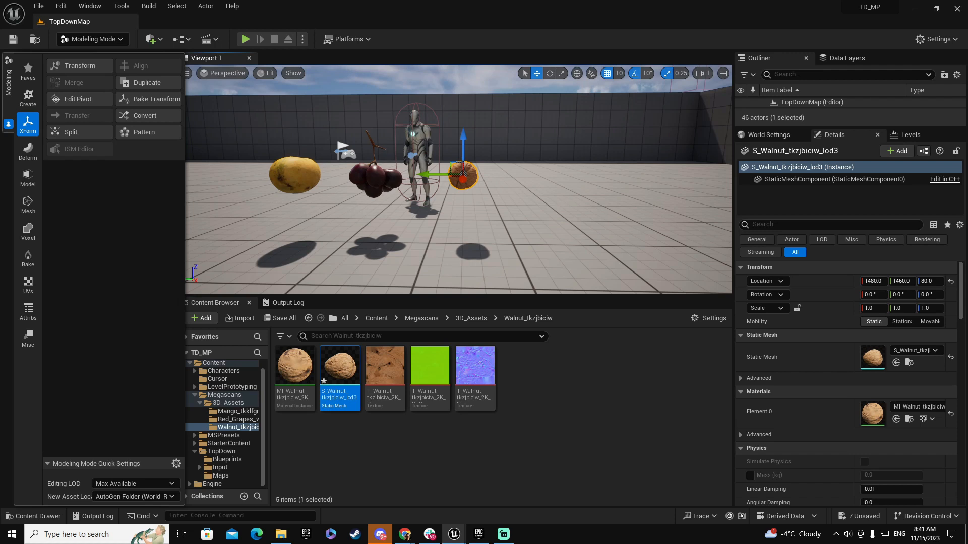
# Delete the mango, red grapes, walnut and the placed BP_TopDownCharacter from the level.
pyautogui.keyDown('ctrl'); pyautogui.click(376, 179); pyautogui.keyUp('ctrl')
pyautogui.keyDown('ctrl'); pyautogui.click(298, 178); pyautogui.keyUp('ctrl')
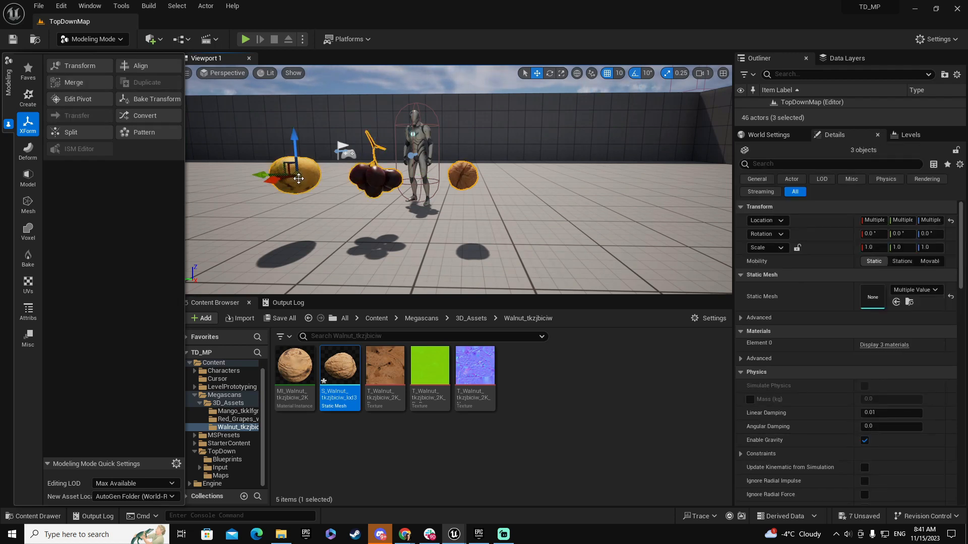
pyautogui.press('Delete')
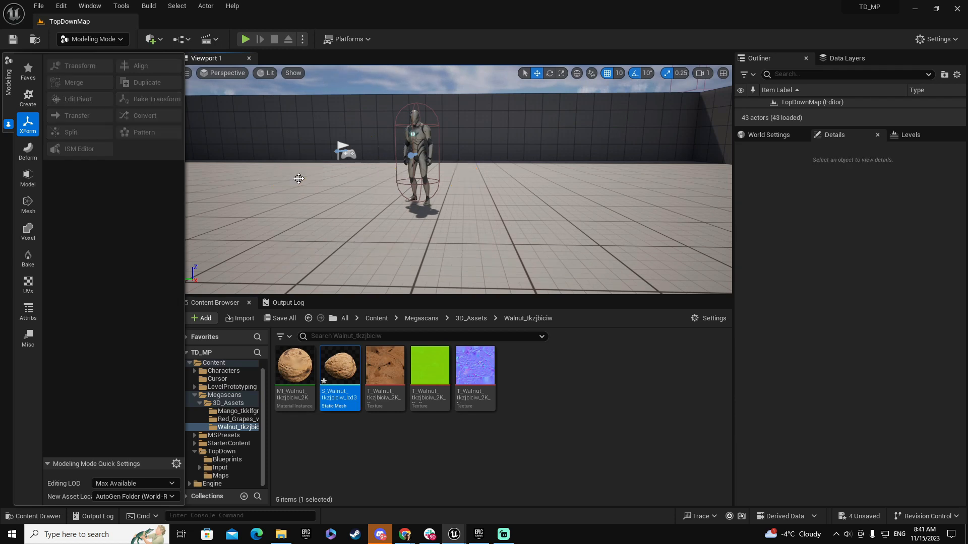
pyautogui.click(412, 146)
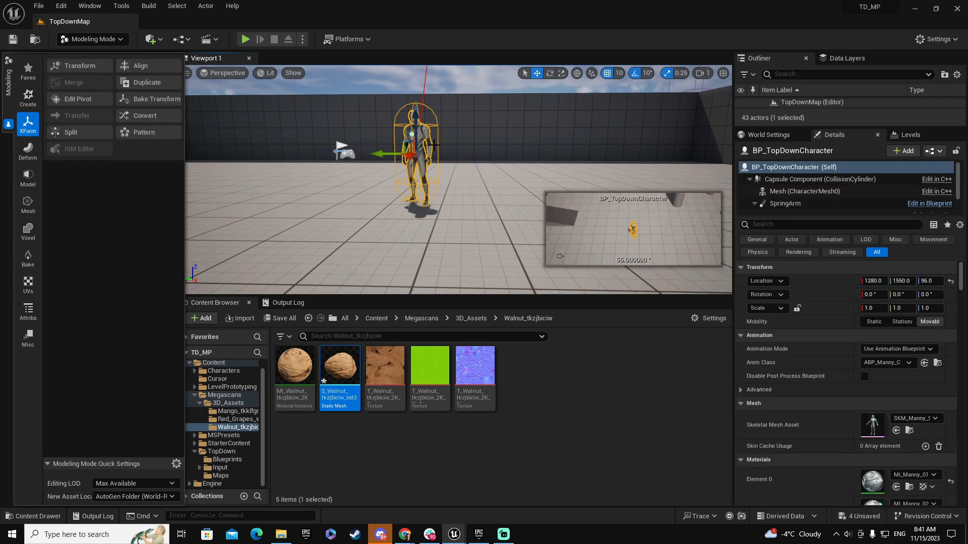
pyautogui.press('Delete')
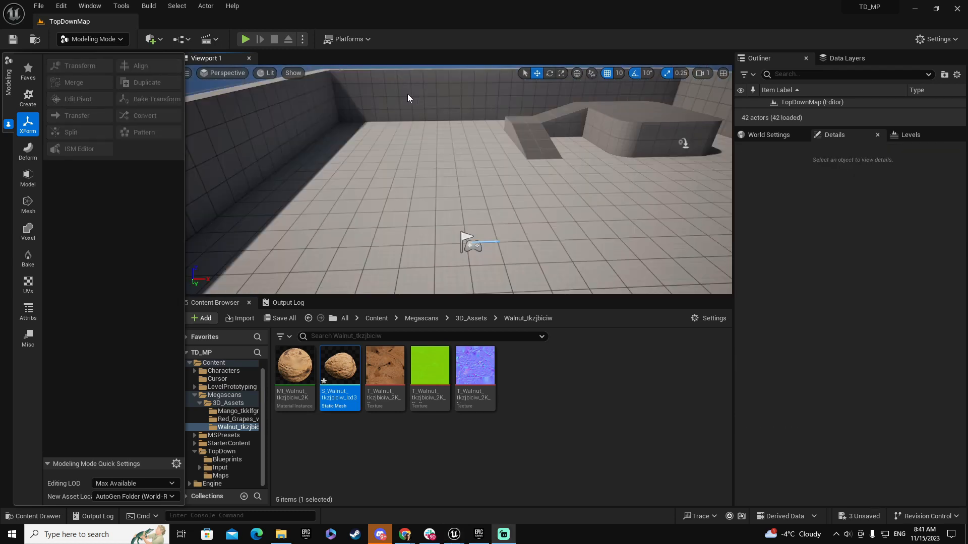
# Play-test the level with a single player, steering the character across the floor, and end the session.
pyautogui.click(245, 40)
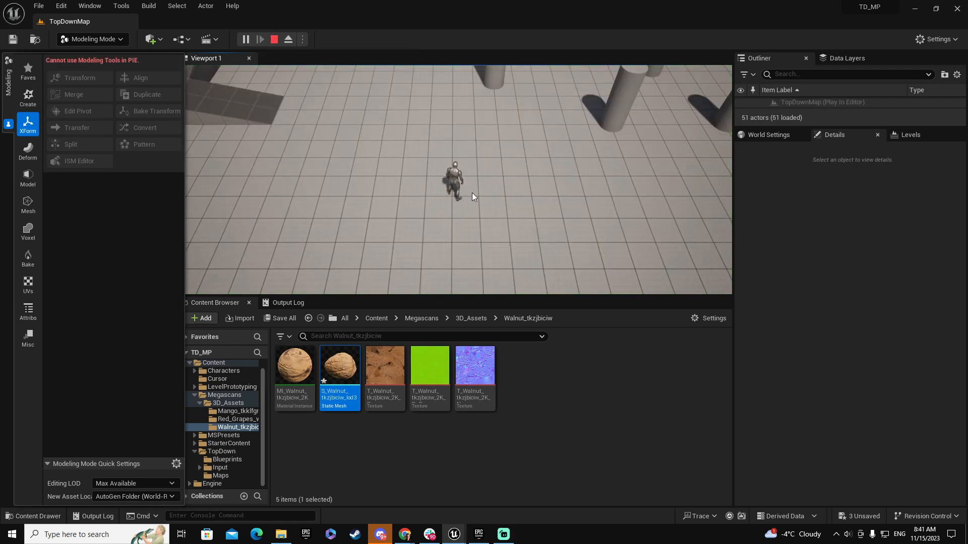
pyautogui.moveTo(572, 196)
pyautogui.mouseDown()
pyautogui.moveTo(582, 204)
pyautogui.moveTo(354, 228)
pyautogui.moveTo(267, 219)
pyautogui.moveTo(277, 190)
pyautogui.moveTo(500, 147)
pyautogui.moveTo(585, 204)
pyautogui.moveTo(613, 251)
pyautogui.moveTo(638, 204)
pyautogui.moveTo(612, 169)
pyautogui.moveTo(343, 246)
pyautogui.moveTo(249, 236)
pyautogui.moveTo(242, 222)
pyautogui.moveTo(407, 228)
pyautogui.mouseUp()
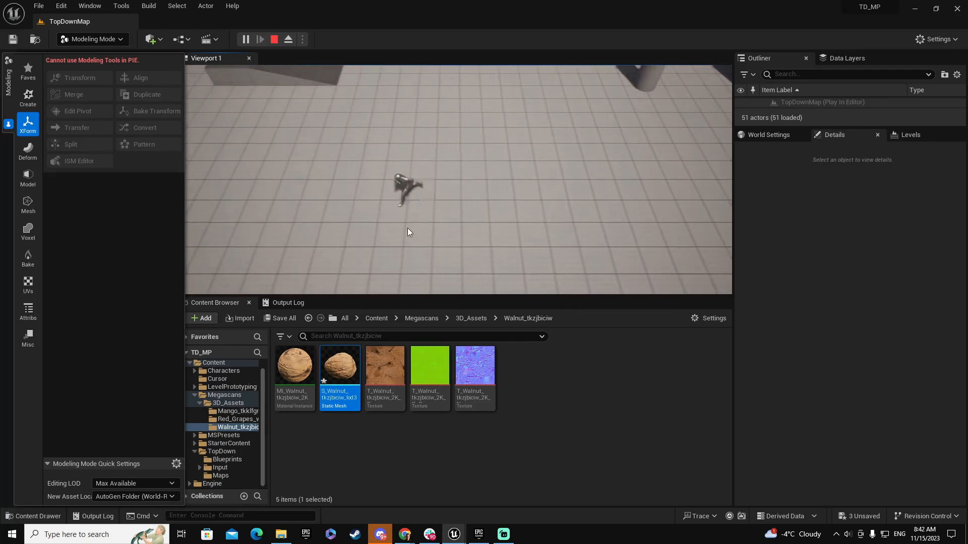
pyautogui.press('Escape')
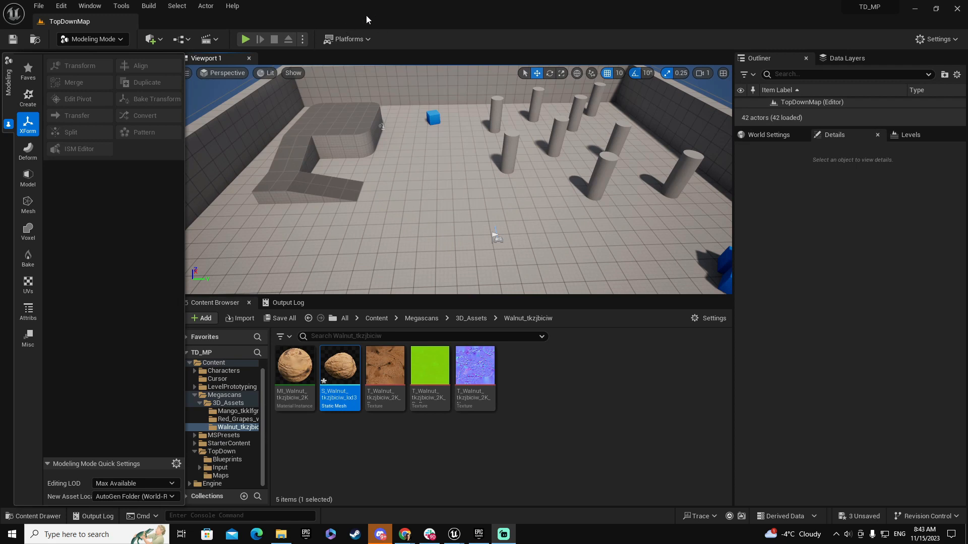
# Configure the play options to use the Play As Listen Server net mode with 3 players.
pyautogui.click(304, 39)
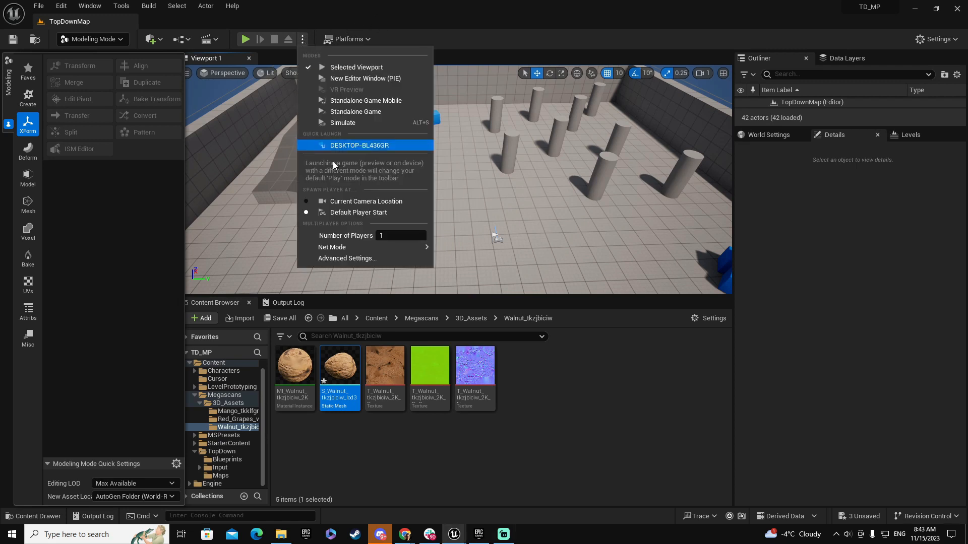
pyautogui.moveTo(361, 250)
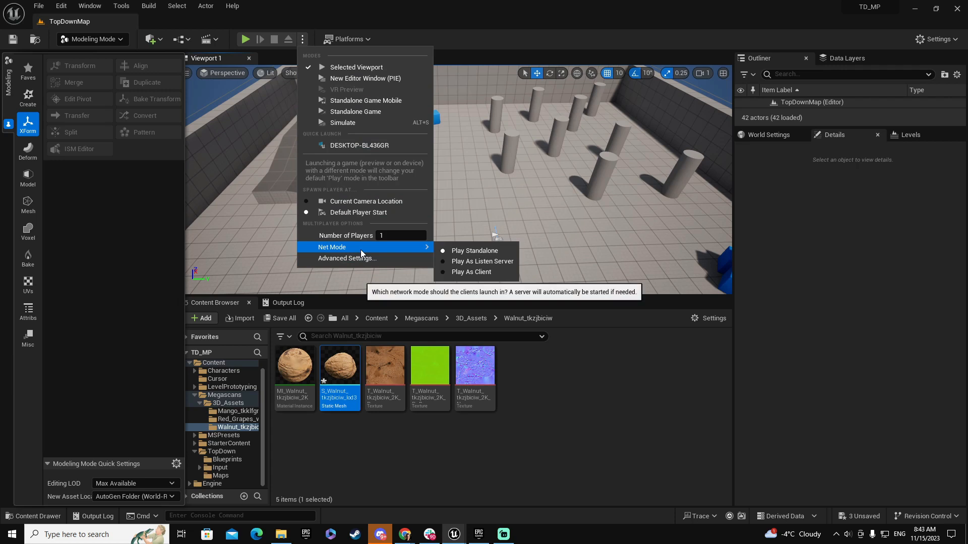
pyautogui.click(501, 262)
pyautogui.click(303, 40)
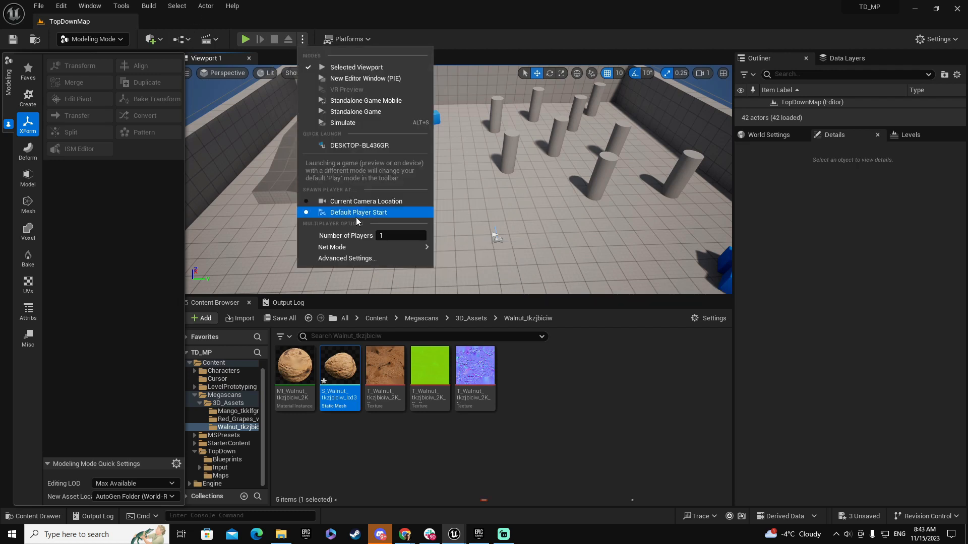
pyautogui.click(401, 235)
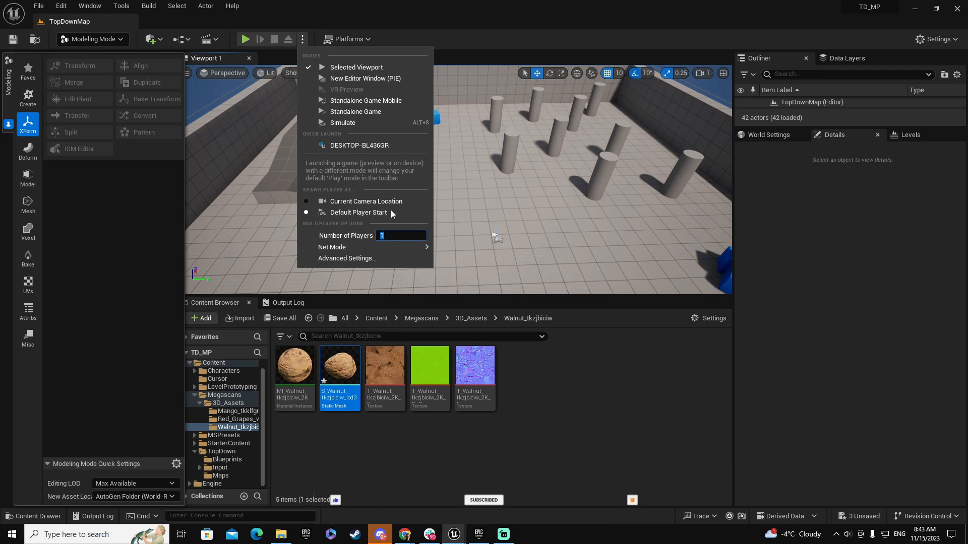
pyautogui.write('3')
pyautogui.press('Tab')
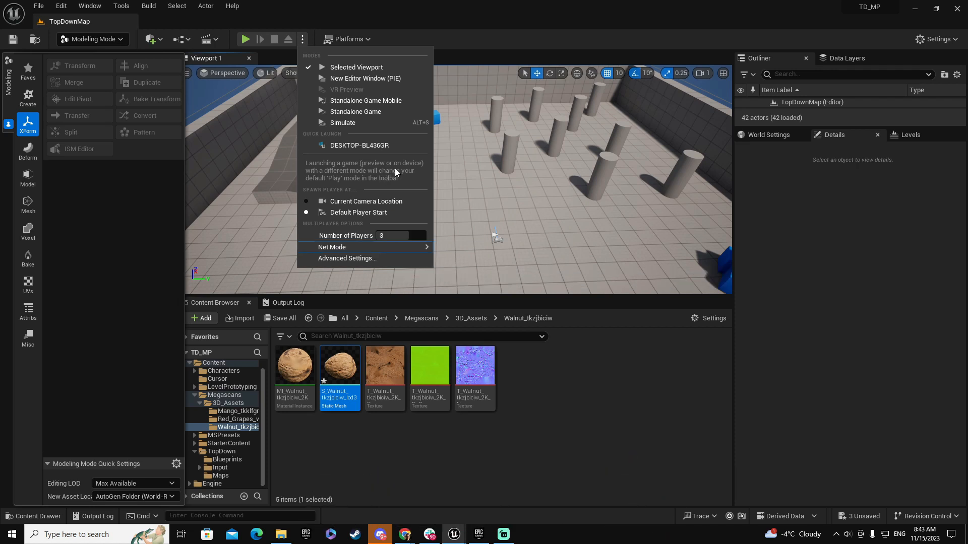
pyautogui.press('Escape')
pyautogui.click(307, 97)
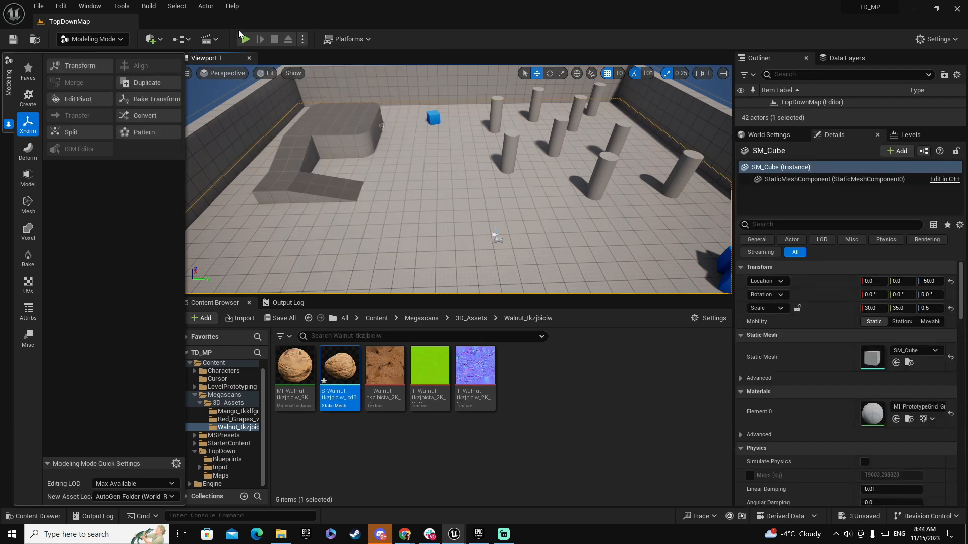
# Run the three-player preview and move the character in each client window and in the server viewport.
pyautogui.click(246, 38)
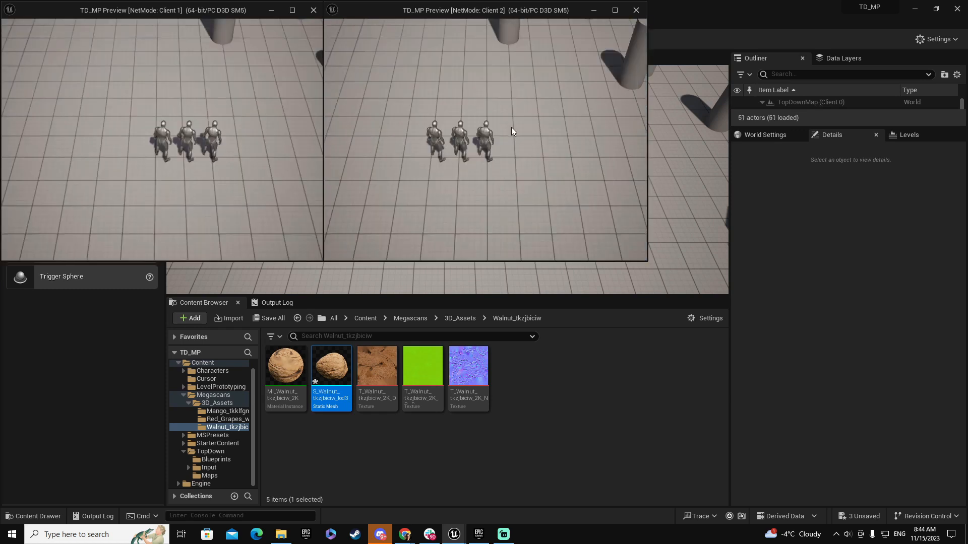
pyautogui.click(553, 117)
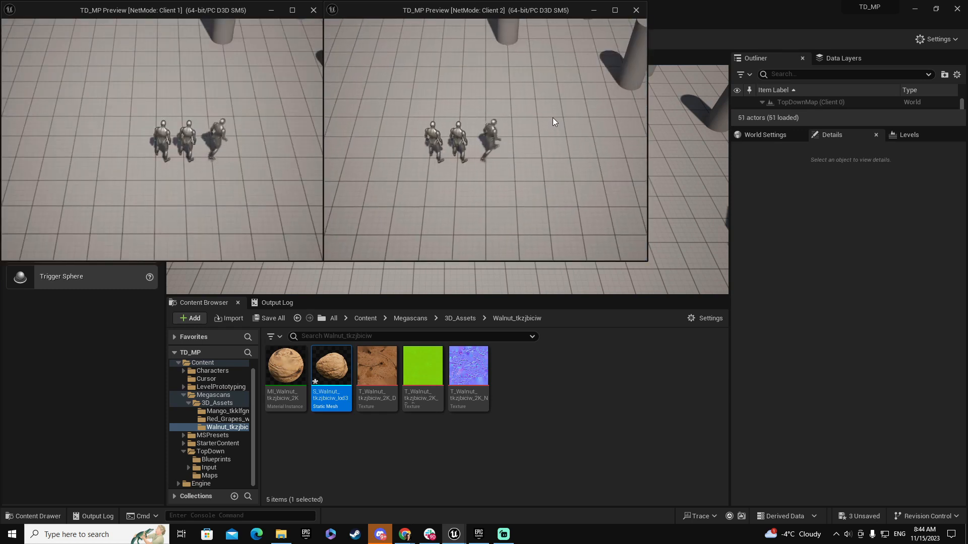
pyautogui.click(65, 99)
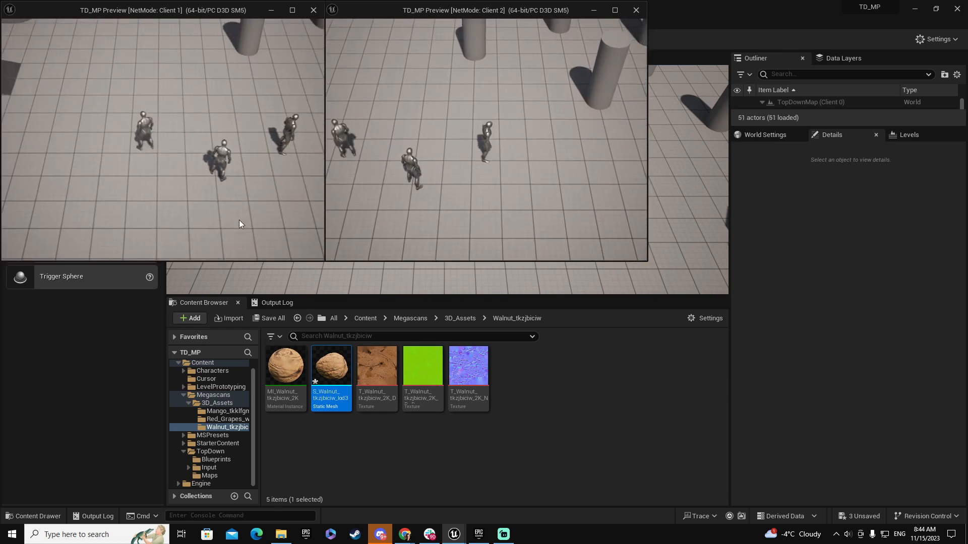
pyautogui.click(679, 253)
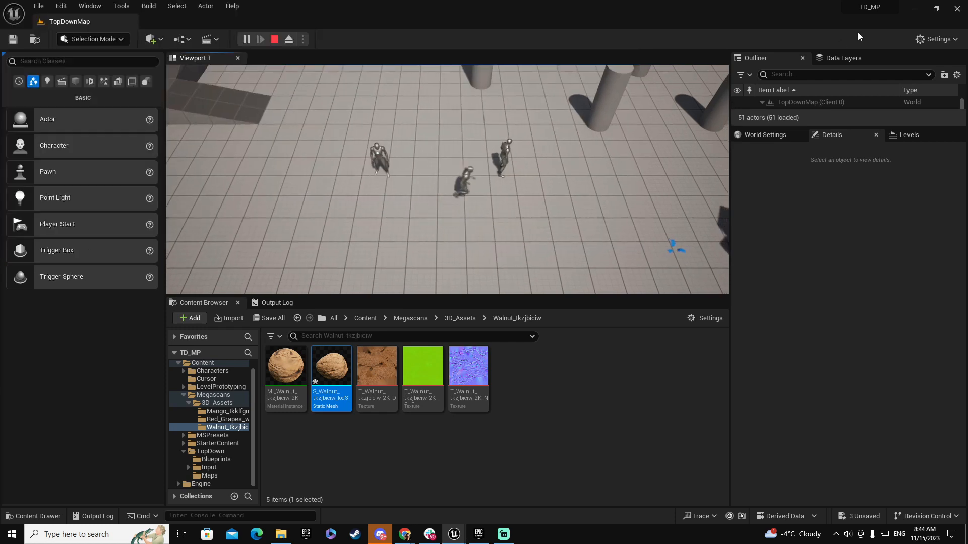
# Shrink the editor window and position it so the server viewport shows alongside both client preview windows.
pyautogui.click(936, 8)
pyautogui.moveTo(657, 96); pyautogui.dragTo(678, 172)
pyautogui.click(850, 54)
pyautogui.click(850, 52)
pyautogui.moveTo(573, 174); pyautogui.dragTo(616, 179)
# Move the server's character and both clients' characters to compare their movement across all three views.
pyautogui.moveTo(510, 309)
pyautogui.mouseDown()
pyautogui.moveTo(460, 292)
pyautogui.moveTo(484, 305)
pyautogui.moveTo(512, 257)
pyautogui.moveTo(537, 297)
pyautogui.moveTo(502, 271)
pyautogui.mouseUp()
pyautogui.click(505, 90)
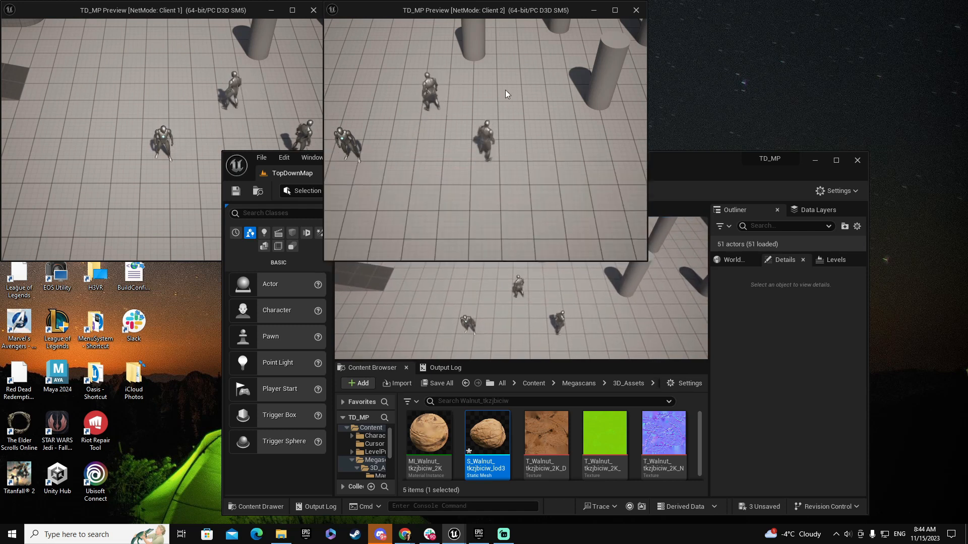
pyautogui.moveTo(537, 118)
pyautogui.mouseDown()
pyautogui.moveTo(548, 129)
pyautogui.moveTo(396, 207)
pyautogui.mouseUp()
pyautogui.click(216, 93)
pyautogui.moveTo(186, 100)
pyautogui.mouseDown()
pyautogui.moveTo(247, 168)
pyautogui.moveTo(138, 153)
pyautogui.moveTo(174, 169)
pyautogui.moveTo(132, 147)
pyautogui.moveTo(143, 147)
pyautogui.mouseUp()
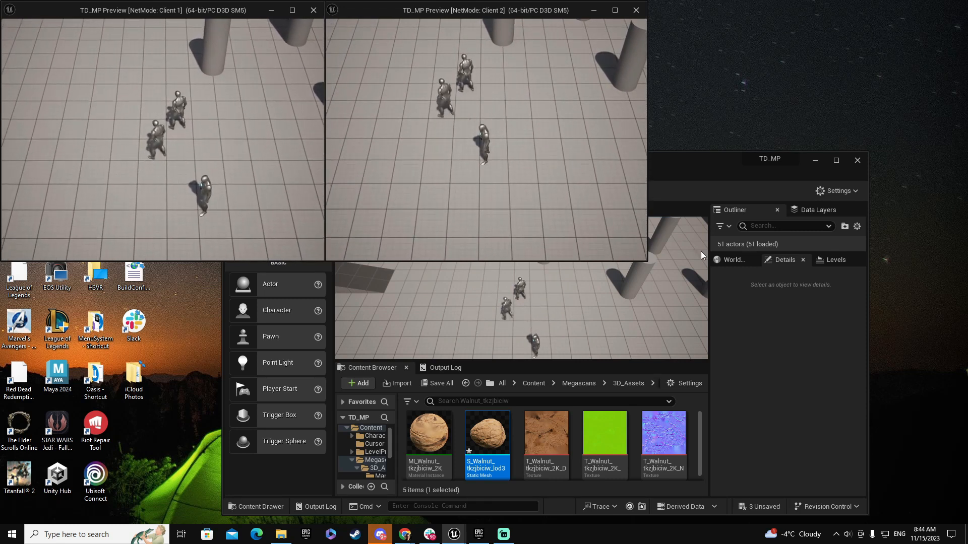
# Restart the three-player preview from the editor and move the listen server's character across the floor.
pyautogui.click(706, 168)
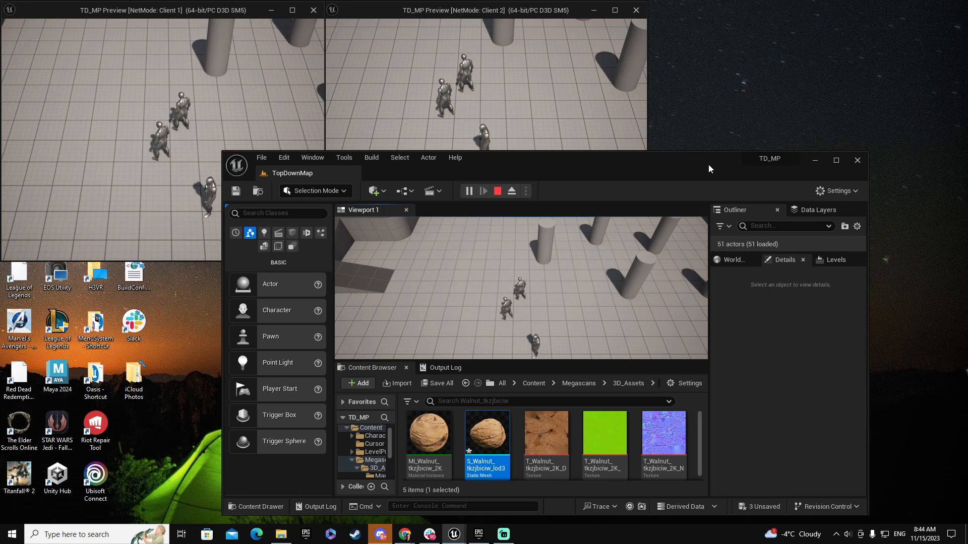
pyautogui.click(497, 191)
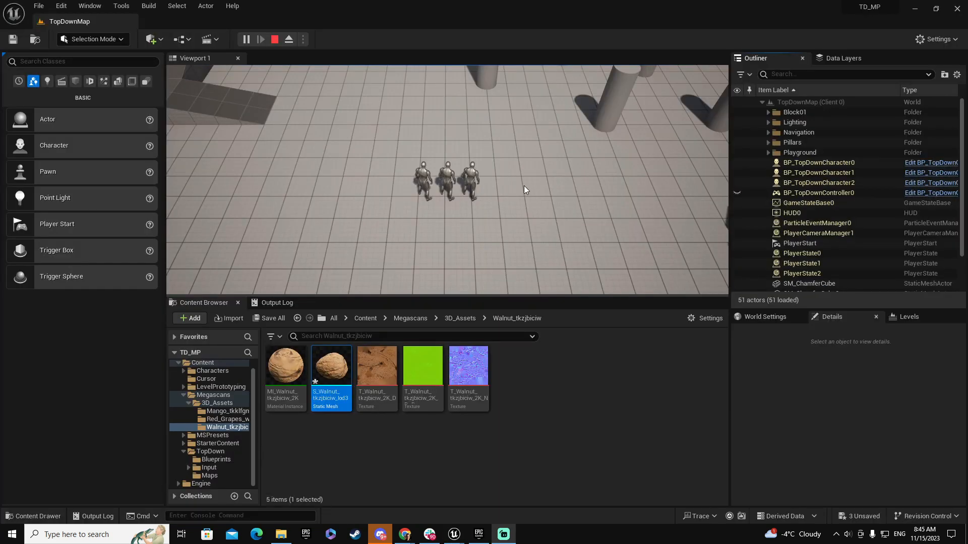
pyautogui.click(526, 184)
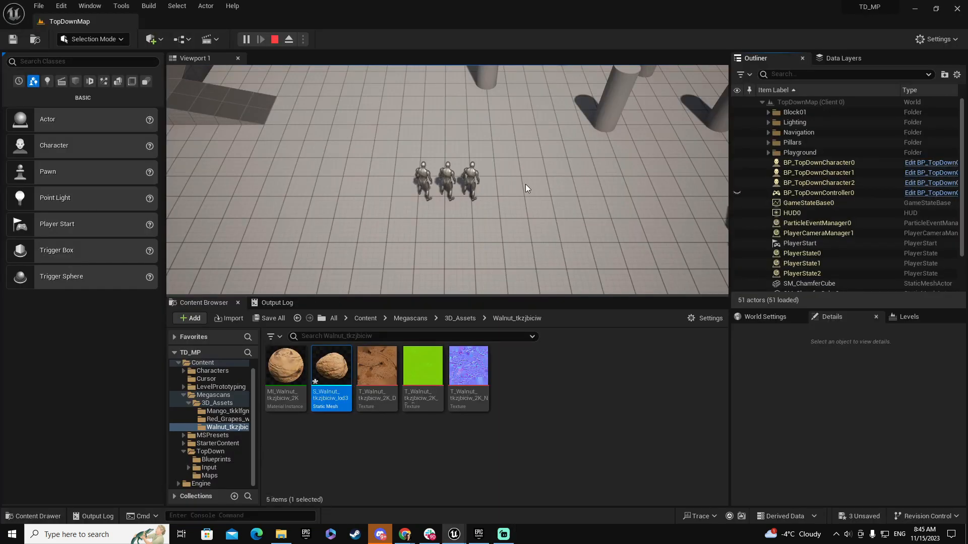
pyautogui.click(516, 154)
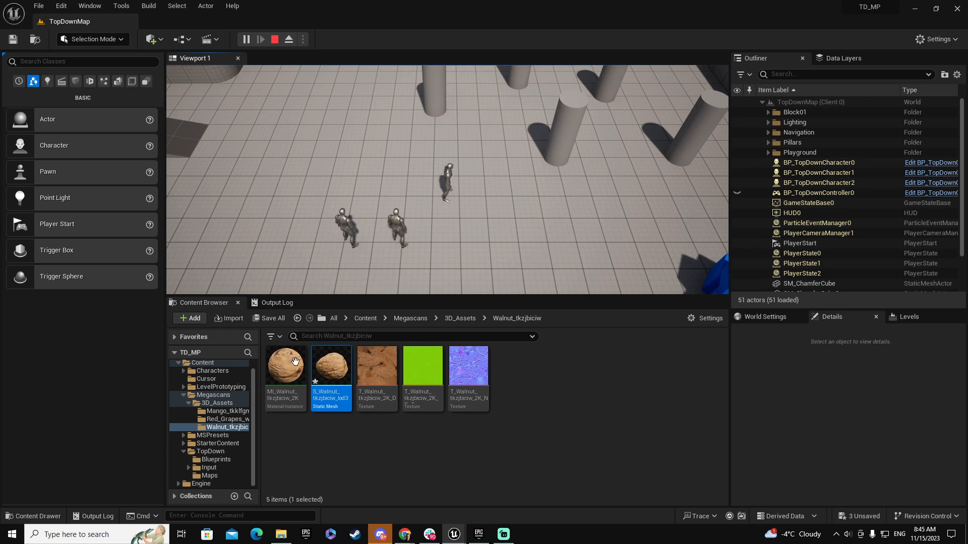
# Open BP_TopDownCharacter from the TopDown Blueprints folder as a docked editor and filter its details for "replication".
pyautogui.click(216, 459)
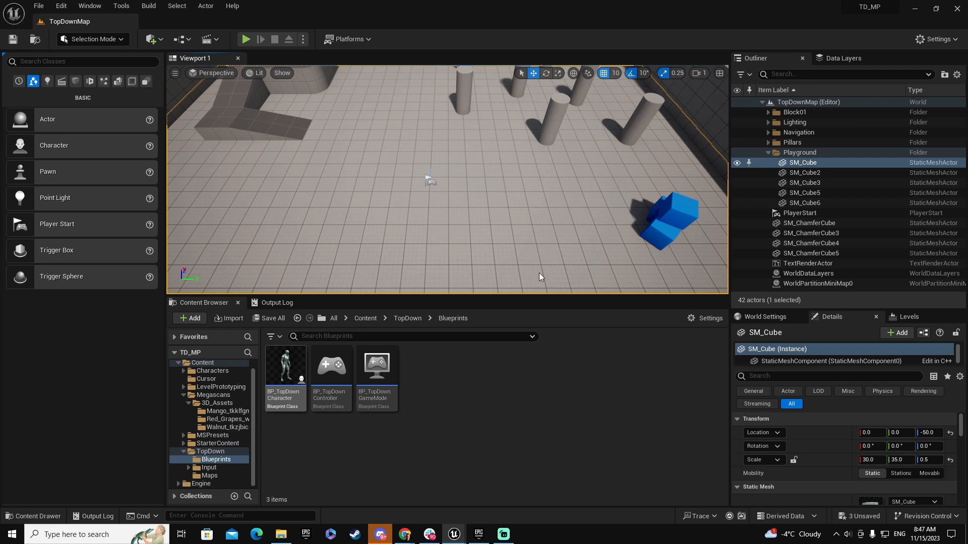
pyautogui.click(285, 373)
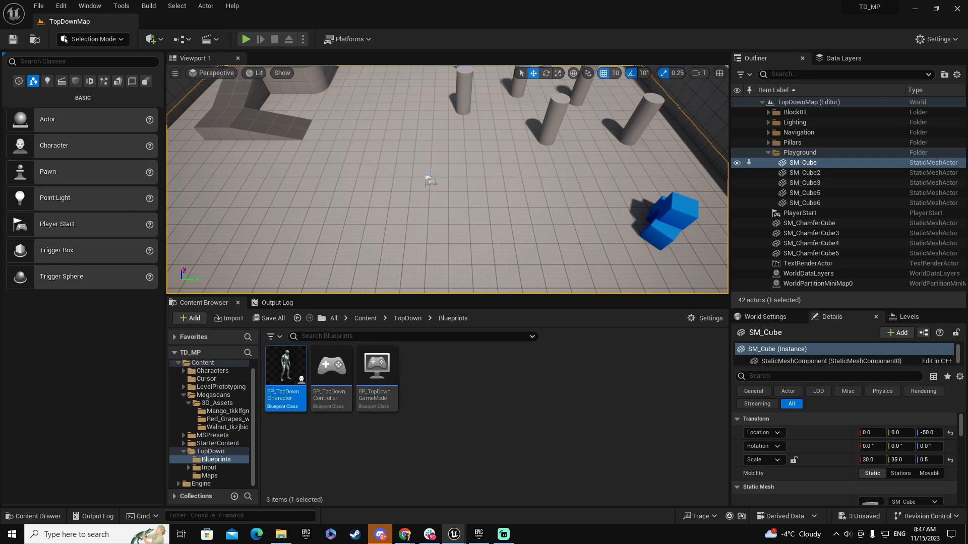
pyautogui.moveTo(0, 100); pyautogui.dragTo(496, 88)
pyautogui.moveTo(132, 85); pyautogui.dragTo(169, 16)
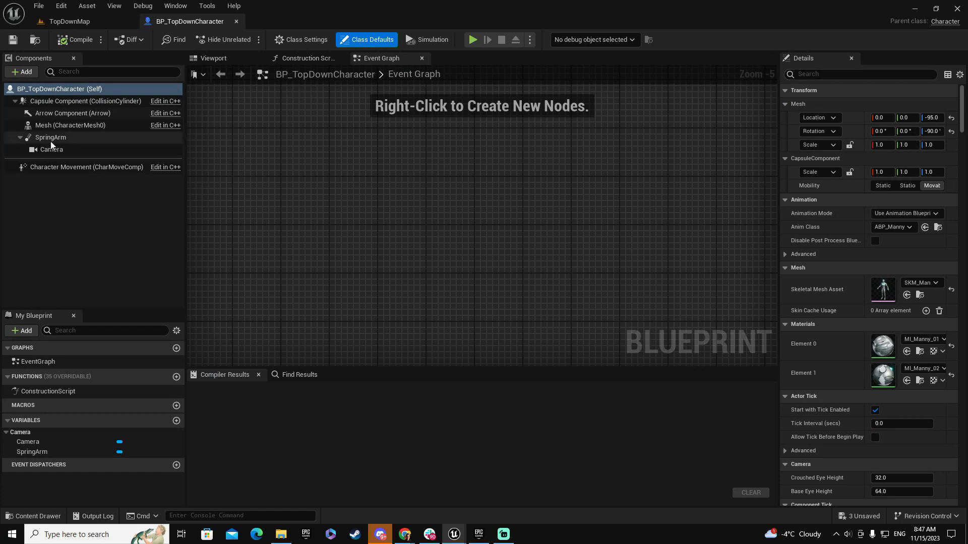
pyautogui.click(824, 76)
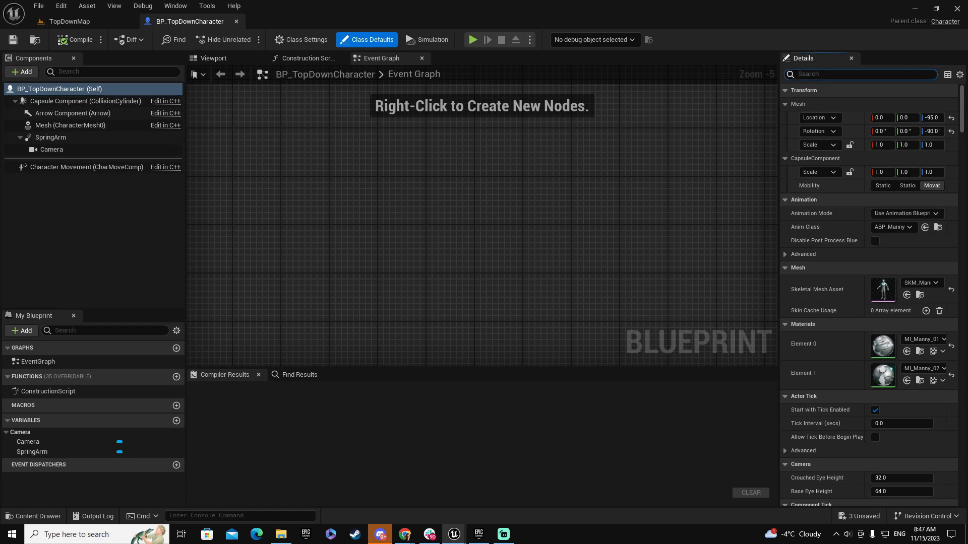
pyautogui.write('replication')
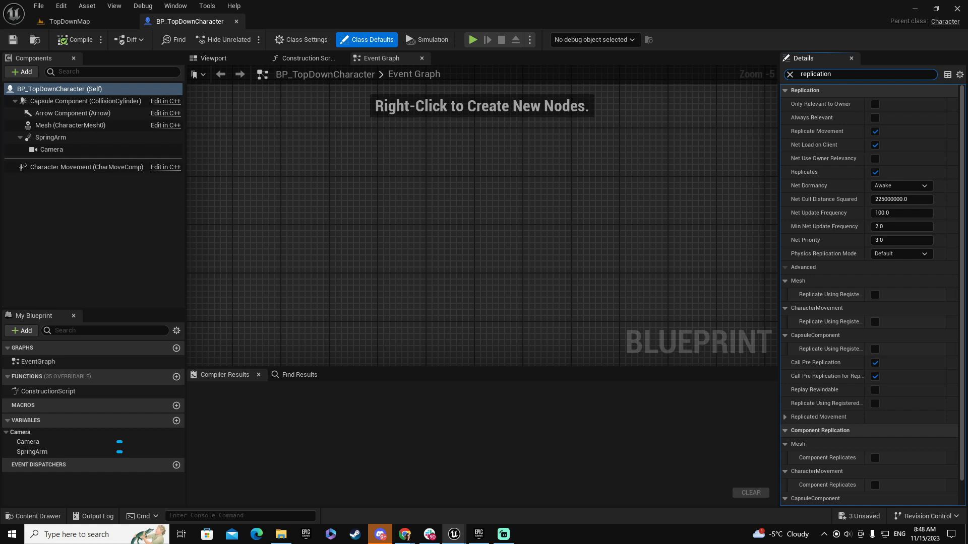
# Add two more Player Starts to TopDownMap, one on the raised platform and one on the floor between the blue cube and the pillars.
pyautogui.click(99, 19)
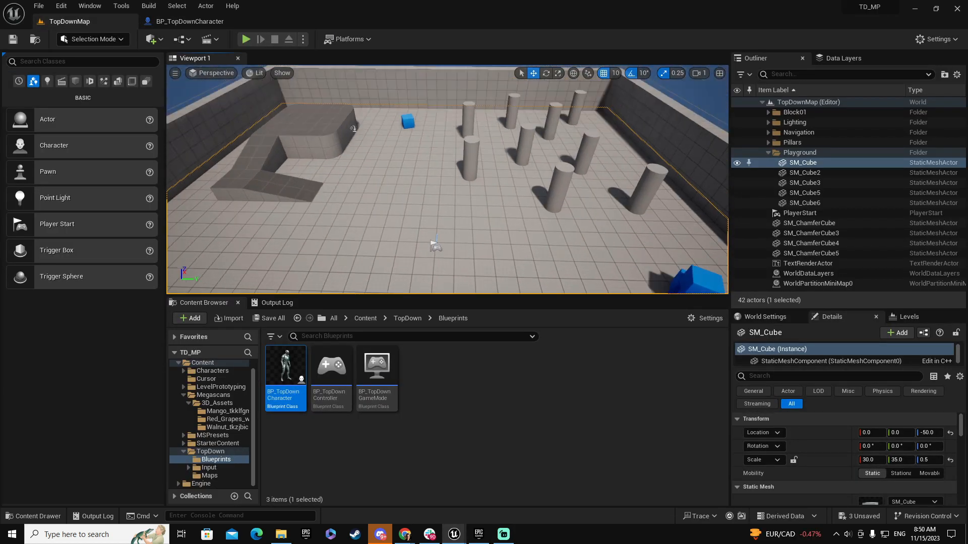
pyautogui.moveTo(451, 209); pyautogui.dragTo(451, 208, button='right')
pyautogui.click(430, 233)
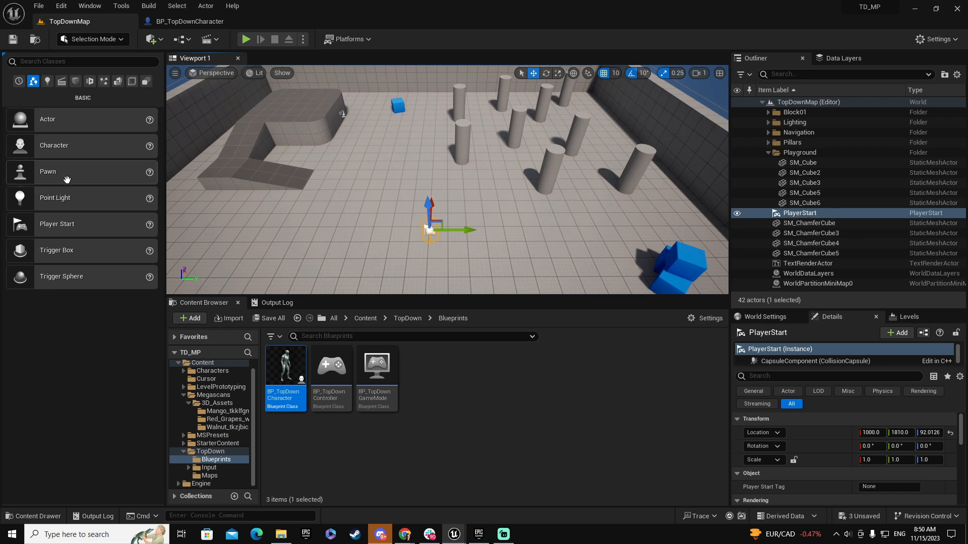
pyautogui.moveTo(65, 230); pyautogui.dragTo(295, 116)
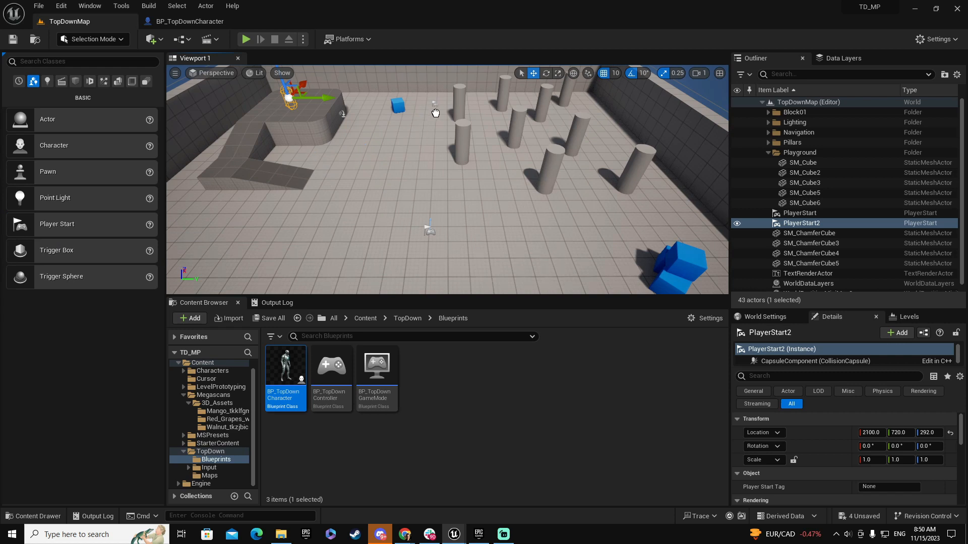
pyautogui.moveTo(435, 115); pyautogui.dragTo(435, 116)
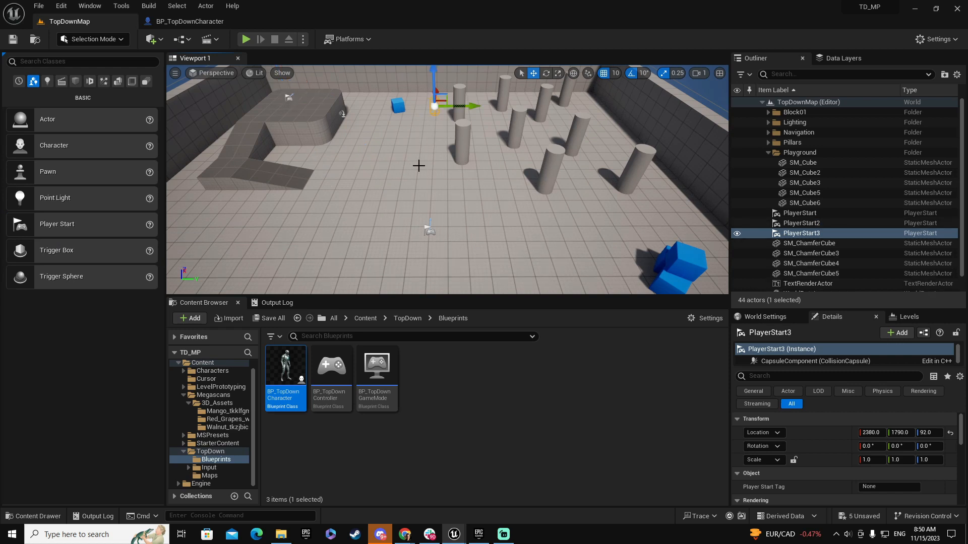
# Run the three-player preview to check where each character spawns, focus the server view, and stop it and dismiss the message log.
pyautogui.click(247, 39)
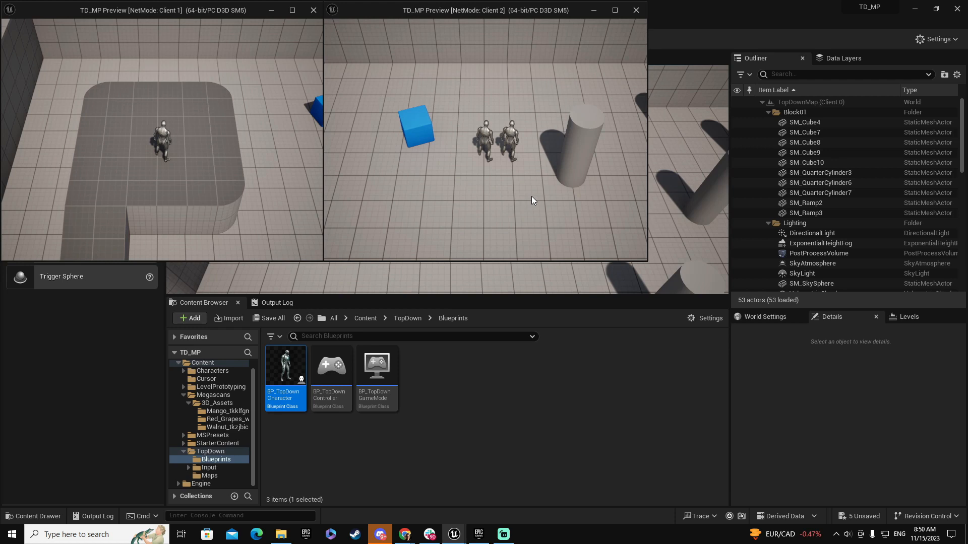
pyautogui.click(674, 227)
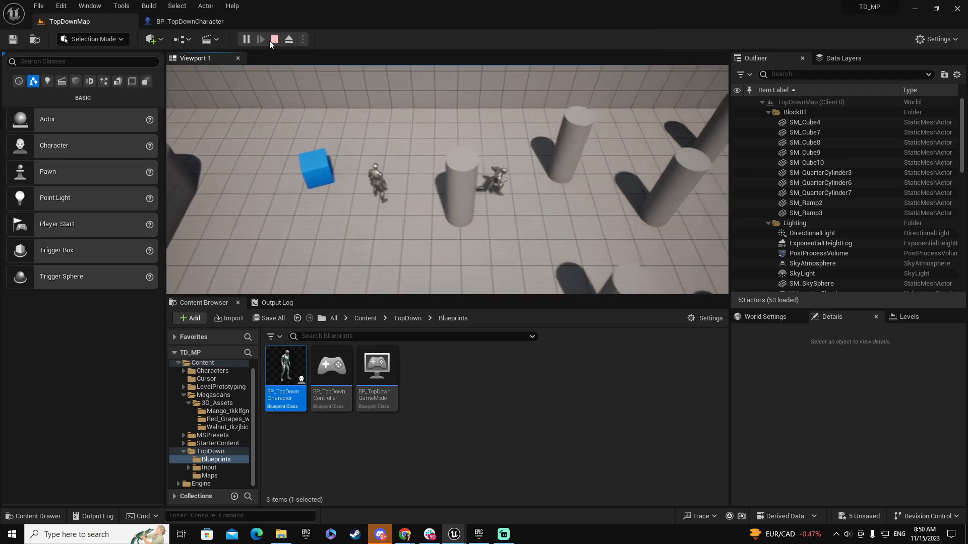
pyautogui.click(274, 39)
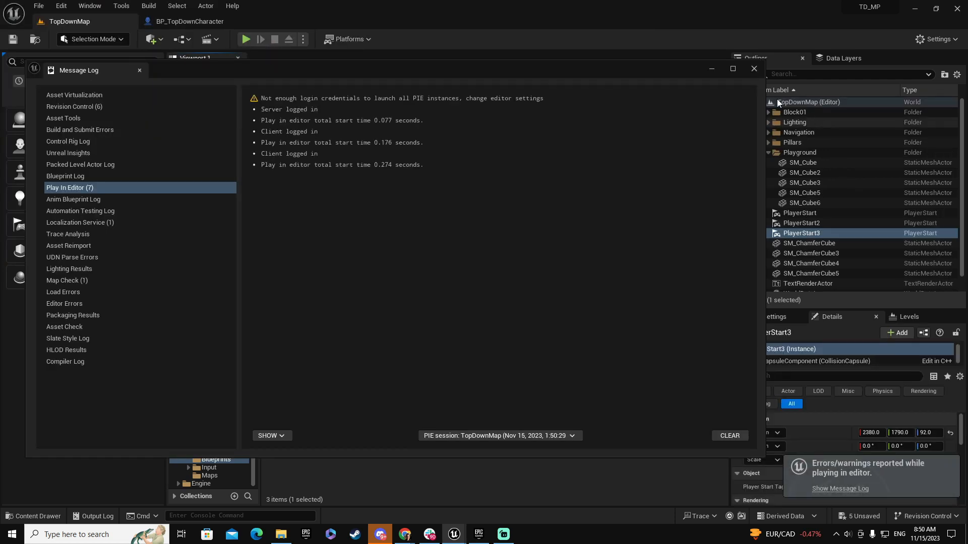
pyautogui.click(753, 68)
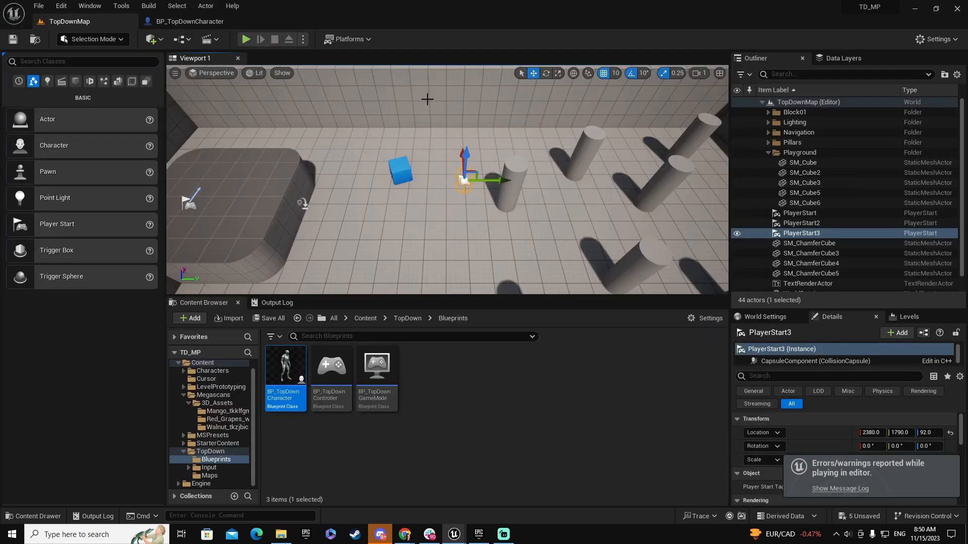
# Run the three-player preview again to recheck the spawn locations and move the server's character across the floor.
pyautogui.click(247, 40)
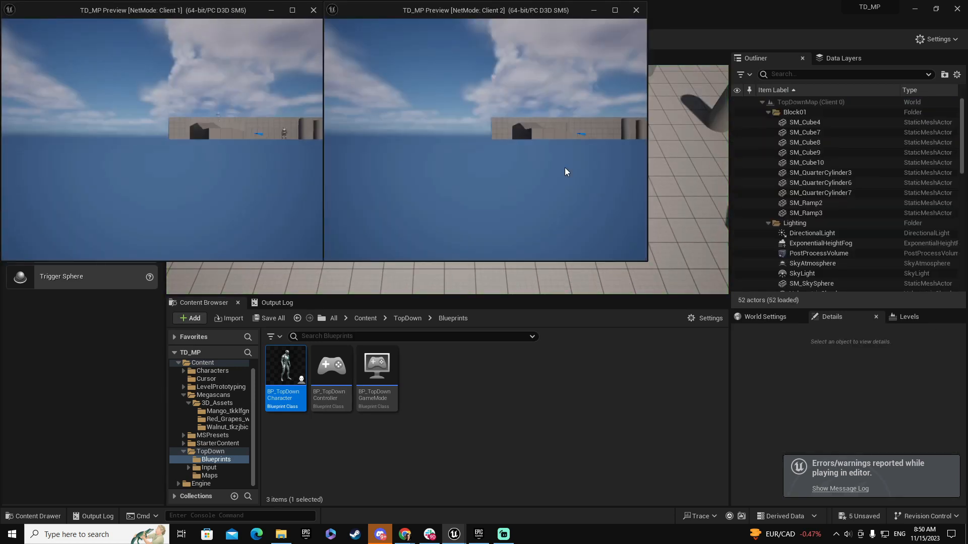
pyautogui.click(706, 263)
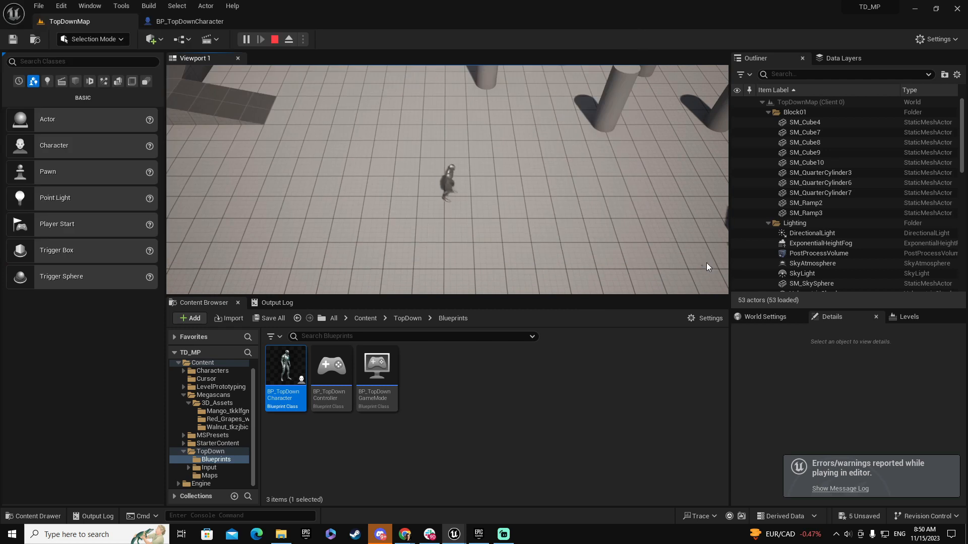
pyautogui.click(322, 219)
pyautogui.click(307, 156)
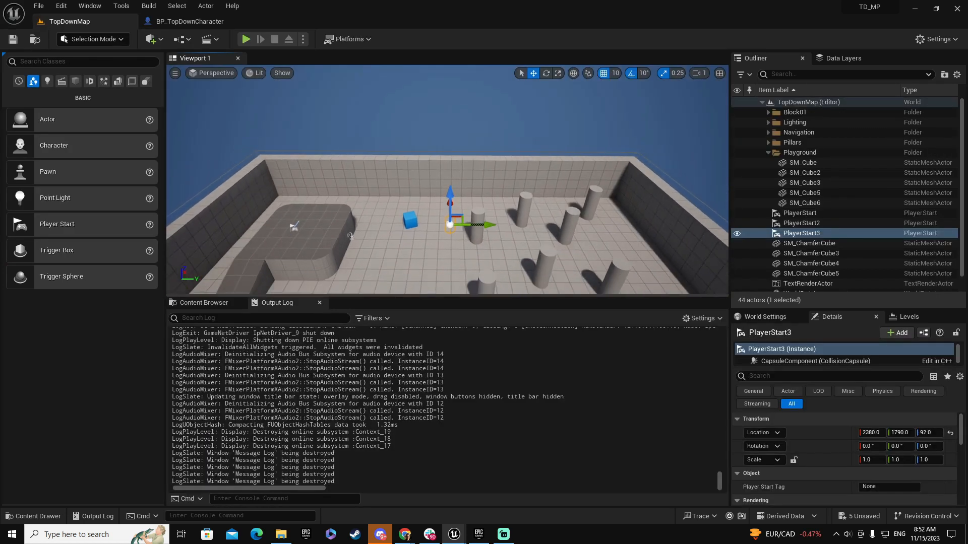
# Locate the level's GameMode Override asset from World Settings and open BP_TopDownGameMode in the full Blueprint editor.
pyautogui.moveTo(447, 179); pyautogui.dragTo(450, 225, button='right')
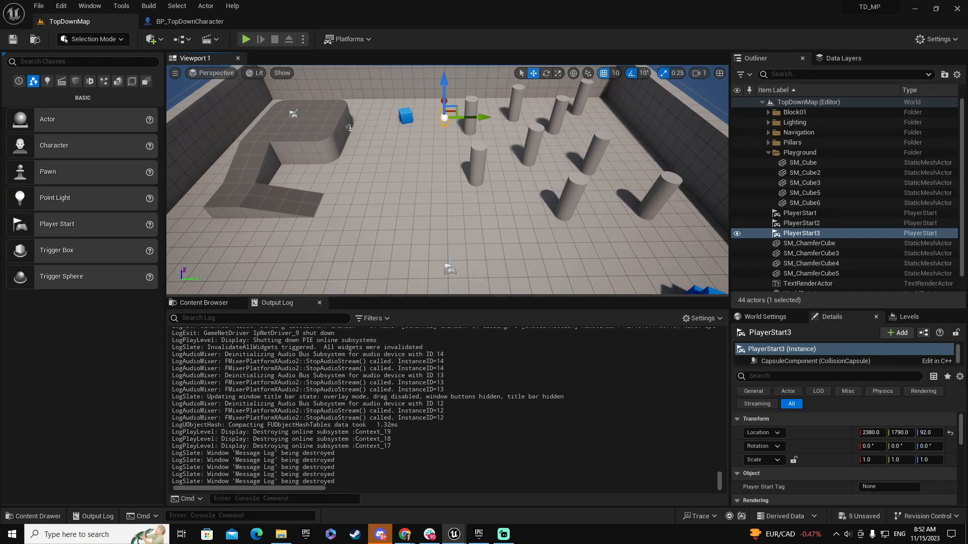
pyautogui.moveTo(384, 277); pyautogui.dragTo(382, 276, button='right')
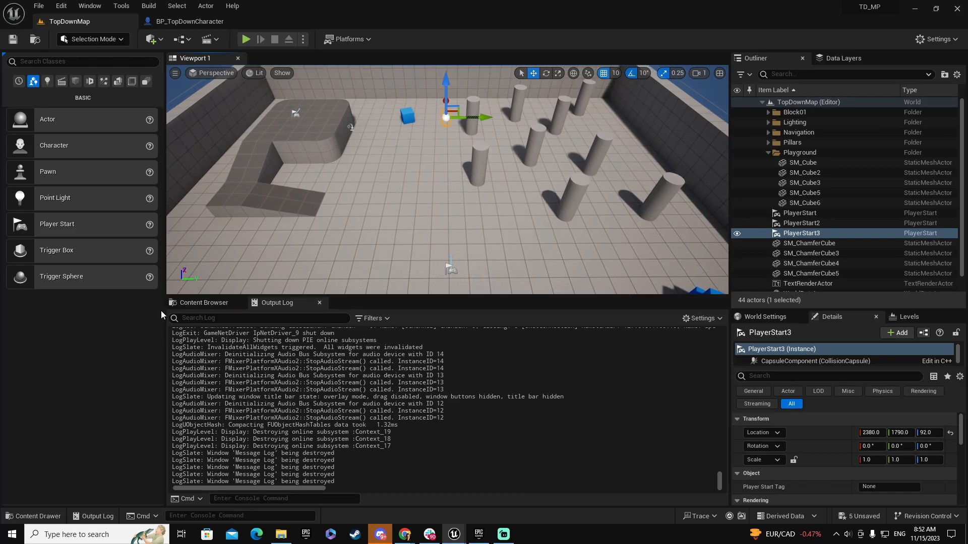
pyautogui.click(216, 303)
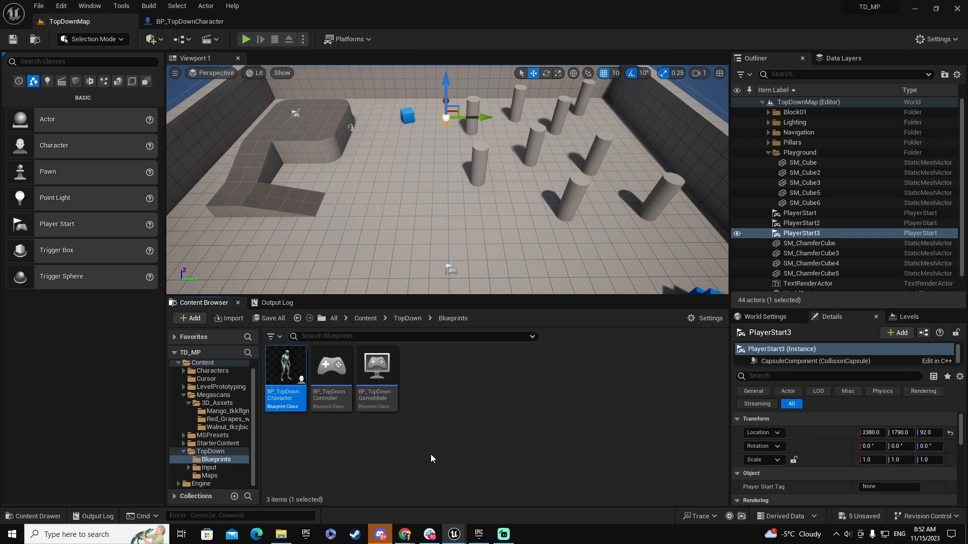
pyautogui.click(765, 316)
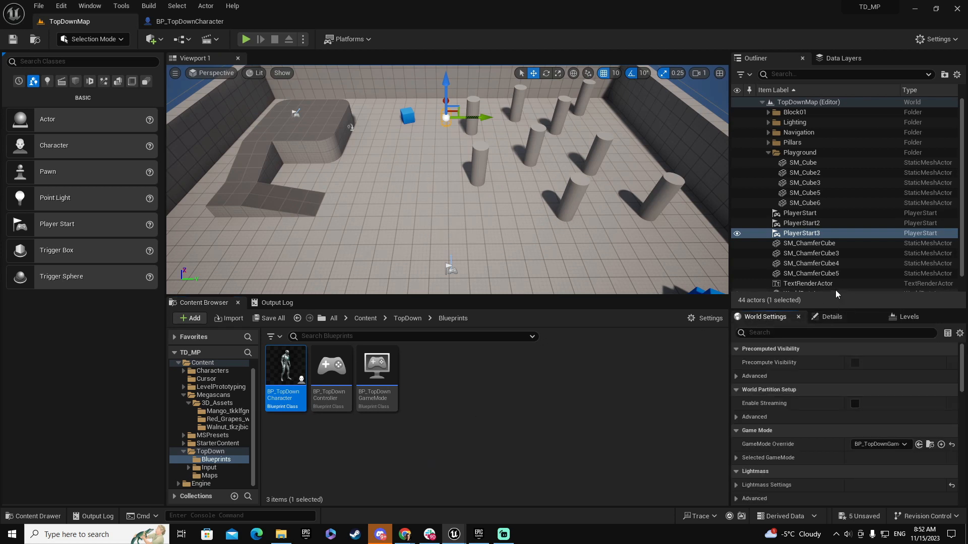
pyautogui.moveTo(835, 309); pyautogui.dragTo(835, 260)
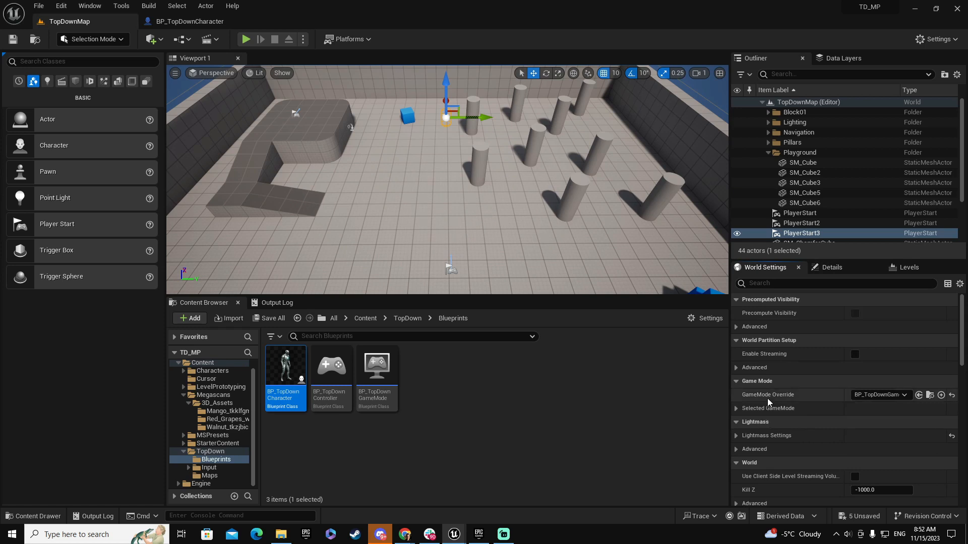
pyautogui.click(930, 396)
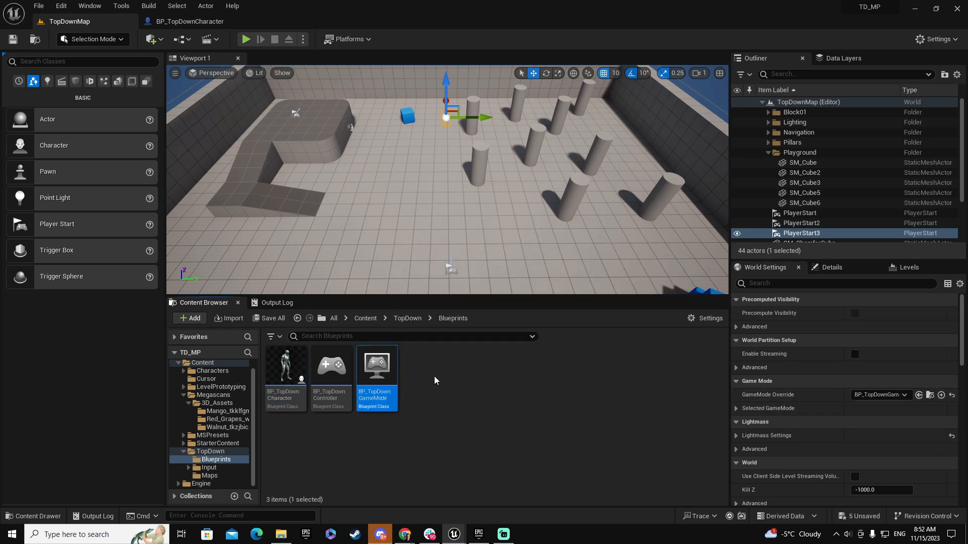
pyautogui.moveTo(383, 367)
pyautogui.doubleClick(383, 367)
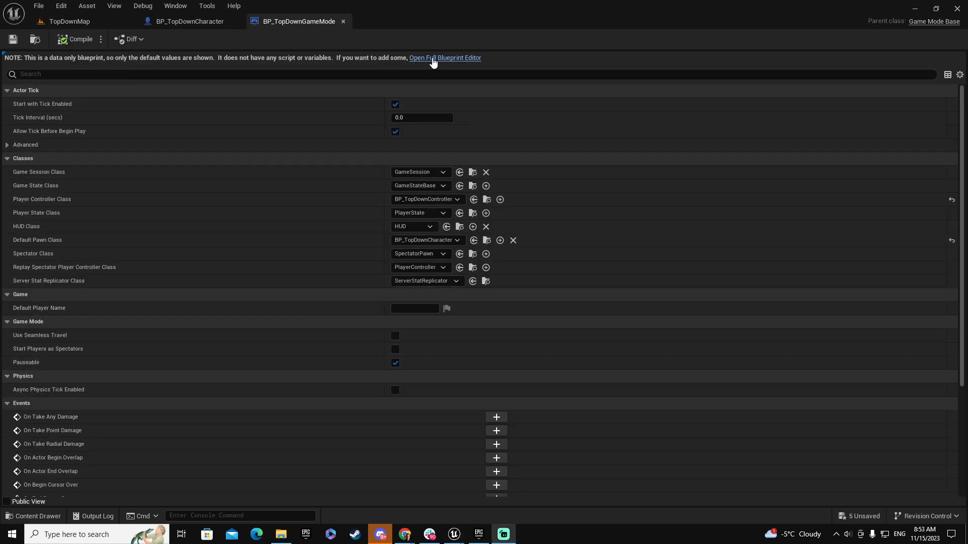
pyautogui.click(433, 59)
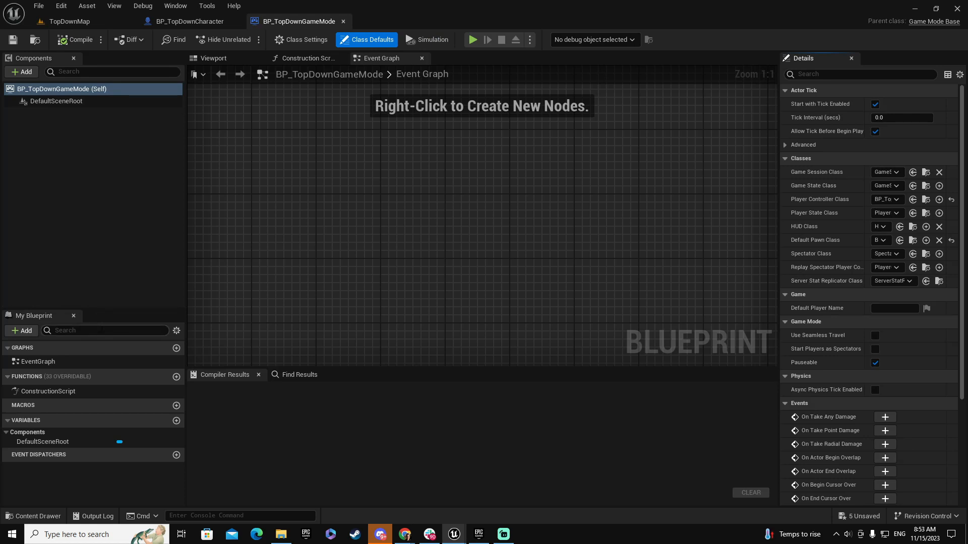
# Override the Choose Player Start function in BP_TopDownGameMode.
pyautogui.moveTo(140, 382)
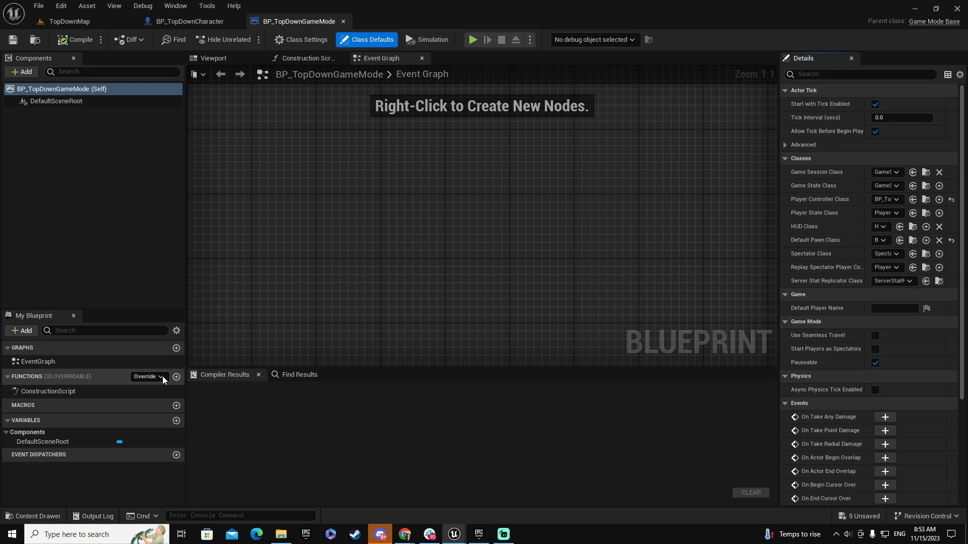
pyautogui.click(160, 376)
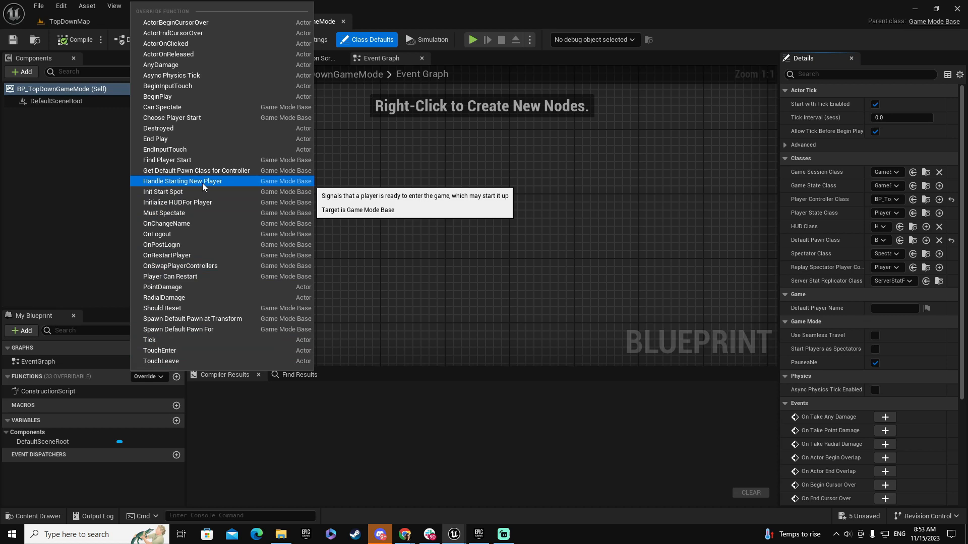
pyautogui.click(182, 117)
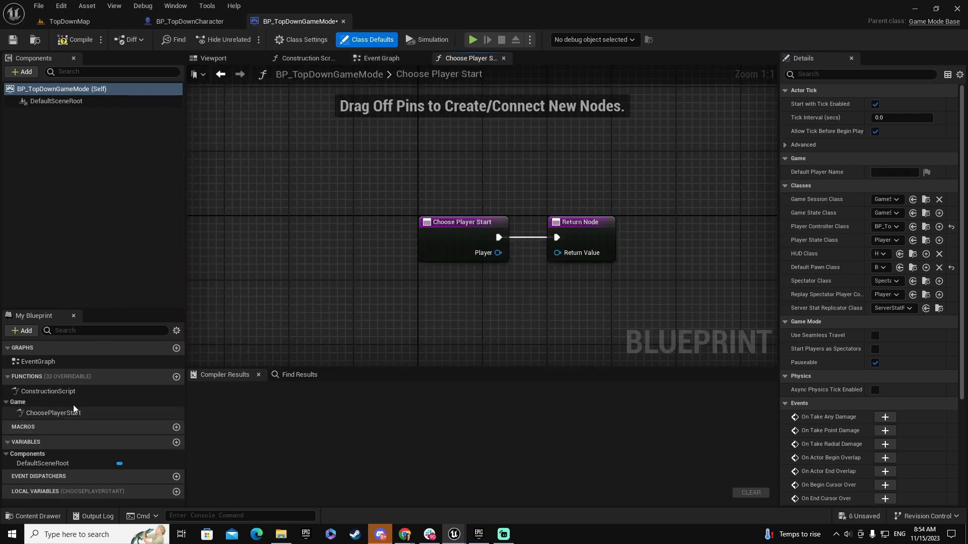
pyautogui.moveTo(596, 304); pyautogui.dragTo(569, 290, button='right')
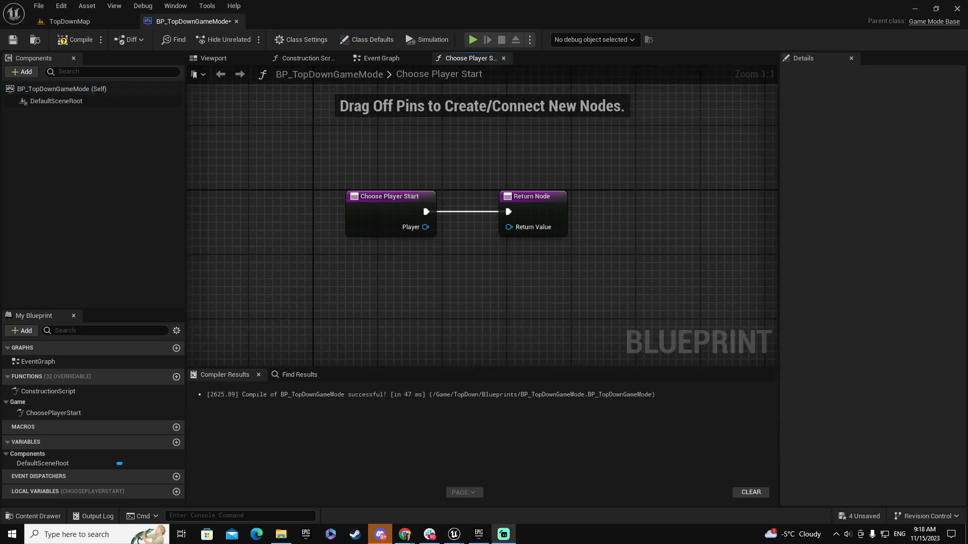
# Disconnect the Return Node from Choose Player Start and move it well clear to make room for new nodes.
pyautogui.hotkey('alt', 'Tab')
pyautogui.moveTo(491, 295); pyautogui.dragTo(414, 305, button='right')
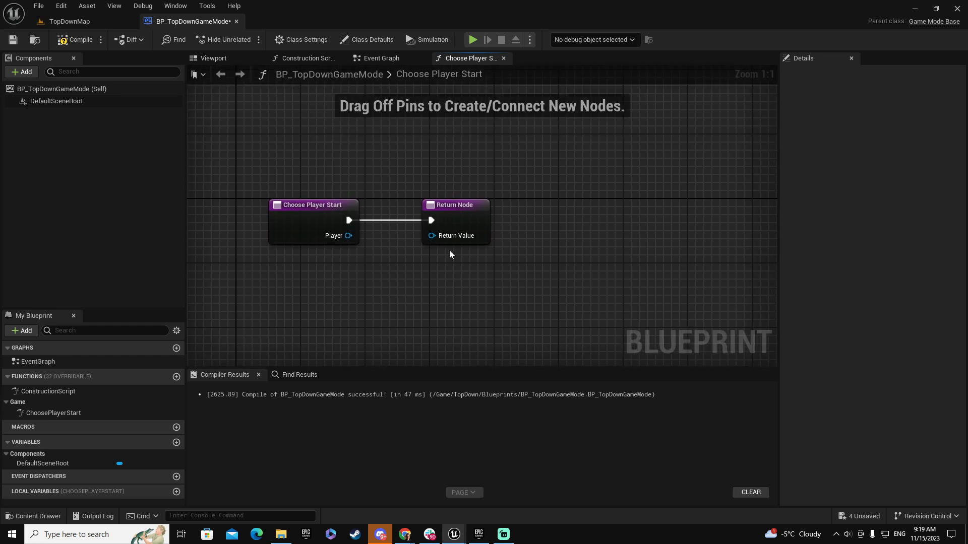
pyautogui.keyDown('alt'); pyautogui.click(431, 220); pyautogui.keyUp('alt')
pyautogui.moveTo(476, 205); pyautogui.dragTo(692, 154)
pyautogui.moveTo(439, 282)
pyautogui.mouseDown(button='right')
pyautogui.moveTo(469, 270)
pyautogui.moveTo(456, 283)
pyautogui.mouseUp(button='right')
pyautogui.moveTo(406, 261); pyautogui.dragTo(375, 239, button='right')
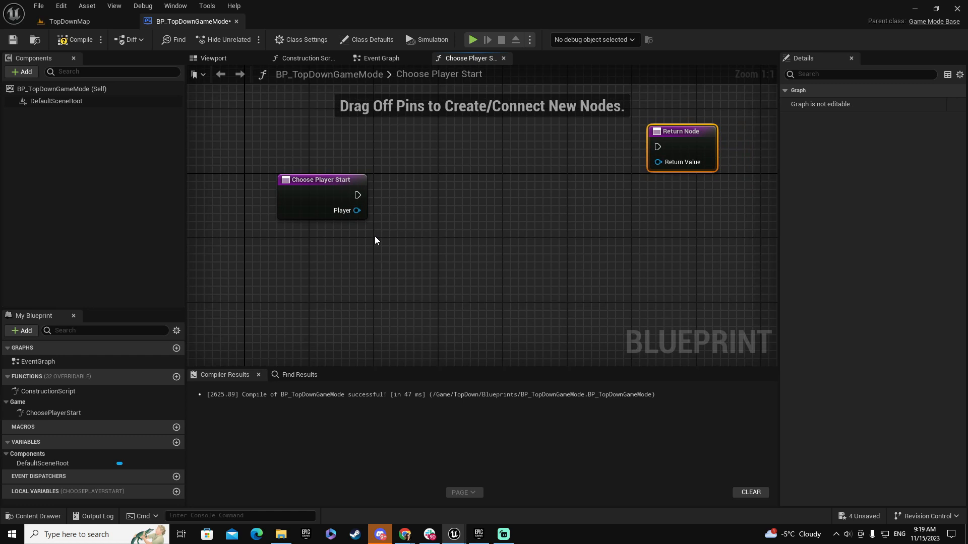
# Add a Get All Actors Of Class node from Choose Player Start's execution output and align it beside the entry node.
pyautogui.click(101, 21)
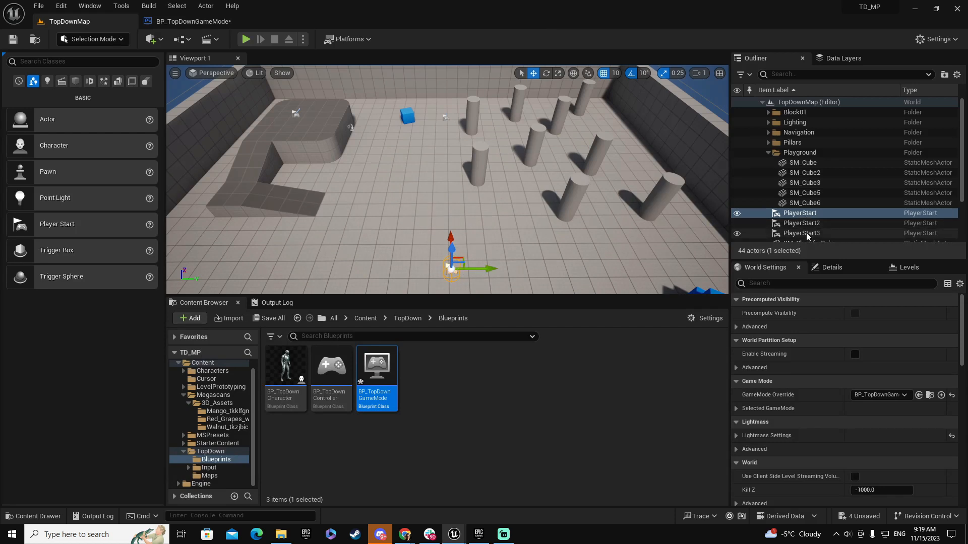
pyautogui.click(180, 23)
pyautogui.moveTo(357, 195); pyautogui.dragTo(394, 206)
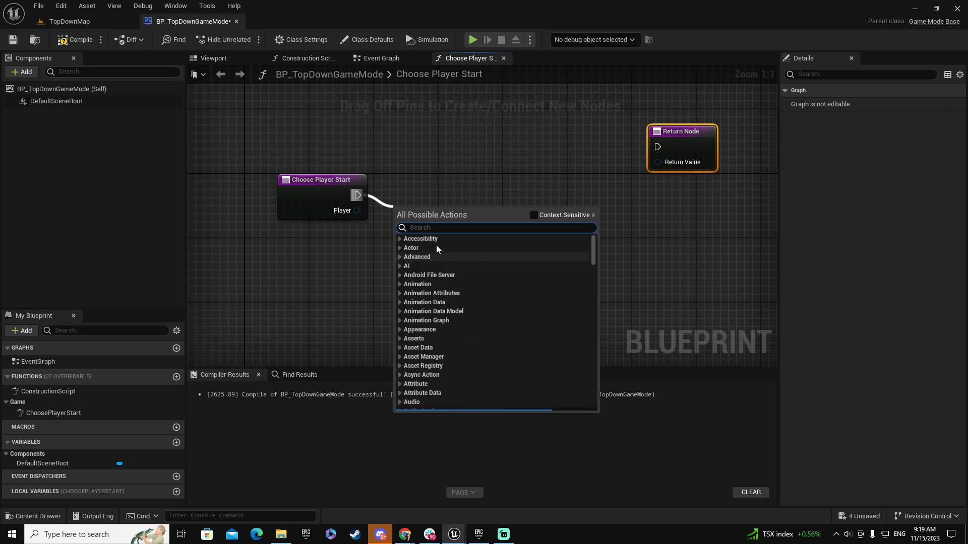
pyautogui.write('get all actor of cl')
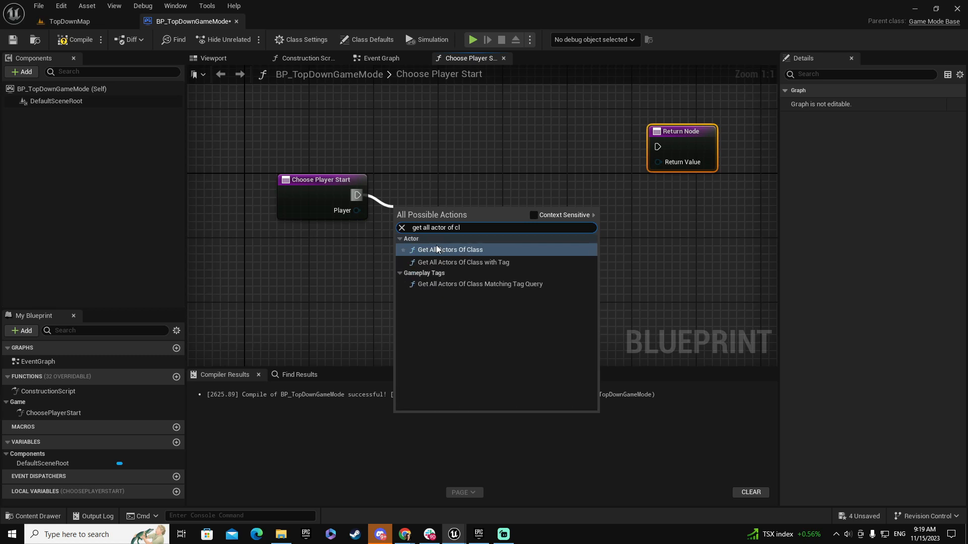
pyautogui.click(437, 249)
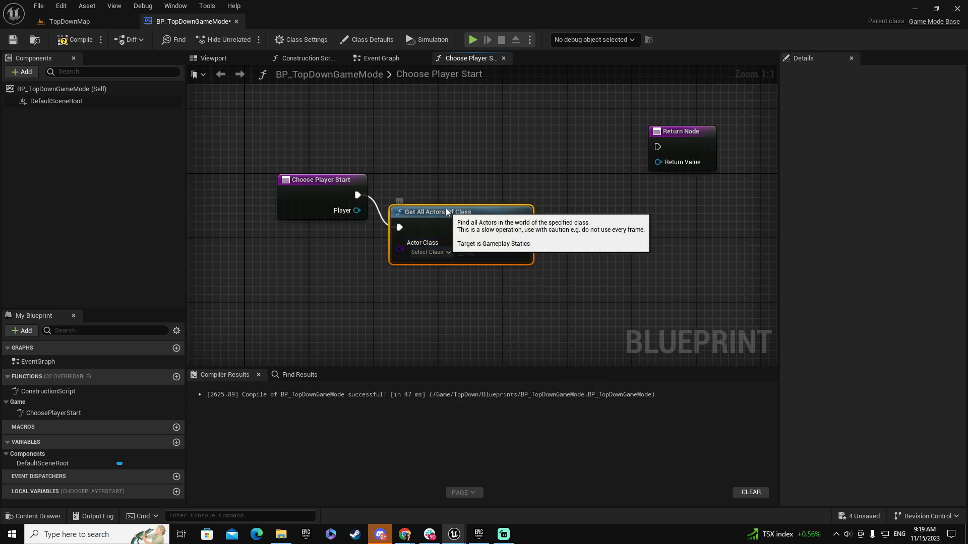
pyautogui.moveTo(447, 212); pyautogui.dragTo(439, 180)
# Set the Get All Actors Of Class node's Actor Class to PlayerStart.
pyautogui.click(427, 219)
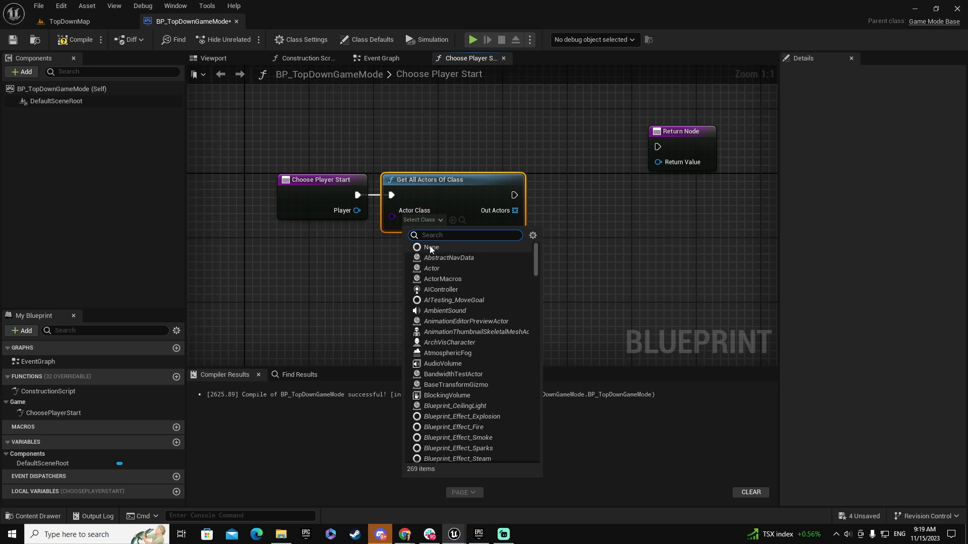
pyautogui.write('player st')
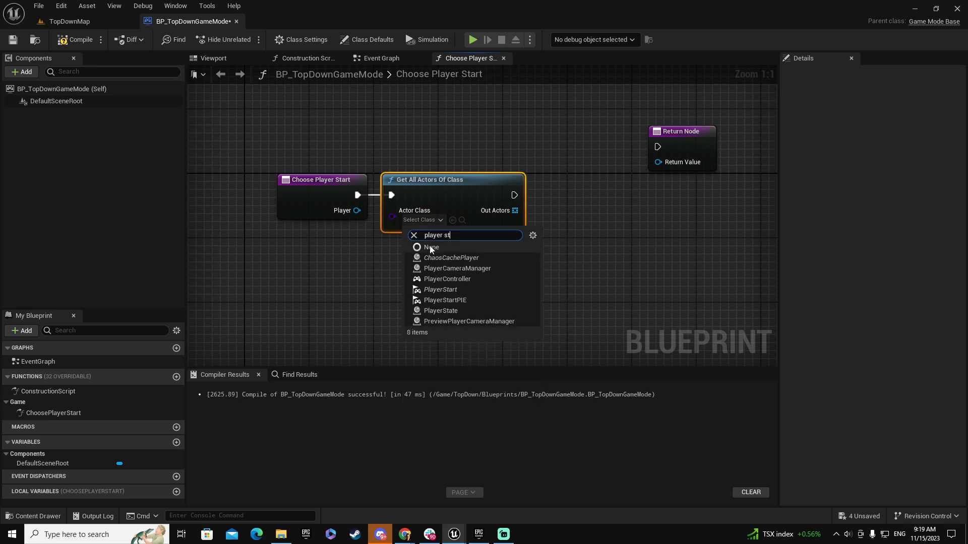
pyautogui.write('art')
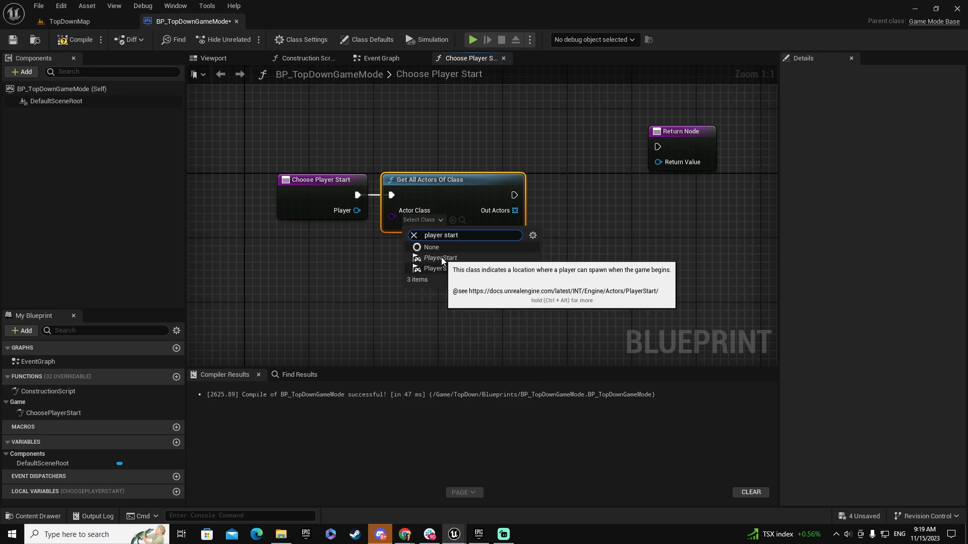
pyautogui.click(439, 258)
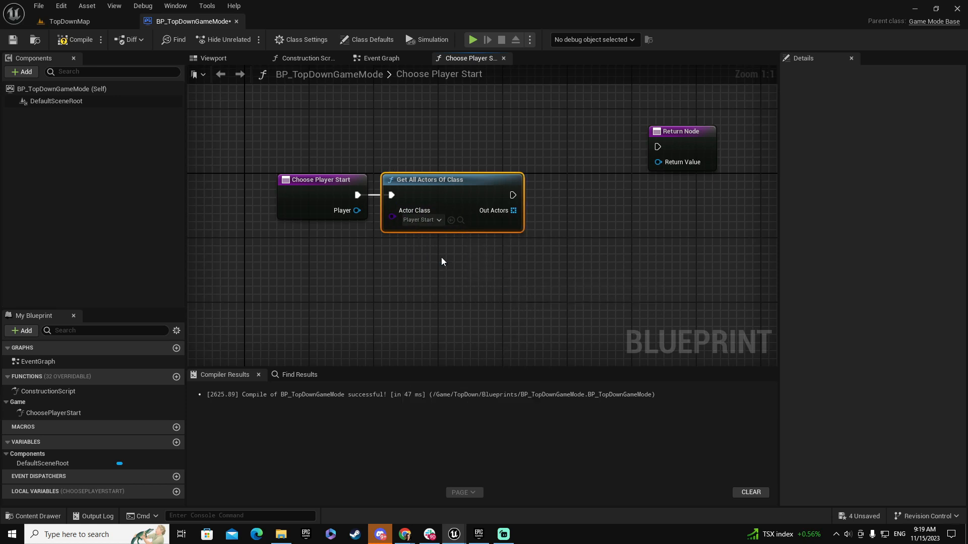
# Review the Player Starts placed in TopDownMap and return to the Choose Player Start graph.
pyautogui.click(95, 23)
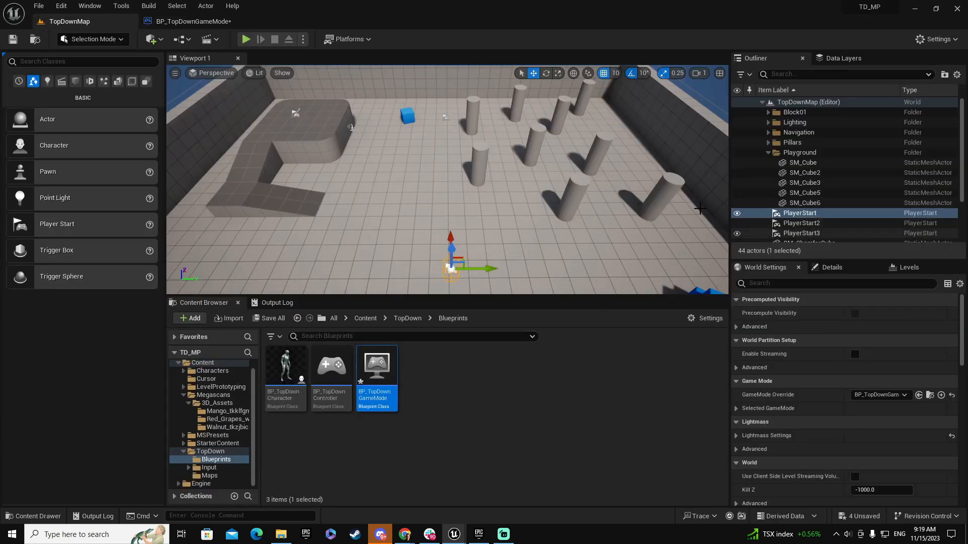
pyautogui.click(191, 20)
pyautogui.moveTo(489, 280); pyautogui.dragTo(392, 265, button='right')
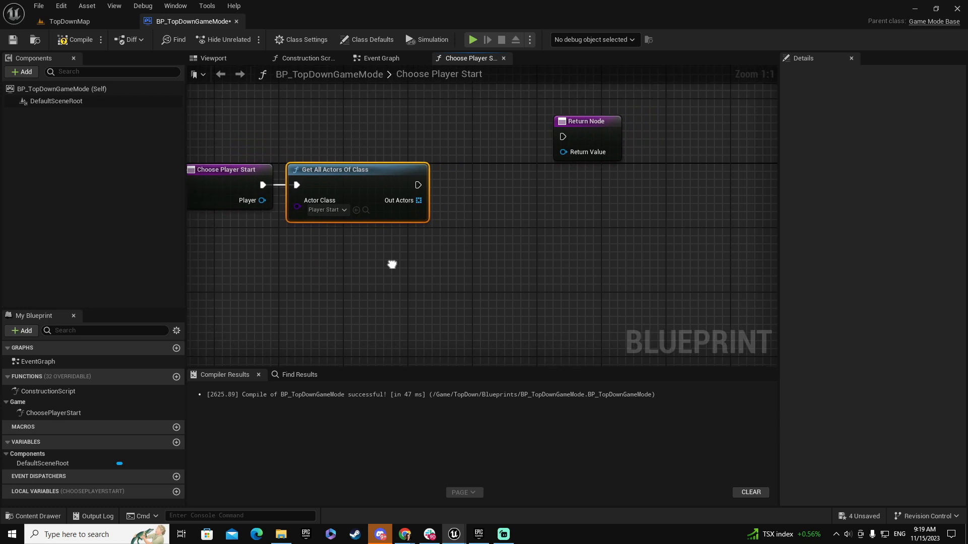
# Add a For Each Loop after Get All Actors Of Class and feed Out Actors into its Array input.
pyautogui.moveTo(601, 121); pyautogui.dragTo(713, 113)
pyautogui.moveTo(417, 185); pyautogui.dragTo(512, 171)
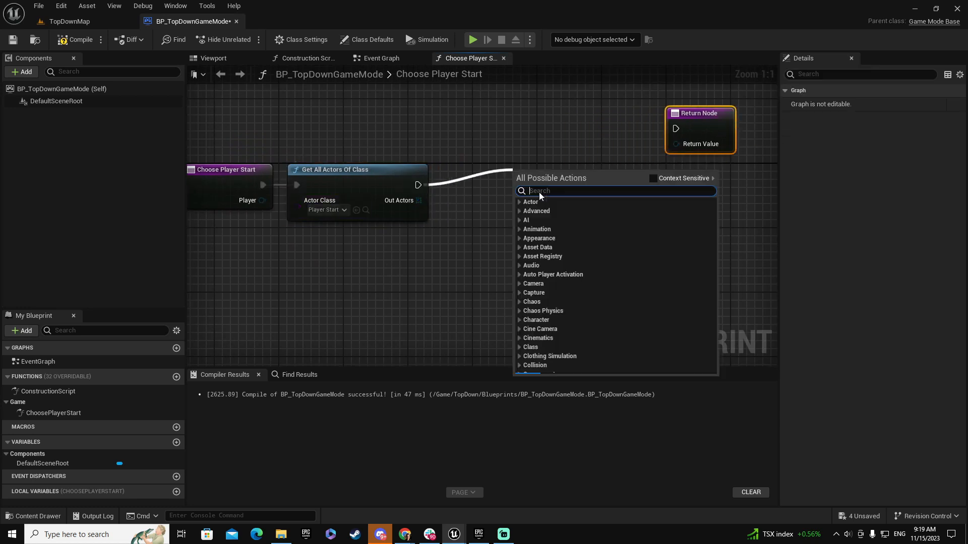
pyautogui.write('for each')
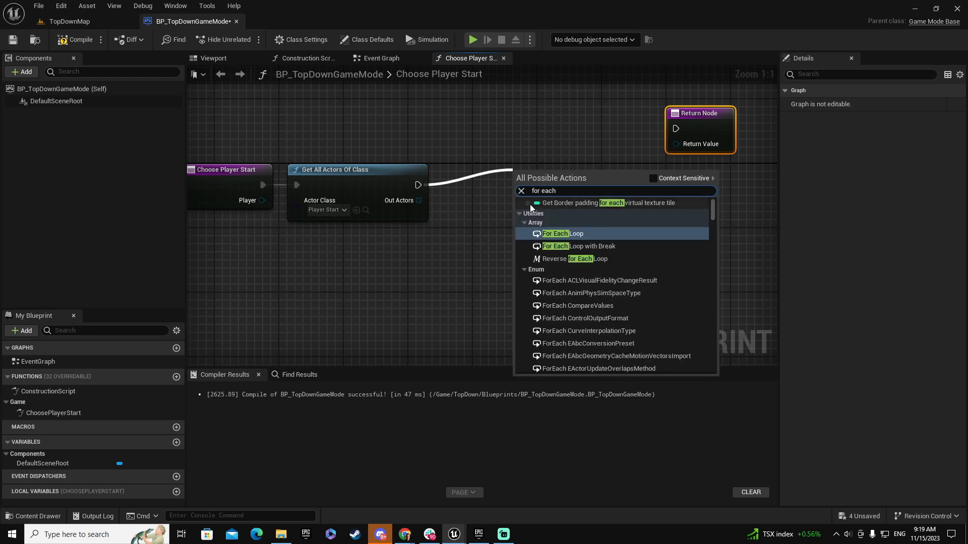
pyautogui.click(575, 233)
pyautogui.moveTo(540, 171); pyautogui.dragTo(503, 173)
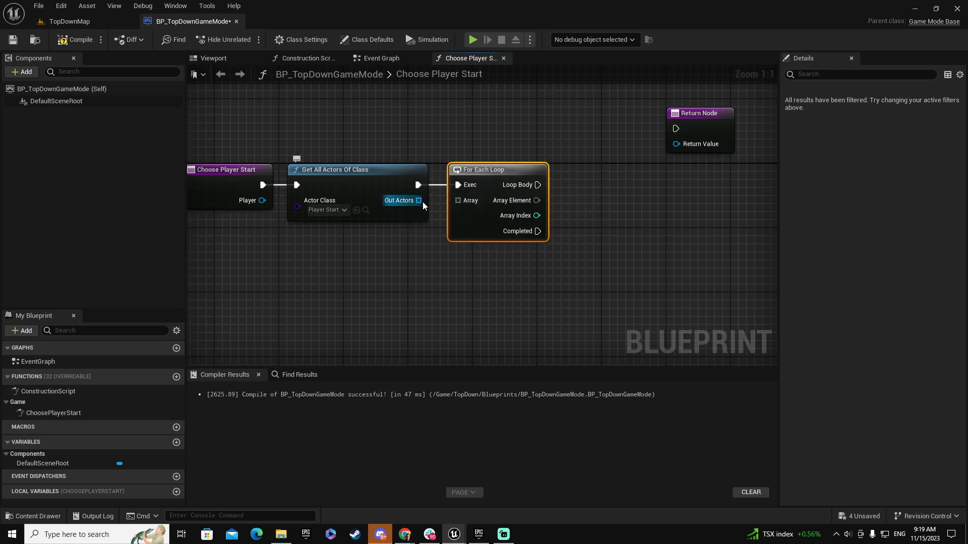
pyautogui.moveTo(418, 200); pyautogui.dragTo(457, 200)
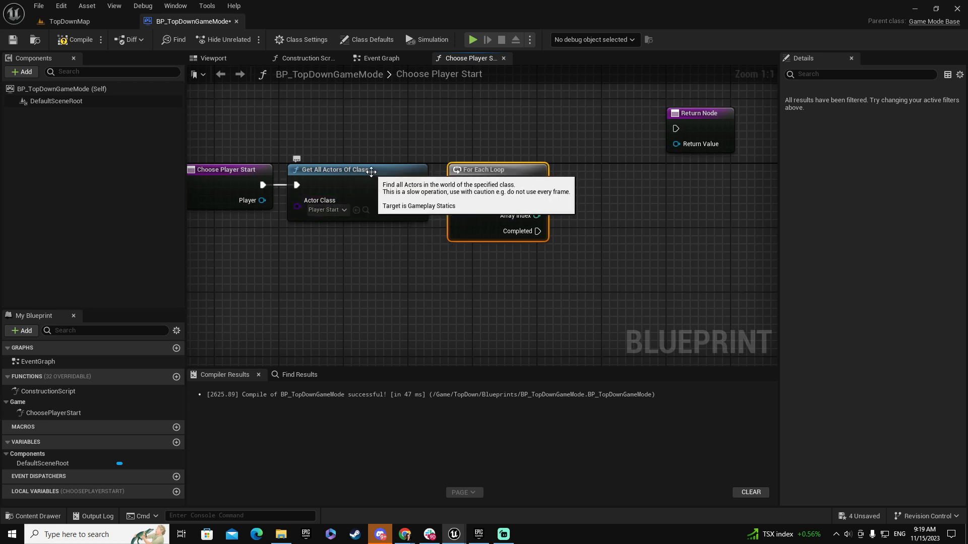
# Add a Get Player Start Tag node from the loop's Array Element, and move the Return Node farther away.
pyautogui.moveTo(537, 333); pyautogui.dragTo(404, 323, button='right')
pyautogui.moveTo(433, 284); pyautogui.dragTo(422, 262, button='right')
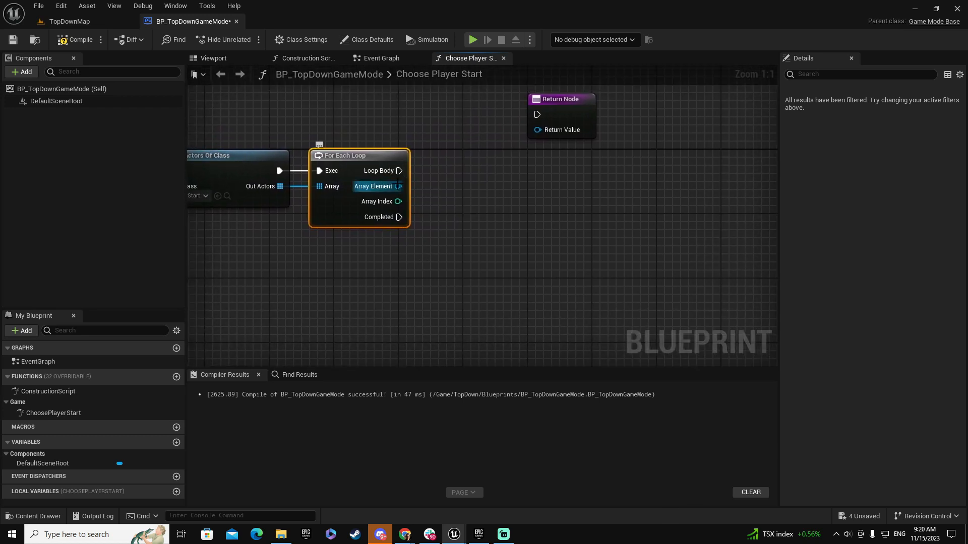
pyautogui.moveTo(398, 187); pyautogui.dragTo(452, 230)
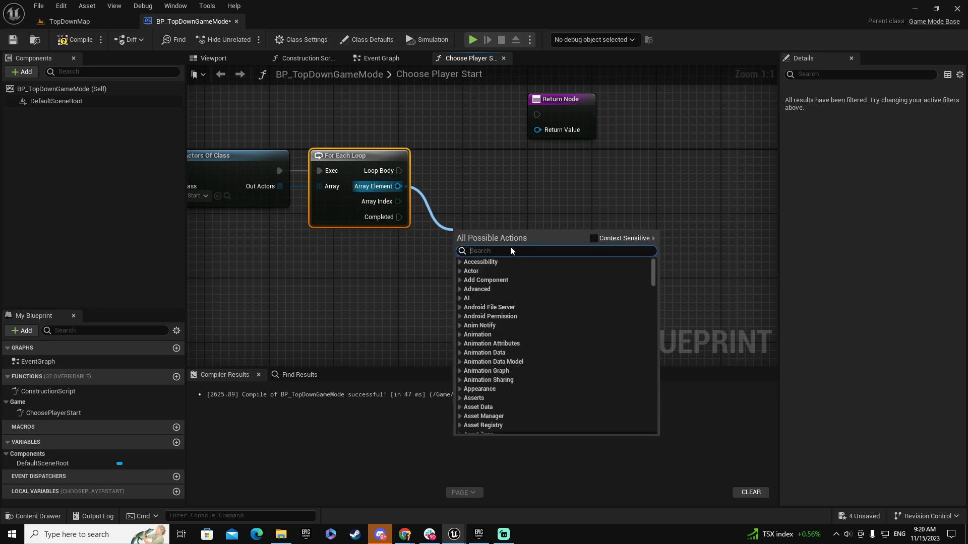
pyautogui.write('pla')
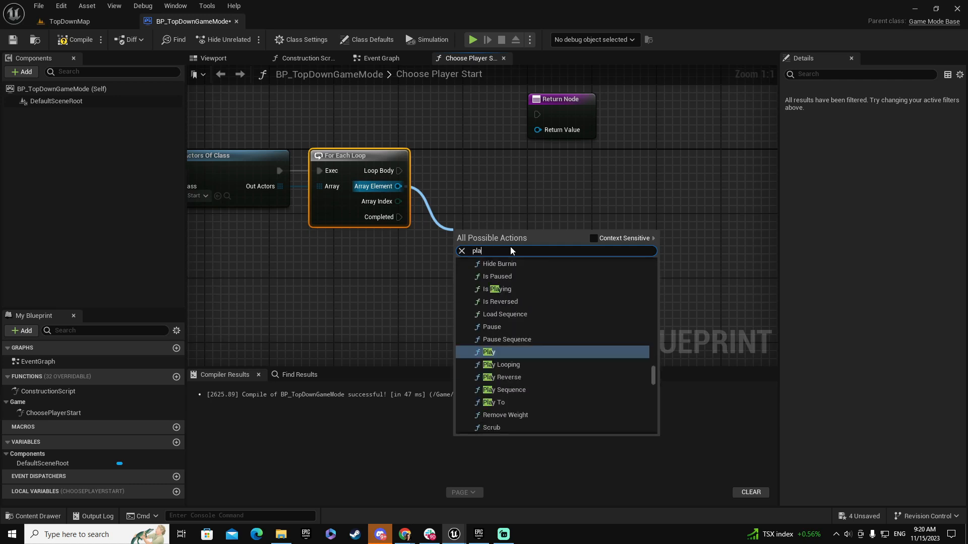
pyautogui.write('yer start')
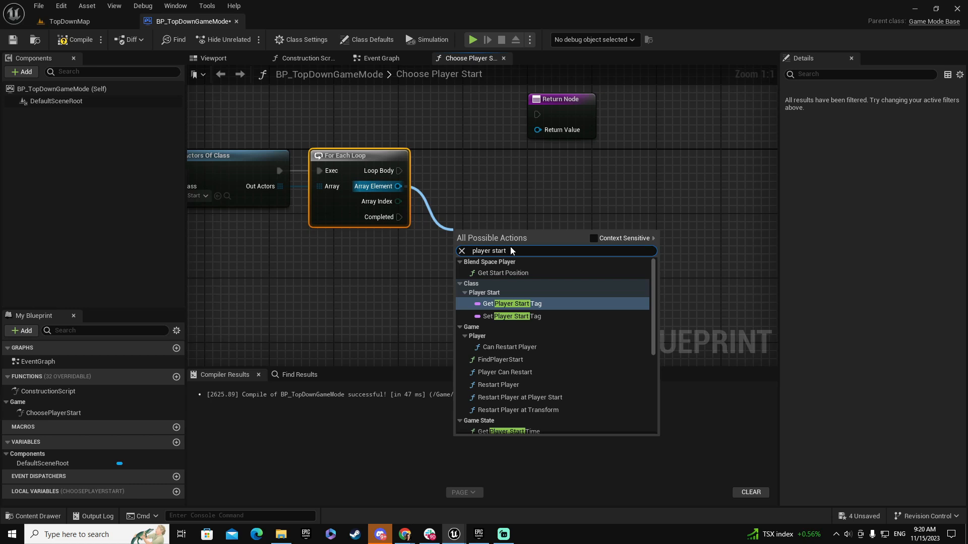
pyautogui.click(535, 304)
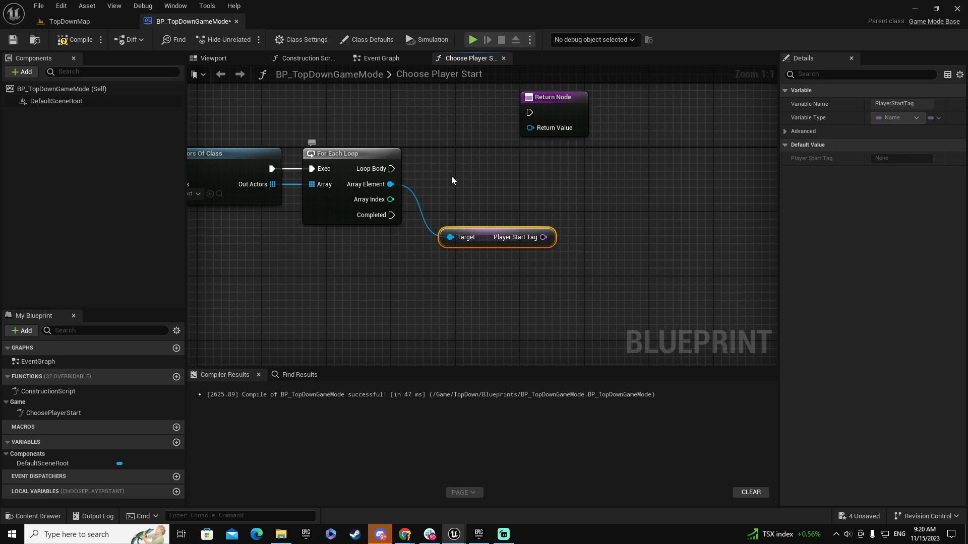
pyautogui.moveTo(483, 231); pyautogui.dragTo(486, 237)
pyautogui.moveTo(581, 96); pyautogui.dragTo(716, 111)
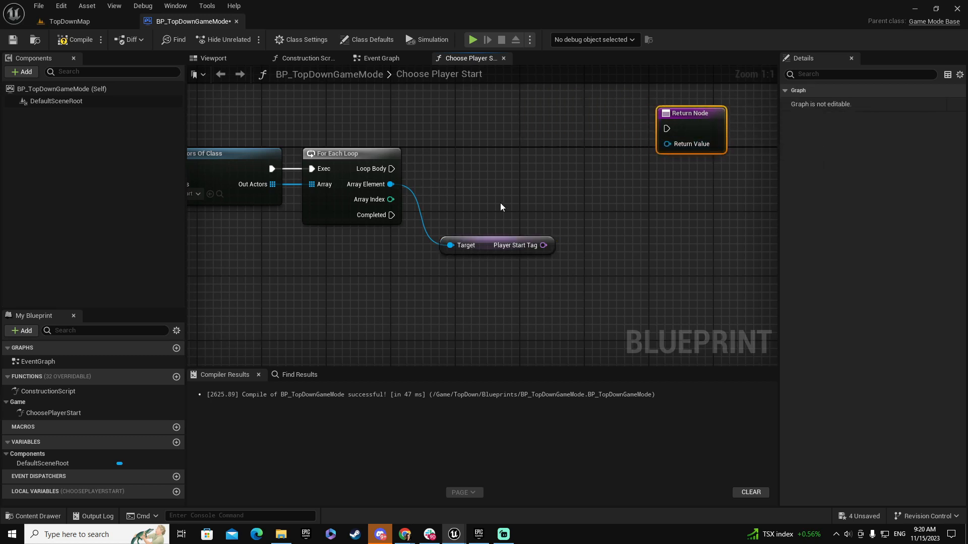
# Compare the Player Start Tag with a Not Equal node against the name Used, placing it above the tag getter.
pyautogui.moveTo(543, 246); pyautogui.dragTo(493, 196)
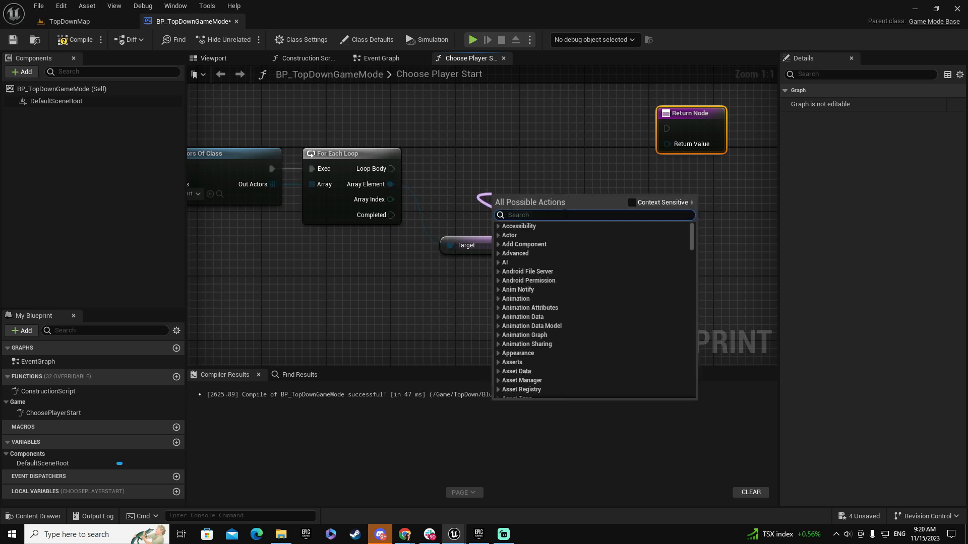
pyautogui.write('equ')
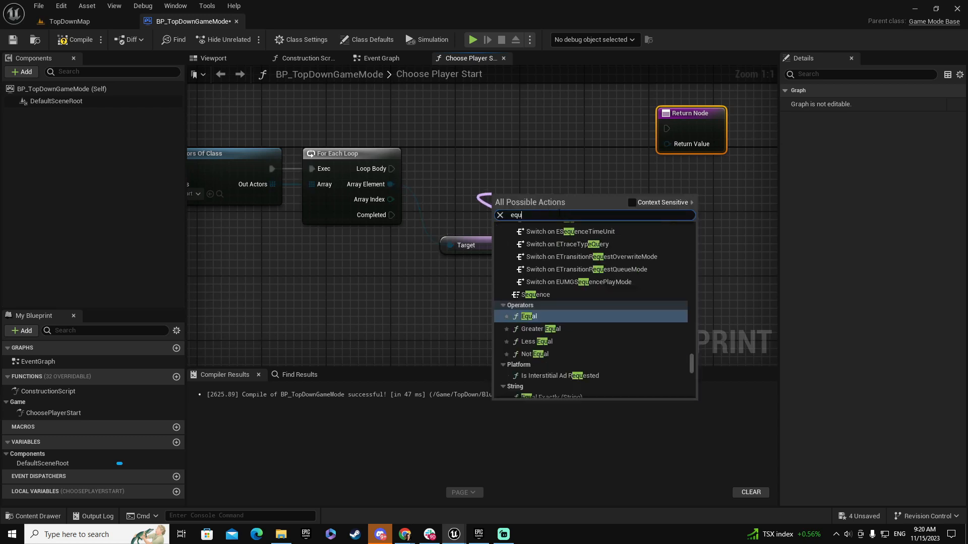
pyautogui.click(535, 353)
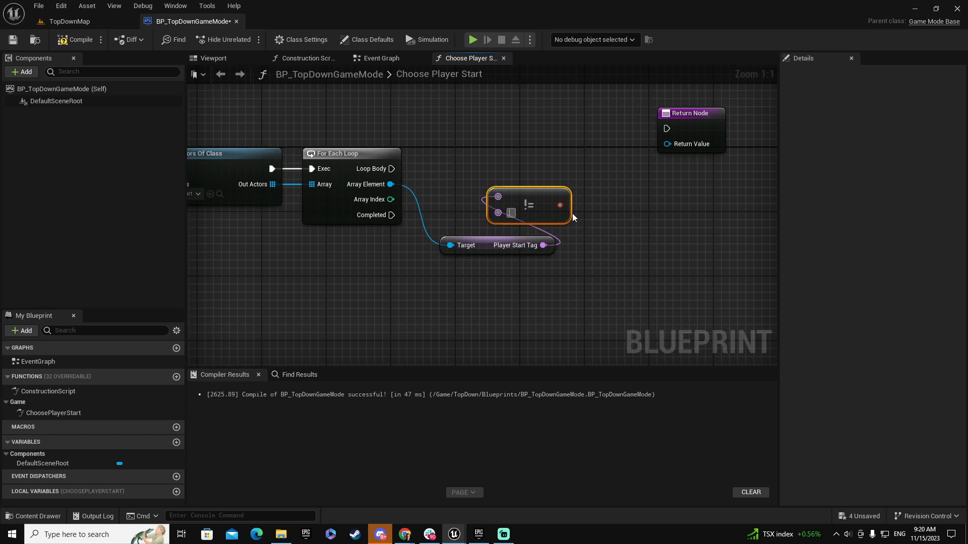
pyautogui.write('Used')
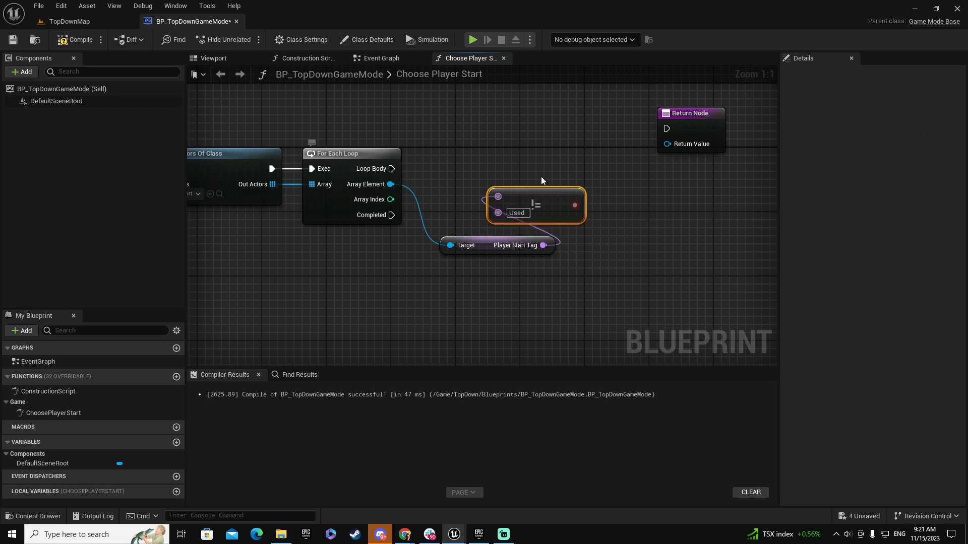
pyautogui.moveTo(542, 191); pyautogui.dragTo(502, 195)
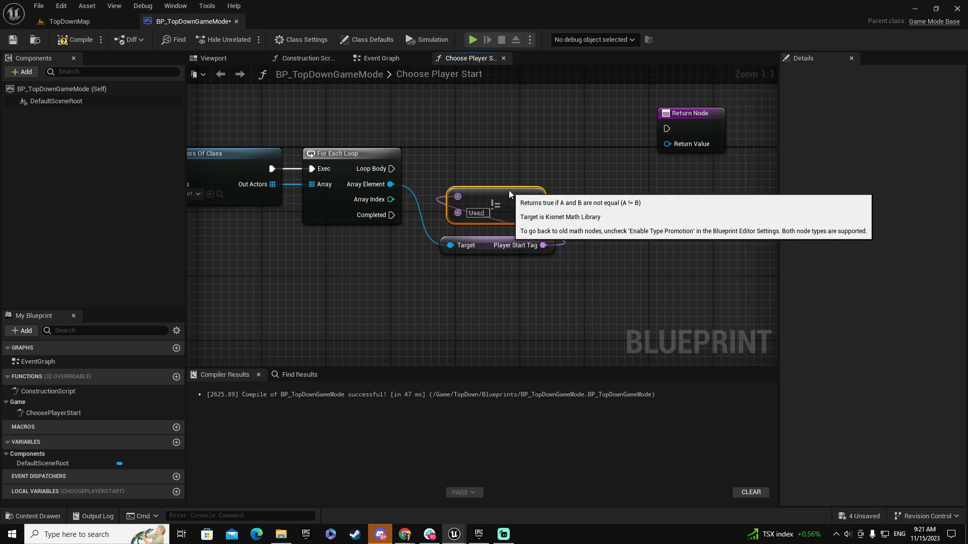
# Add a Branch on the For Each Loop's Loop Body and drive its Condition with the Not Equal result.
pyautogui.moveTo(396, 172); pyautogui.dragTo(587, 170)
pyautogui.write('branch')
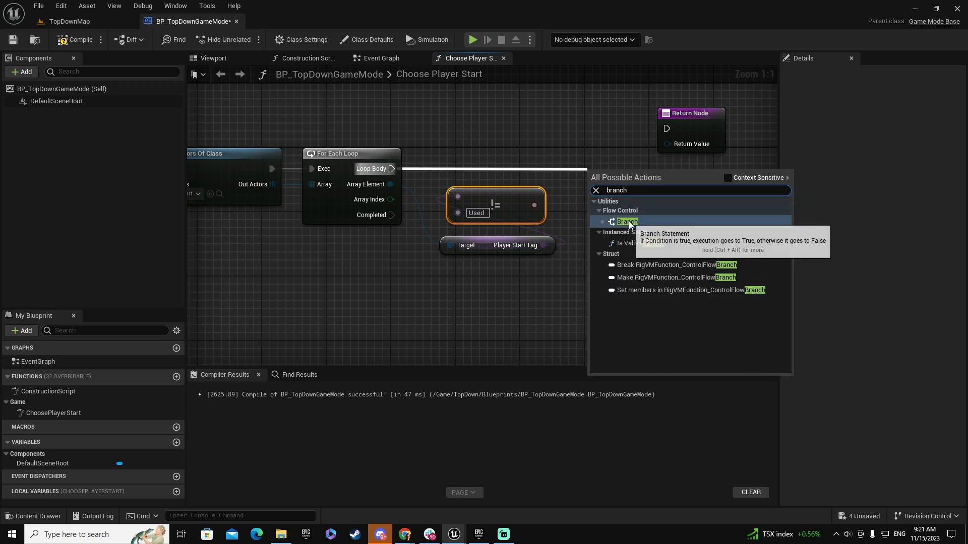
pyautogui.click(628, 221)
pyautogui.moveTo(623, 179); pyautogui.dragTo(603, 160)
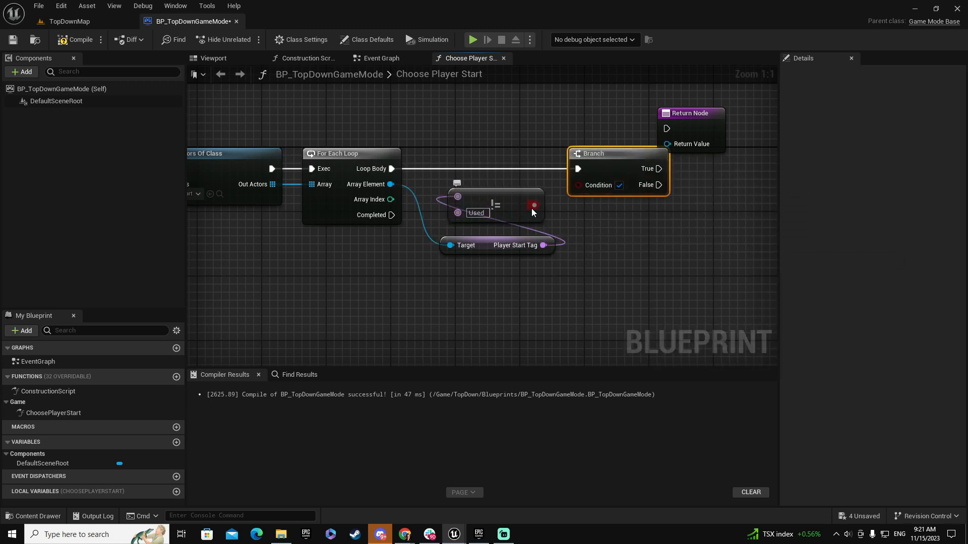
pyautogui.moveTo(532, 212); pyautogui.dragTo(577, 185)
# Move the Return Node well beyond the Branch to leave room for another node.
pyautogui.moveTo(628, 244); pyautogui.dragTo(481, 268, button='right')
pyautogui.moveTo(551, 139); pyautogui.dragTo(674, 147)
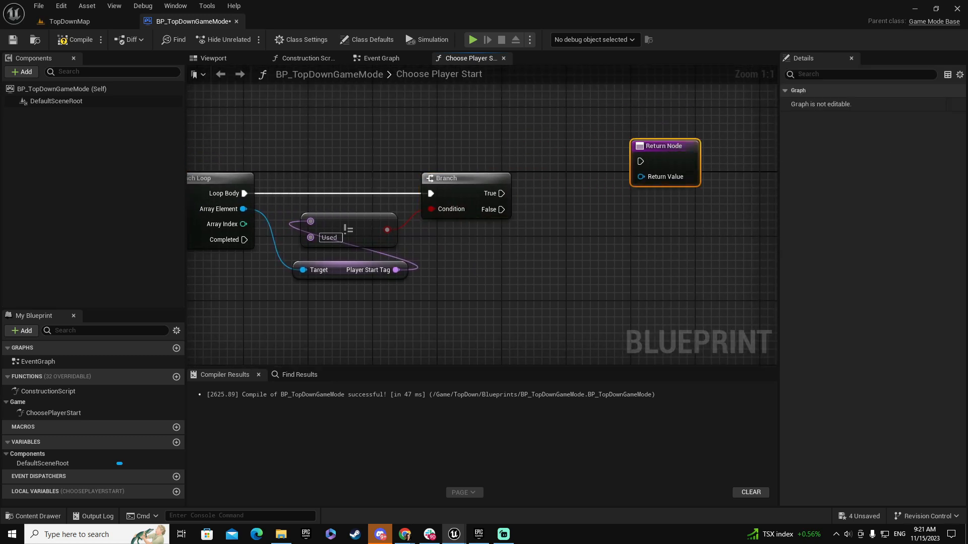
pyautogui.moveTo(683, 152); pyautogui.dragTo(698, 160)
pyautogui.moveTo(529, 313); pyautogui.dragTo(452, 301, button='right')
pyautogui.moveTo(619, 146); pyautogui.dragTo(667, 162)
pyautogui.moveTo(468, 266); pyautogui.dragTo(549, 270, button='right')
# Add a Set Player Start Tag node on the Branch's True output, align it, and set its tag to Used.
pyautogui.moveTo(504, 185); pyautogui.dragTo(555, 185)
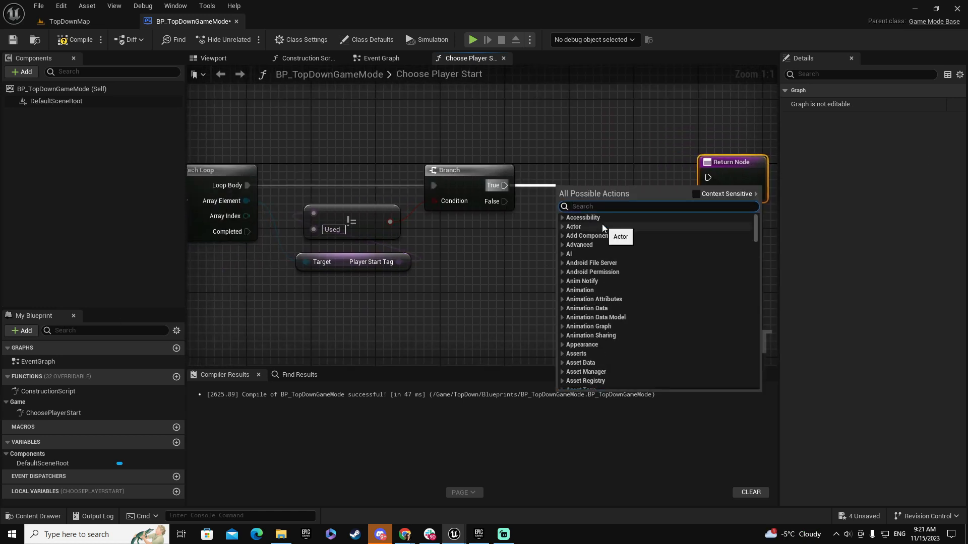
pyautogui.write('player ')
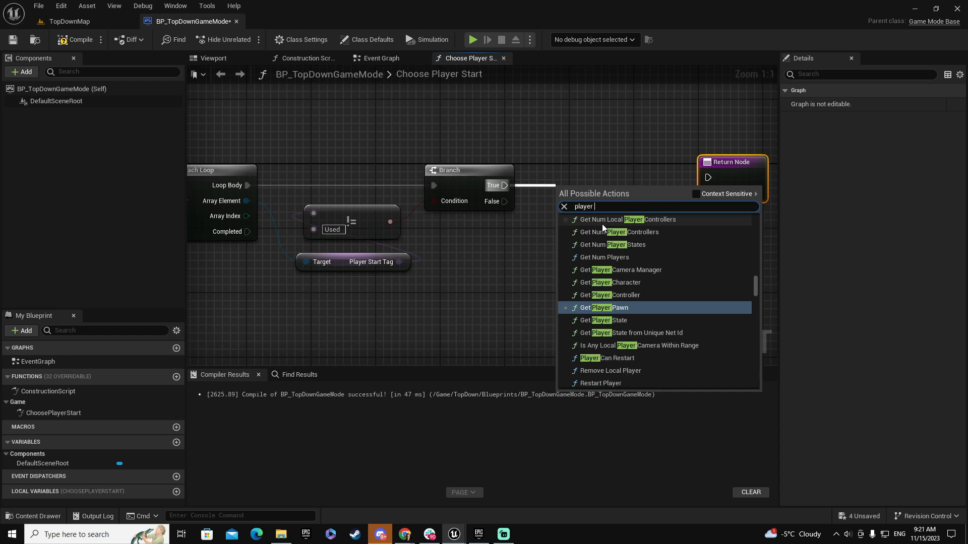
pyautogui.write('start ta')
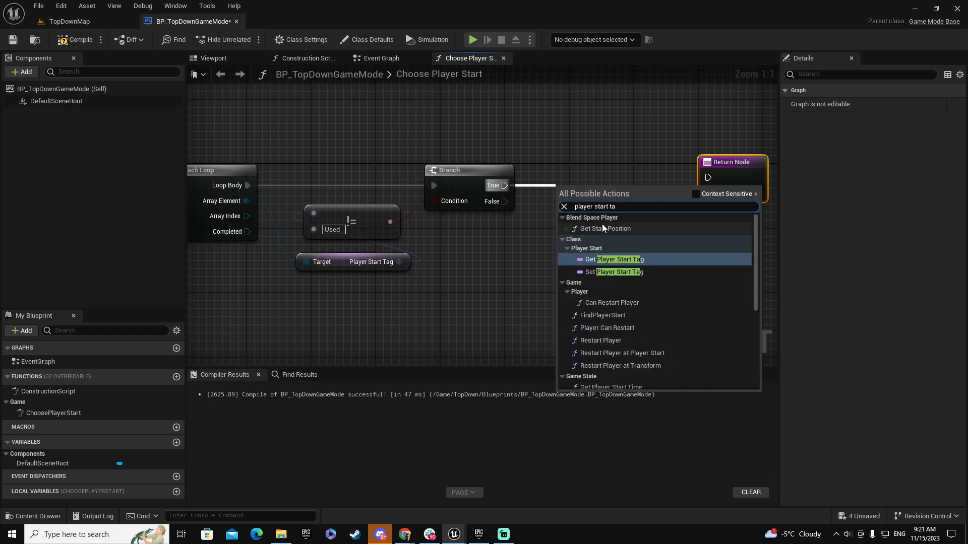
pyautogui.click(602, 272)
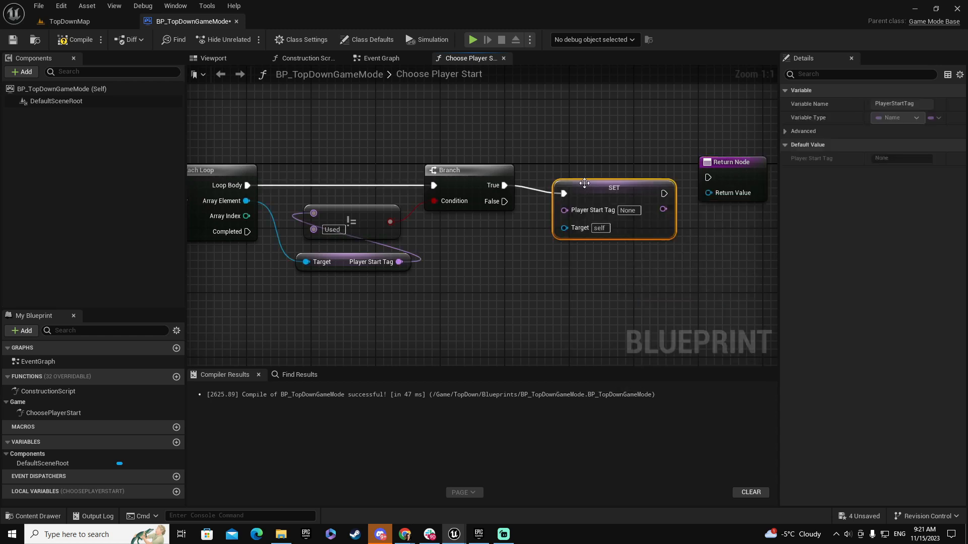
pyautogui.moveTo(598, 190); pyautogui.dragTo(591, 180)
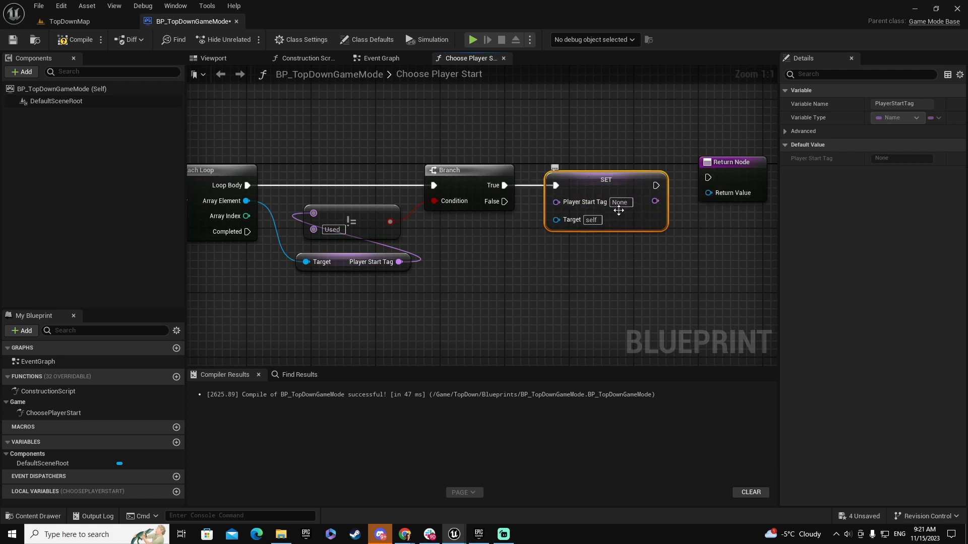
pyautogui.click(619, 202)
pyautogui.write('Used')
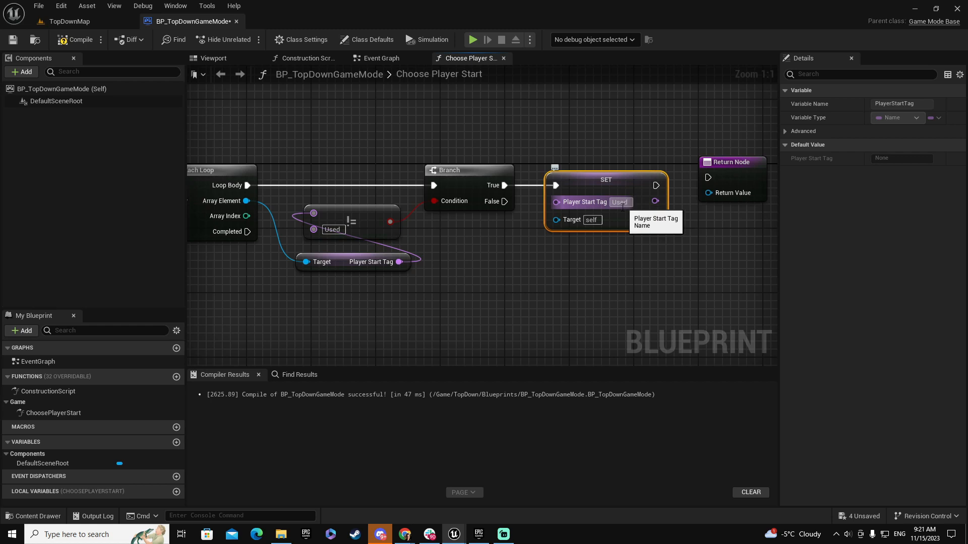
pyautogui.click(552, 303)
# Align the Return Node with the Set Player Start Tag node and connect their execution pins.
pyautogui.moveTo(615, 275); pyautogui.dragTo(508, 275, button='right')
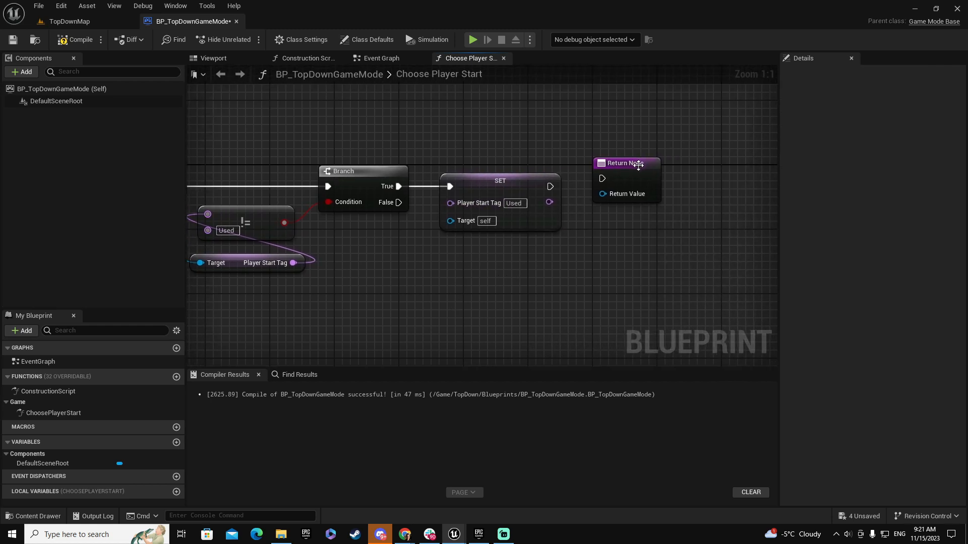
pyautogui.moveTo(638, 165); pyautogui.dragTo(646, 173)
pyautogui.moveTo(645, 177); pyautogui.dragTo(636, 177)
pyautogui.moveTo(550, 186); pyautogui.dragTo(602, 187)
# Connect the loop's Array Element to the Set node's Target, routing the wire below the nodes through two reroute points.
pyautogui.moveTo(518, 269); pyautogui.dragTo(678, 250, button='right')
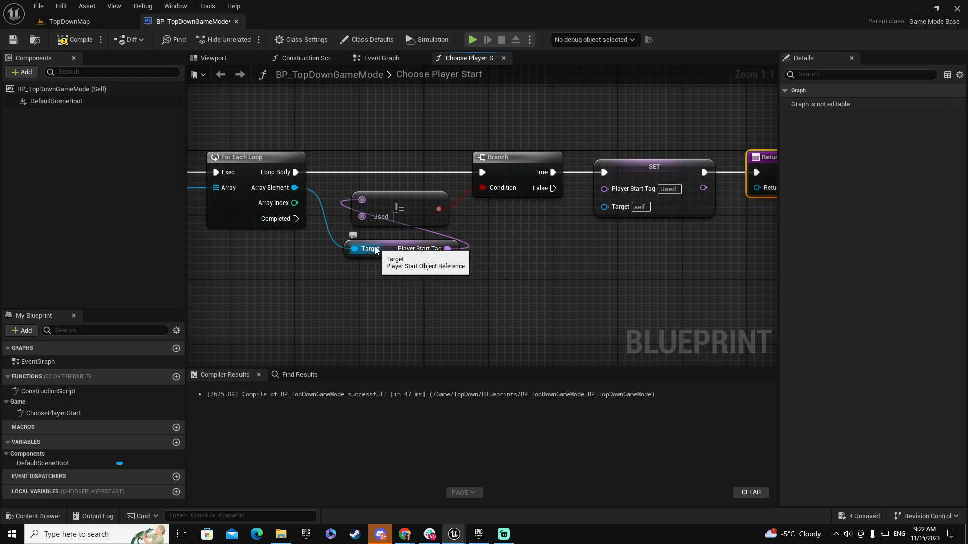
pyautogui.moveTo(295, 188); pyautogui.dragTo(601, 208)
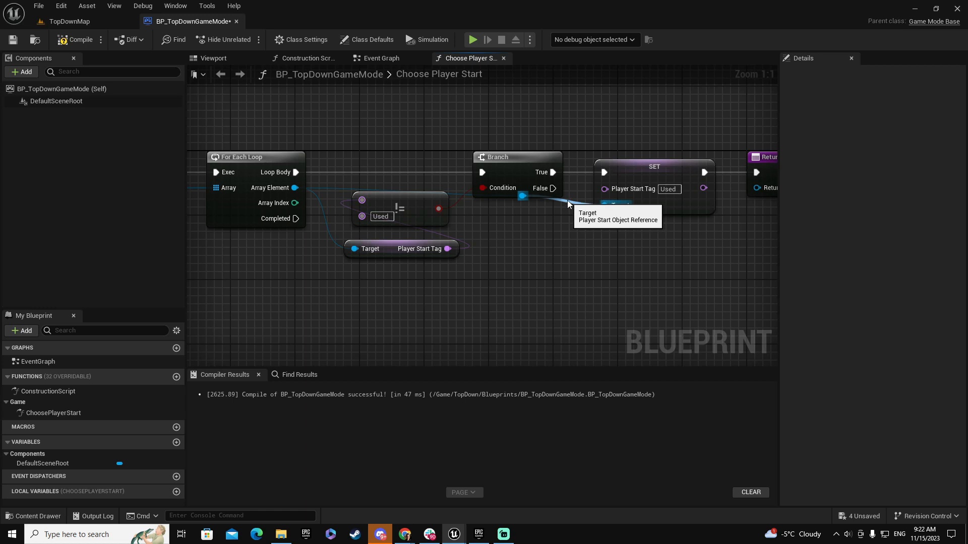
pyautogui.doubleClick(454, 192)
pyautogui.moveTo(458, 196); pyautogui.dragTo(344, 299)
pyautogui.moveTo(521, 196); pyautogui.dragTo(522, 277)
pyautogui.click(342, 299)
pyautogui.moveTo(343, 298); pyautogui.dragTo(342, 282)
pyautogui.moveTo(487, 149); pyautogui.dragTo(487, 166)
pyautogui.moveTo(474, 312); pyautogui.dragTo(448, 314, button='right')
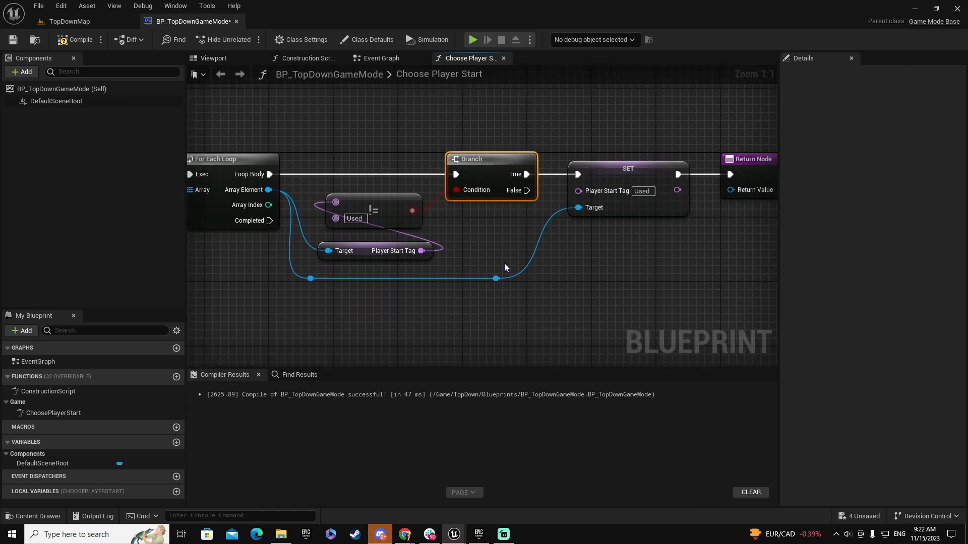
# Connect the rerouted Array Element to the Return Node's Return Value, adding a reroute point below the Set node.
pyautogui.moveTo(218, 300); pyautogui.dragTo(242, 268, button='right')
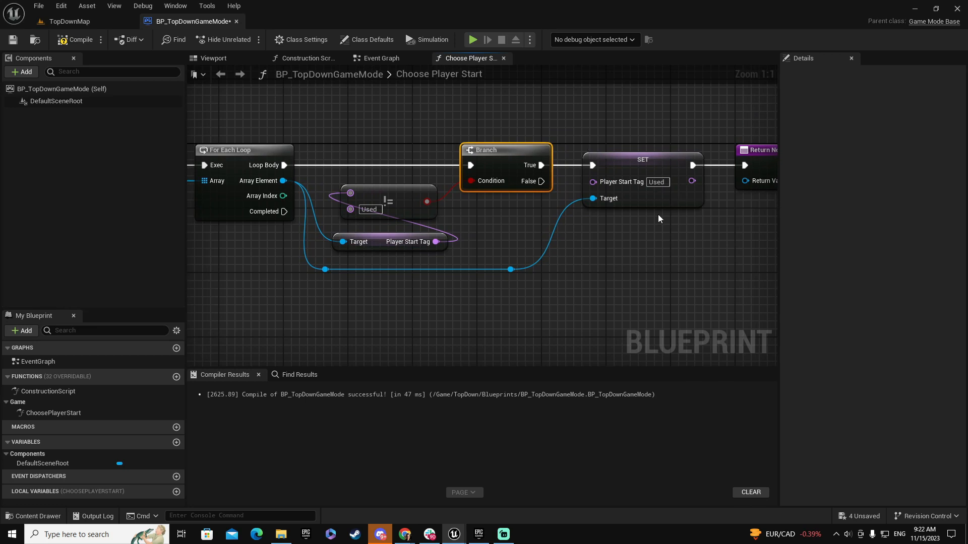
pyautogui.moveTo(655, 256); pyautogui.dragTo(608, 238, button='right')
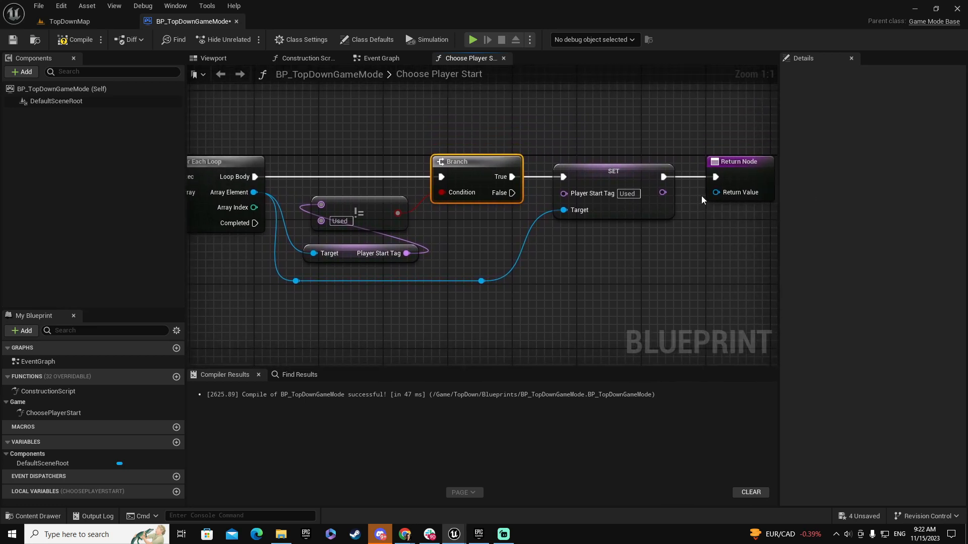
pyautogui.moveTo(481, 281); pyautogui.dragTo(716, 193)
pyautogui.doubleClick(605, 227)
pyautogui.moveTo(610, 232); pyautogui.dragTo(645, 287)
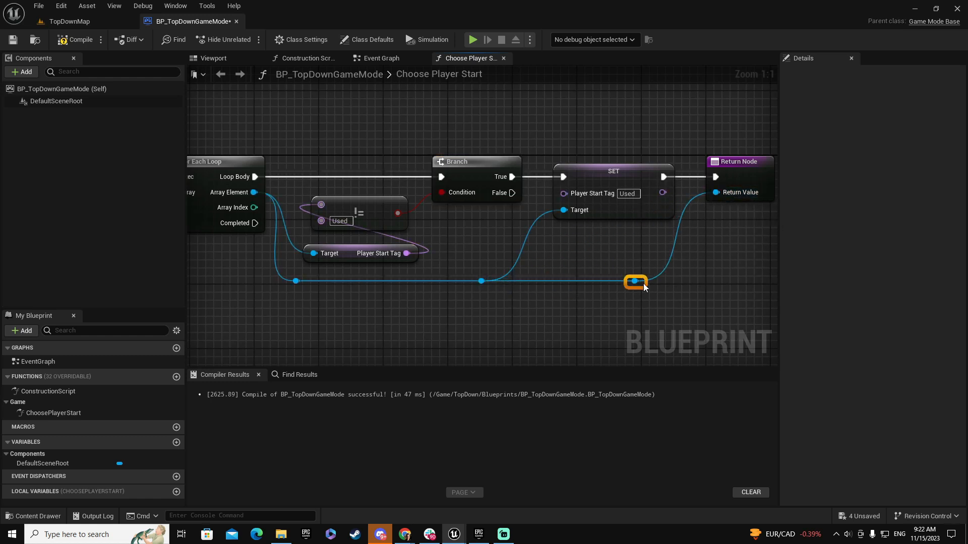
# Review the Choose Player Start graph from the entry node through the loop, tag comparison, Branch and Return Node.
pyautogui.scroll(-3, 630, 318)
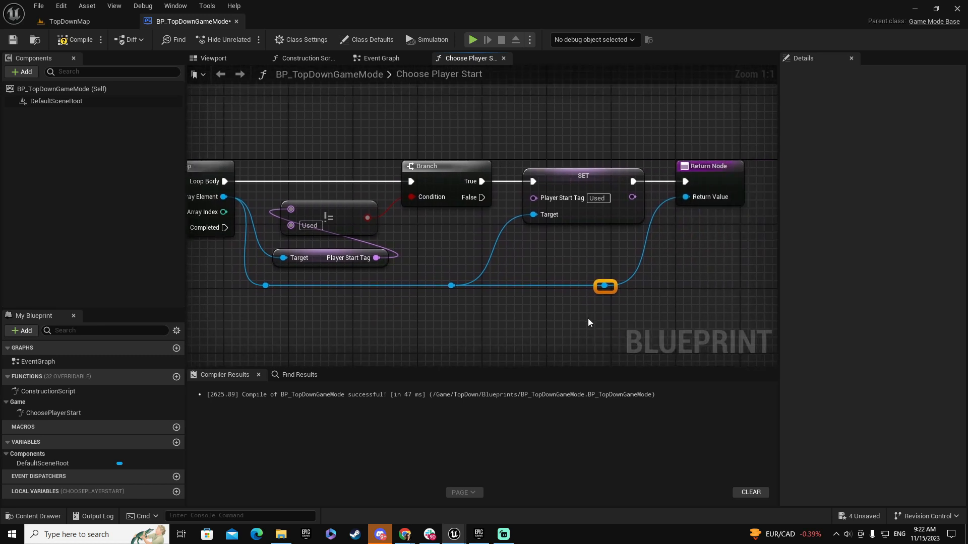
pyautogui.scroll(-1, 582, 329)
pyautogui.scroll(1, 261, 251)
pyautogui.moveTo(261, 251); pyautogui.dragTo(239, 197, button='right')
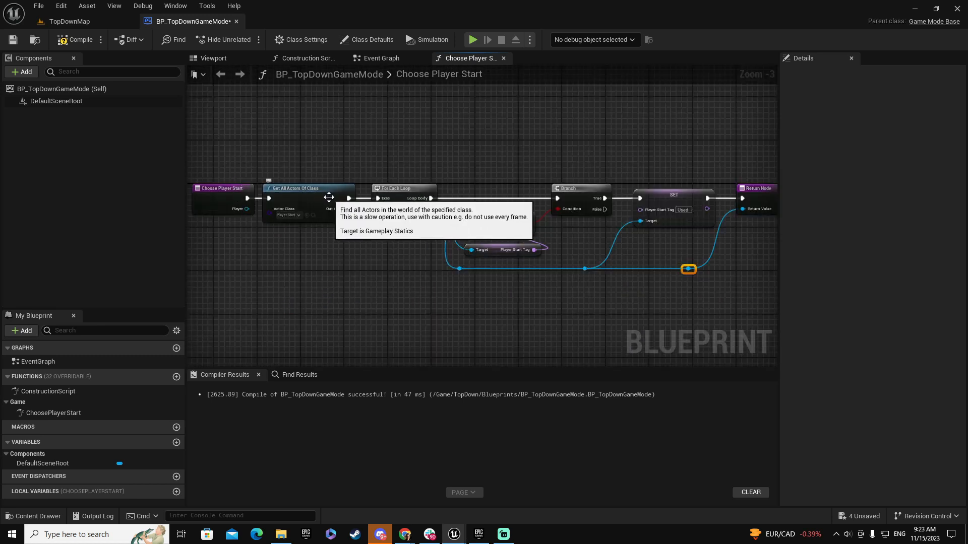
pyautogui.scroll(2, 301, 228)
pyautogui.moveTo(382, 245); pyautogui.dragTo(282, 267, button='right')
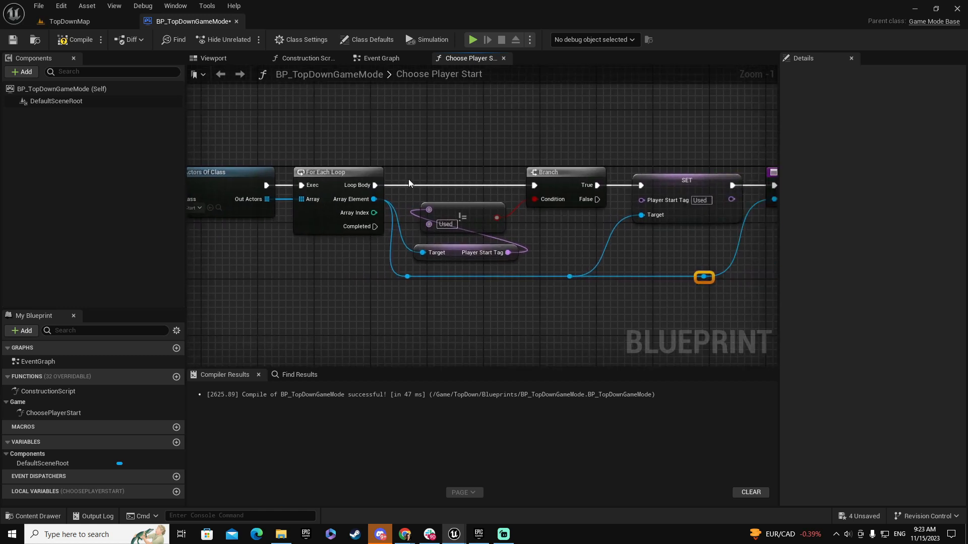
pyautogui.moveTo(334, 286); pyautogui.dragTo(298, 278, button='right')
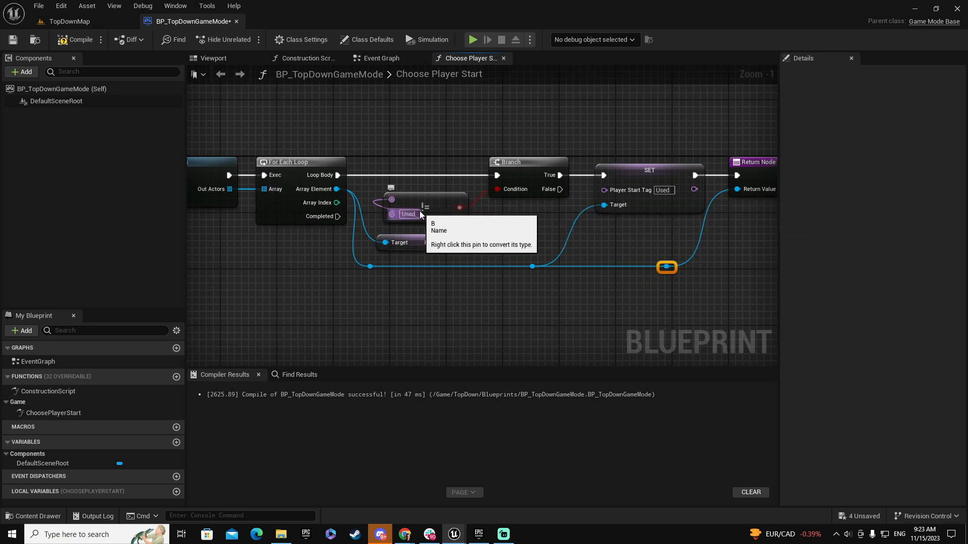
# Recheck how the loop's Array Element feeds the tag comparison, the Set Player Start Tag node and the Return Node.
pyautogui.moveTo(516, 226); pyautogui.dragTo(414, 237, button='right')
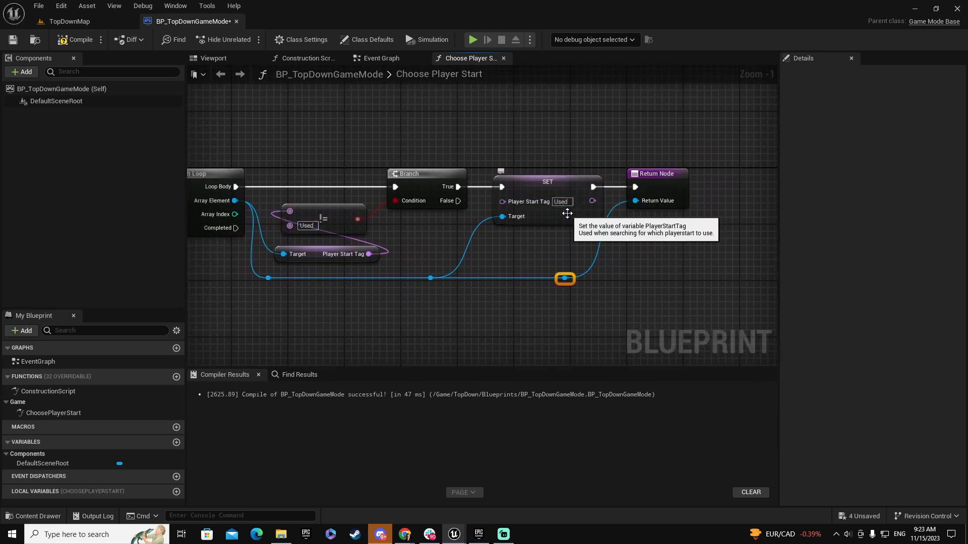
pyautogui.moveTo(597, 277); pyautogui.dragTo(679, 281, button='right')
pyautogui.moveTo(561, 300); pyautogui.dragTo(605, 296, button='right')
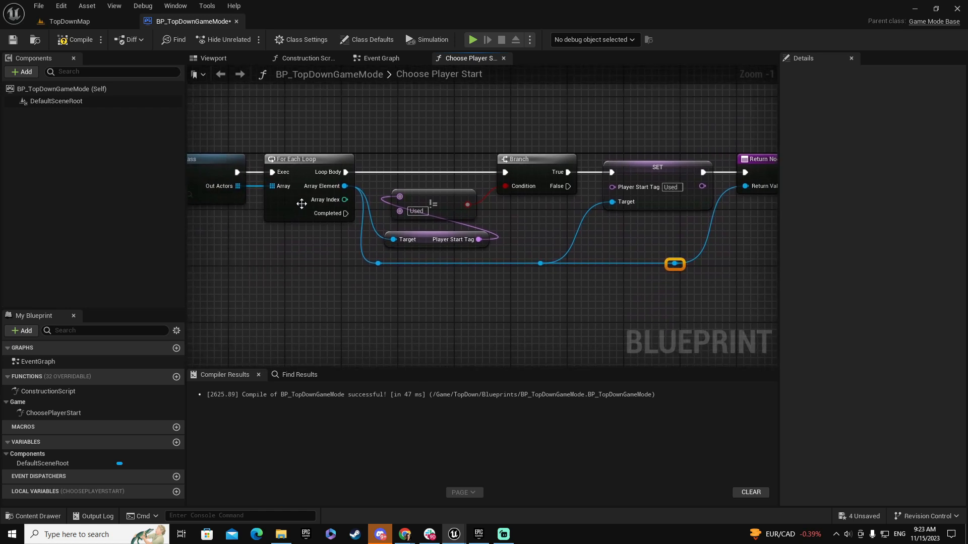
pyautogui.moveTo(329, 273); pyautogui.dragTo(430, 293, button='right')
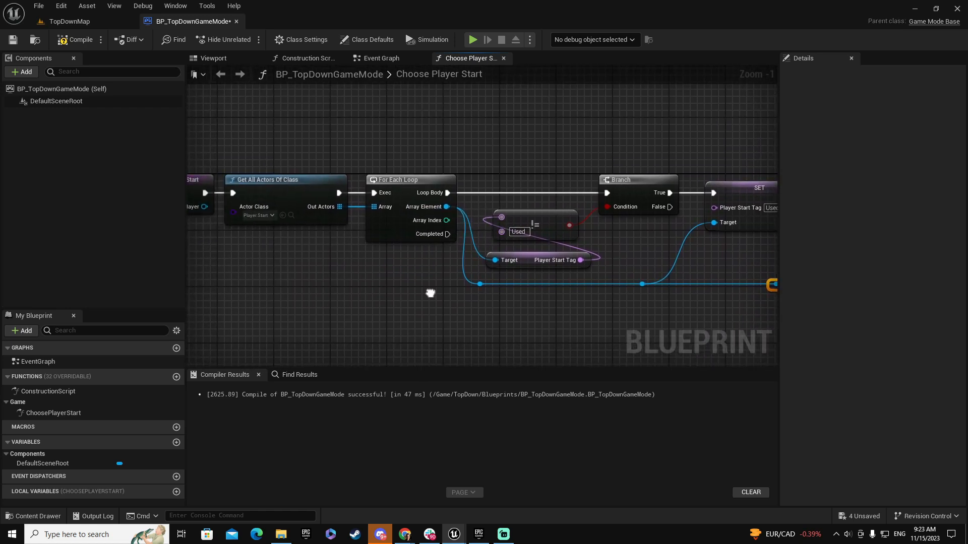
pyautogui.moveTo(516, 324); pyautogui.dragTo(361, 316, button='right')
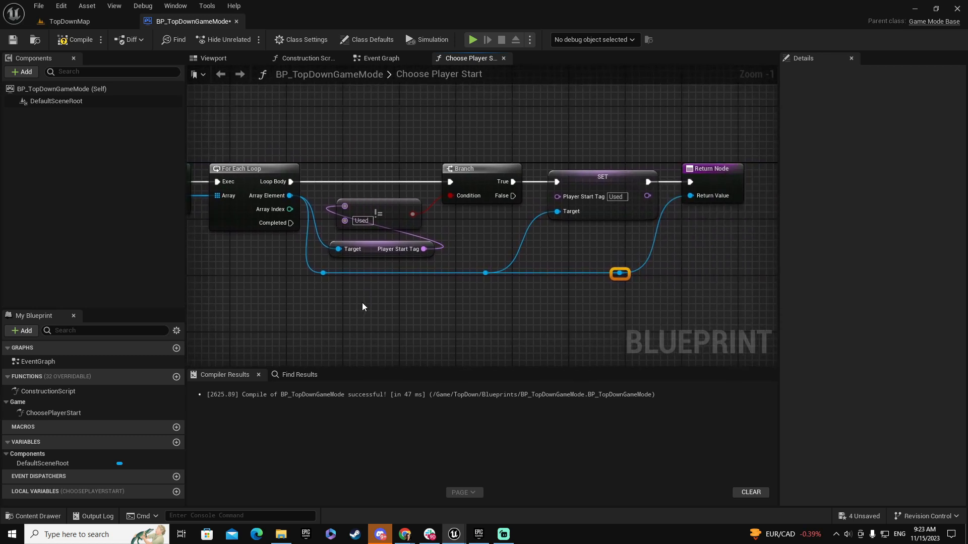
pyautogui.moveTo(403, 312); pyautogui.dragTo(452, 322, button='right')
pyautogui.scroll(-1, 447, 319)
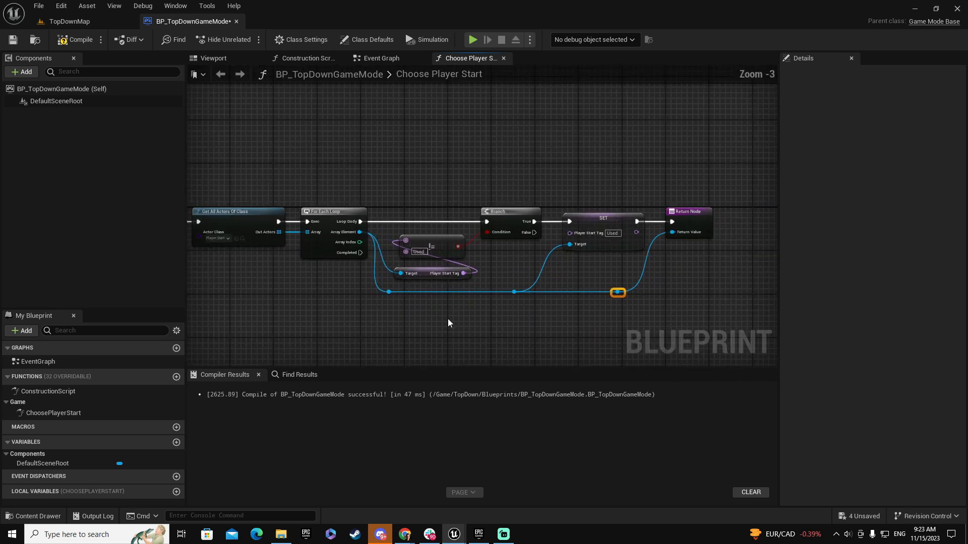
pyautogui.scroll(-1, 433, 316)
# Compile and save the BP_TopDownGameMode blueprint.
pyautogui.click(83, 41)
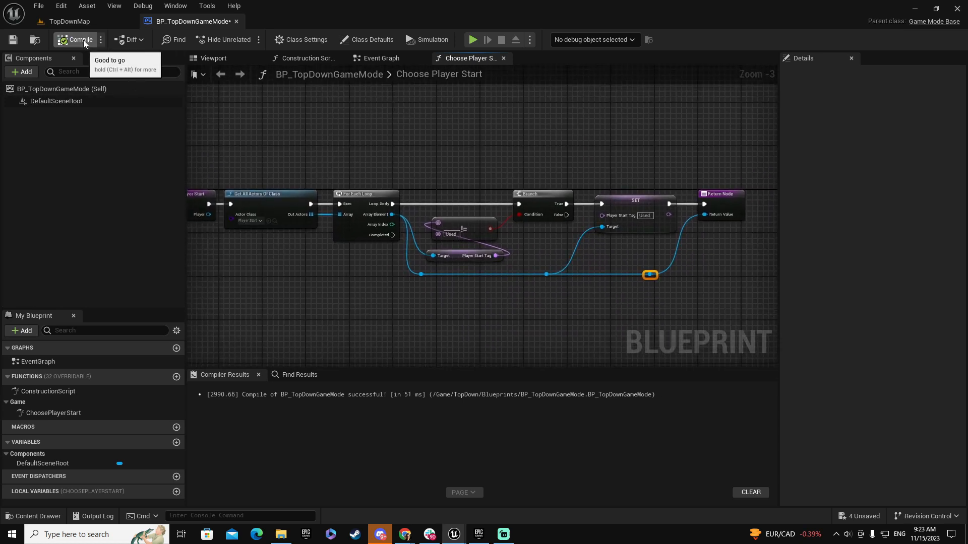
pyautogui.click(12, 43)
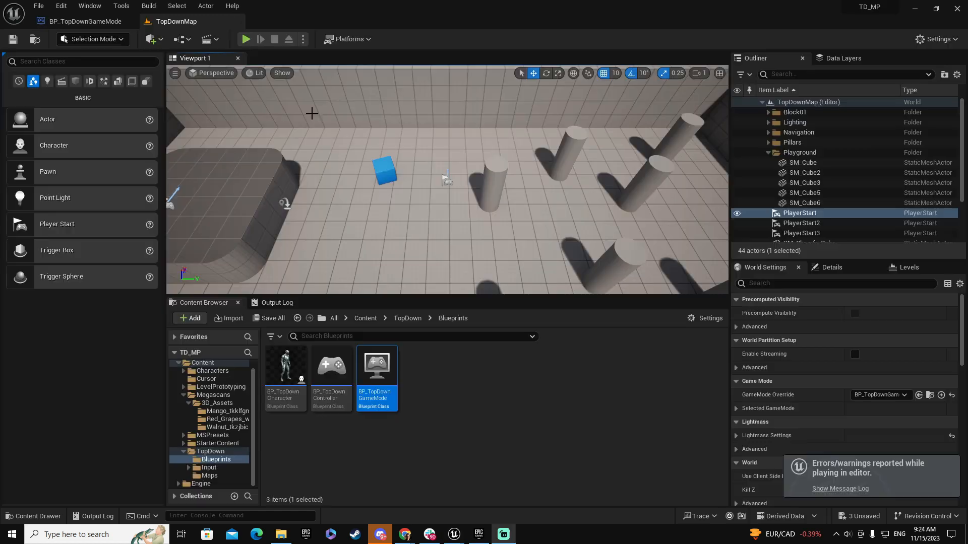
# Play-test TopDownMap twice with multiple clients to check each player's spawn position, stopping each session and closing the Message Log.
pyautogui.click(247, 42)
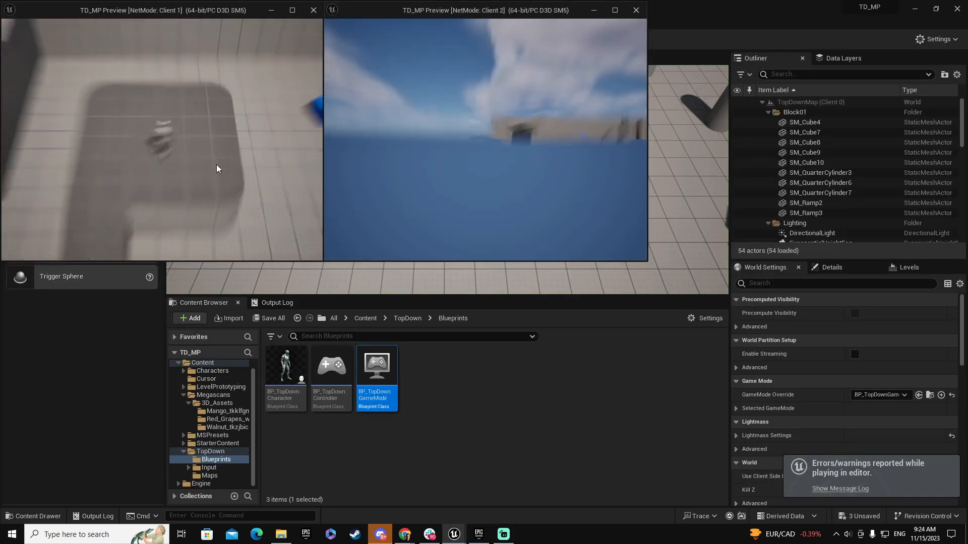
pyautogui.click(682, 222)
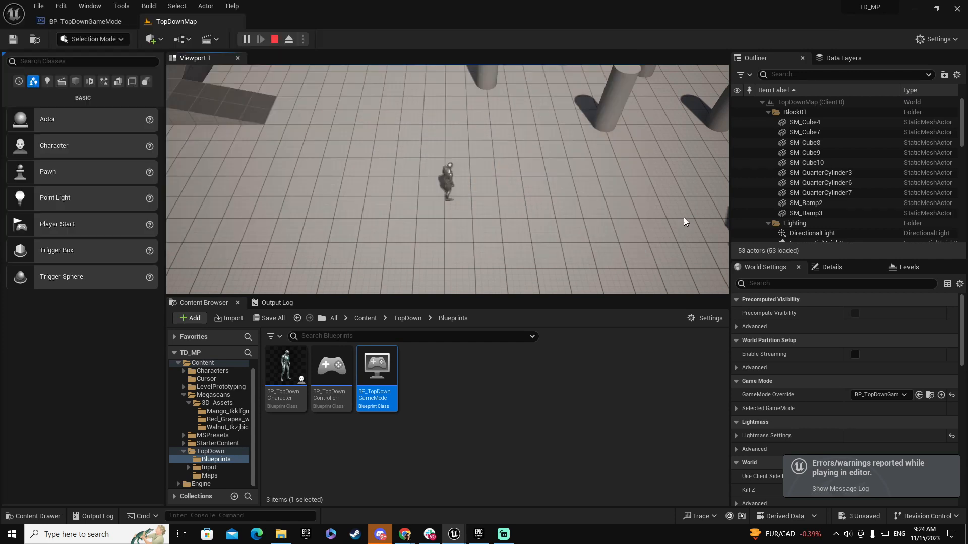
pyautogui.click(275, 40)
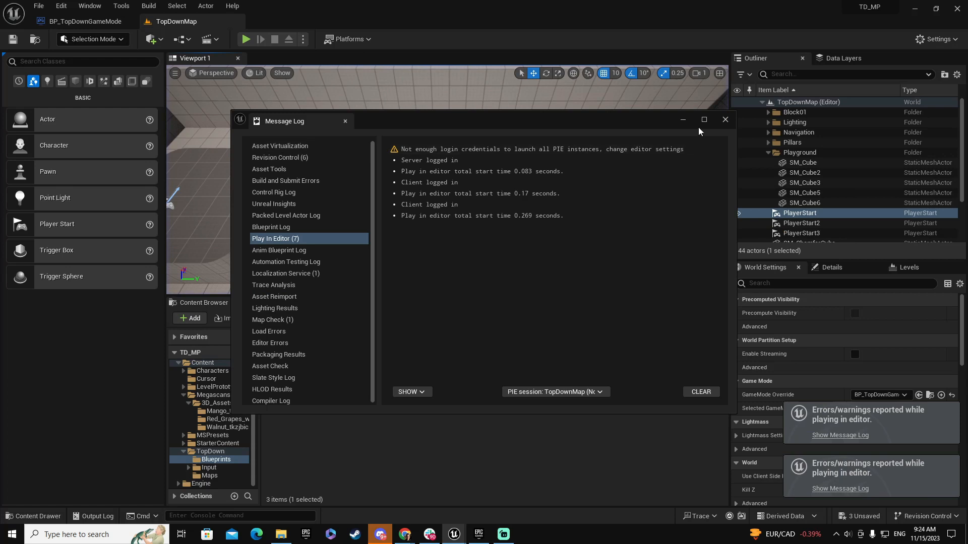
pyautogui.click(725, 121)
pyautogui.click(246, 39)
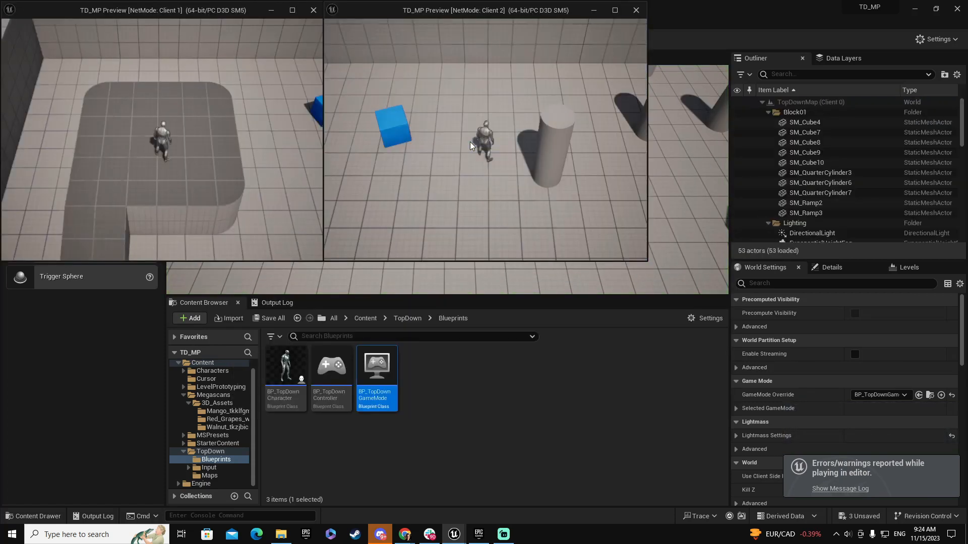
pyautogui.click(692, 218)
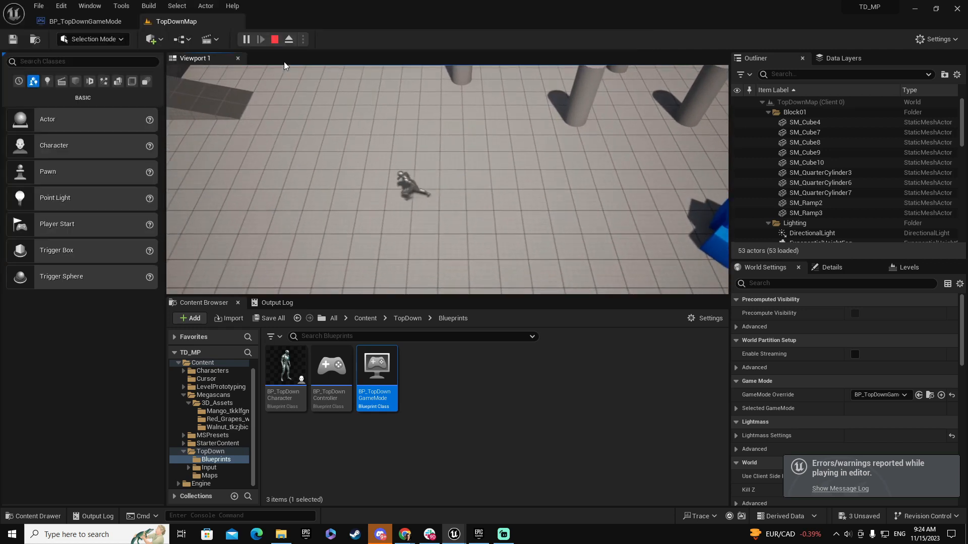
pyautogui.click(274, 39)
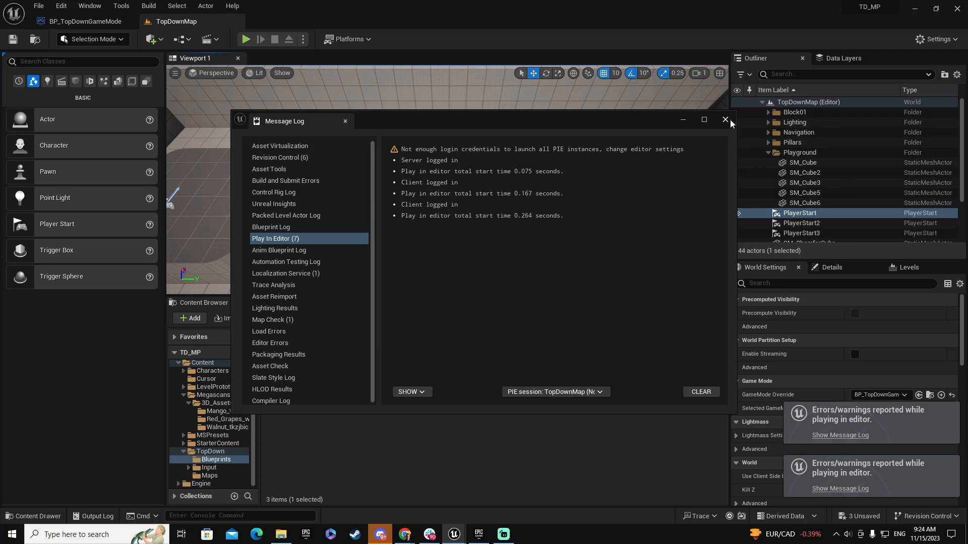
pyautogui.click(726, 120)
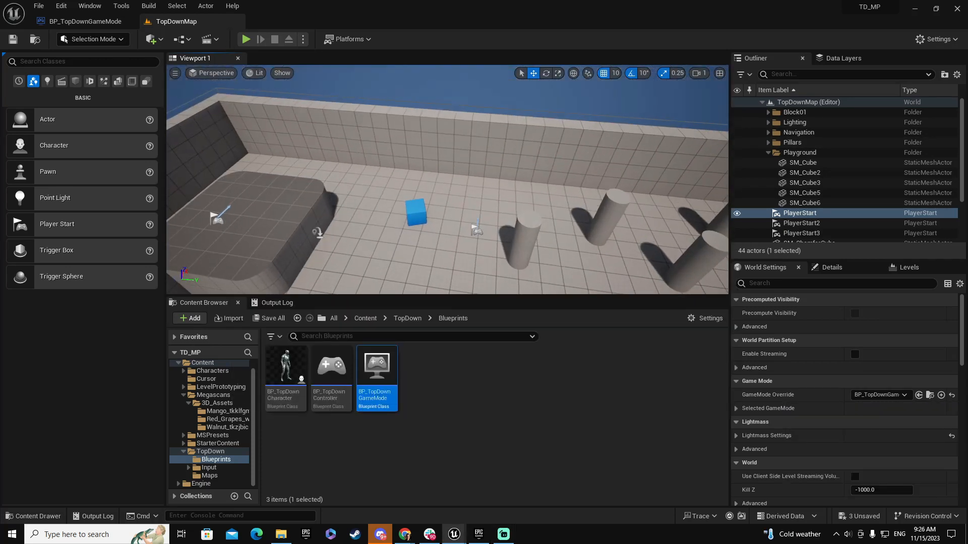
# Create a Blueprint Interface named BPI_PointsAdder in the TopDown Blueprints folder.
pyautogui.moveTo(447, 180); pyautogui.dragTo(868, 194, button='right')
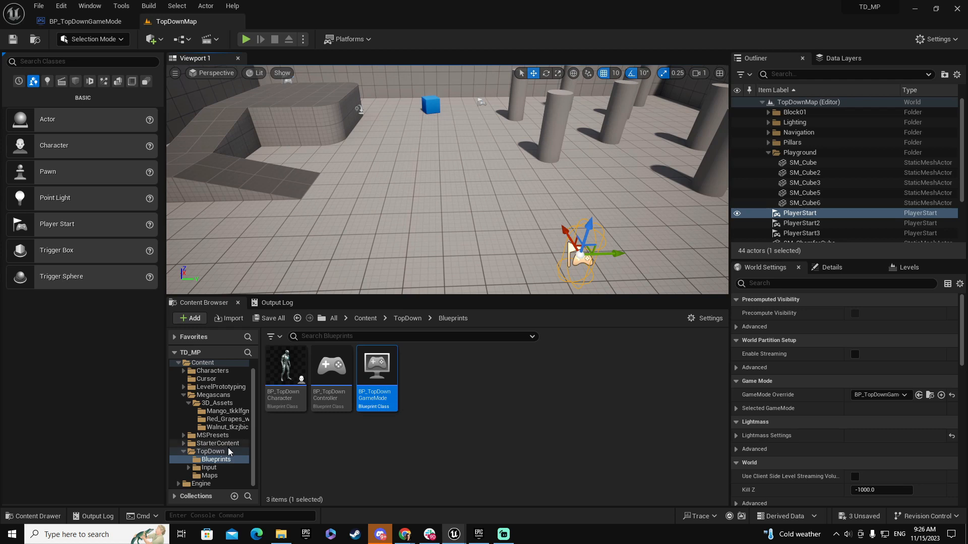
pyautogui.click(435, 387)
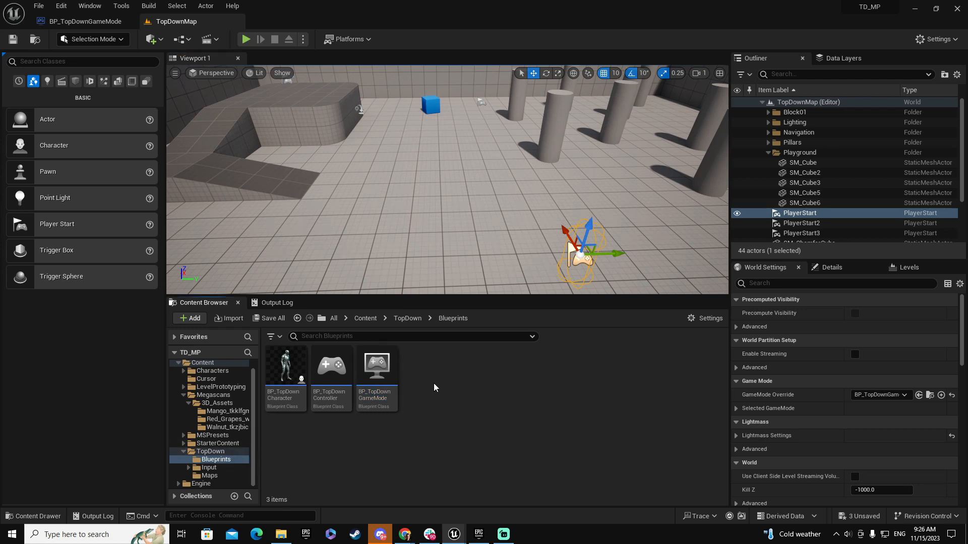
pyautogui.rightClick(436, 387)
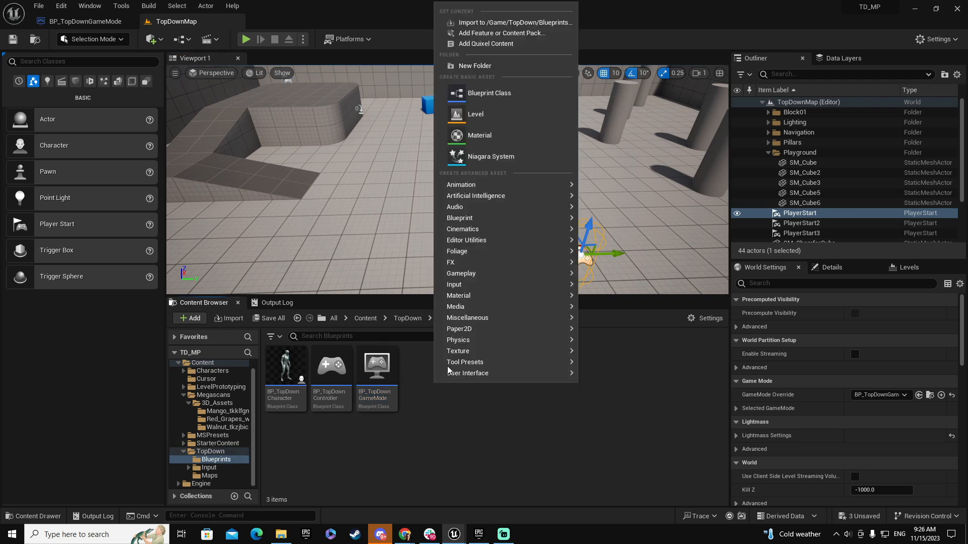
pyautogui.moveTo(487, 219)
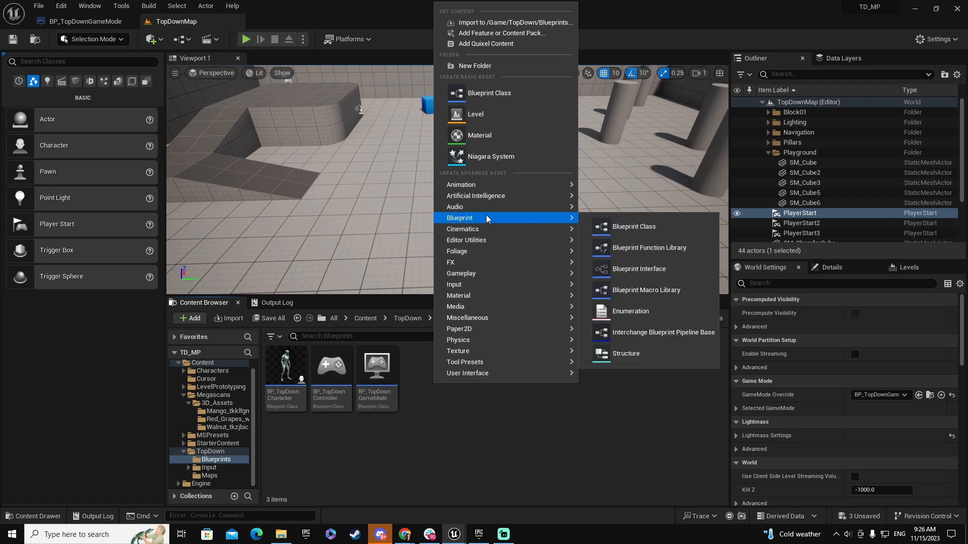
pyautogui.click(646, 270)
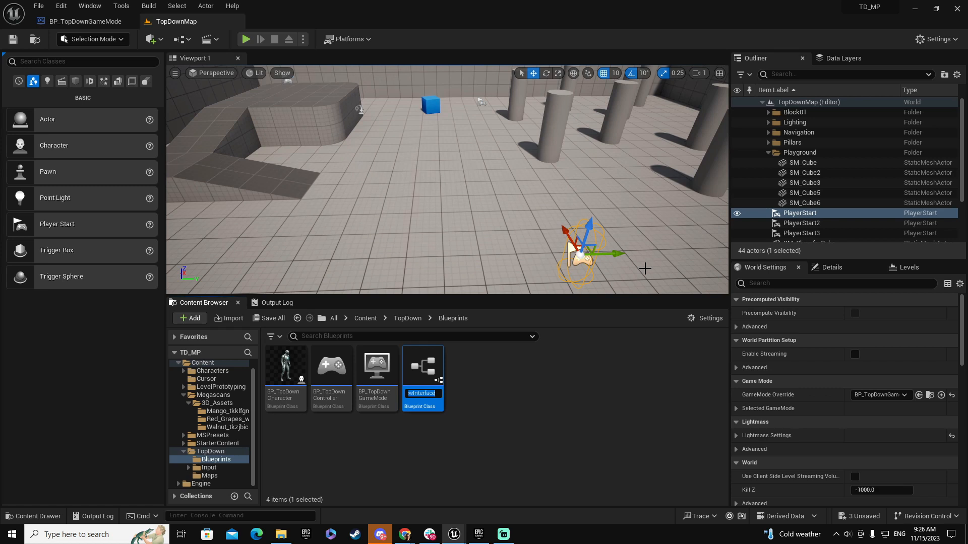
pyautogui.write('BPI_')
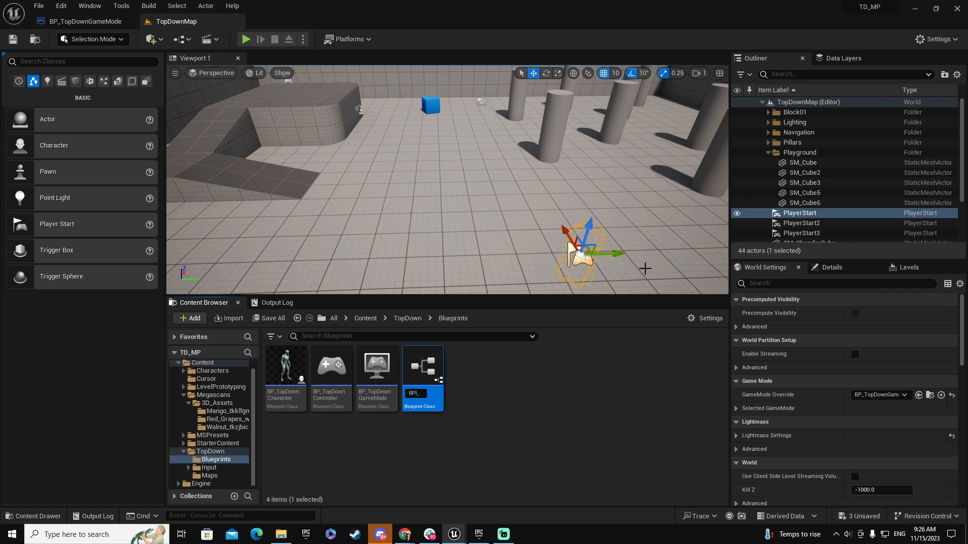
pyautogui.write('PointsAdder')
pyautogui.press('Return')
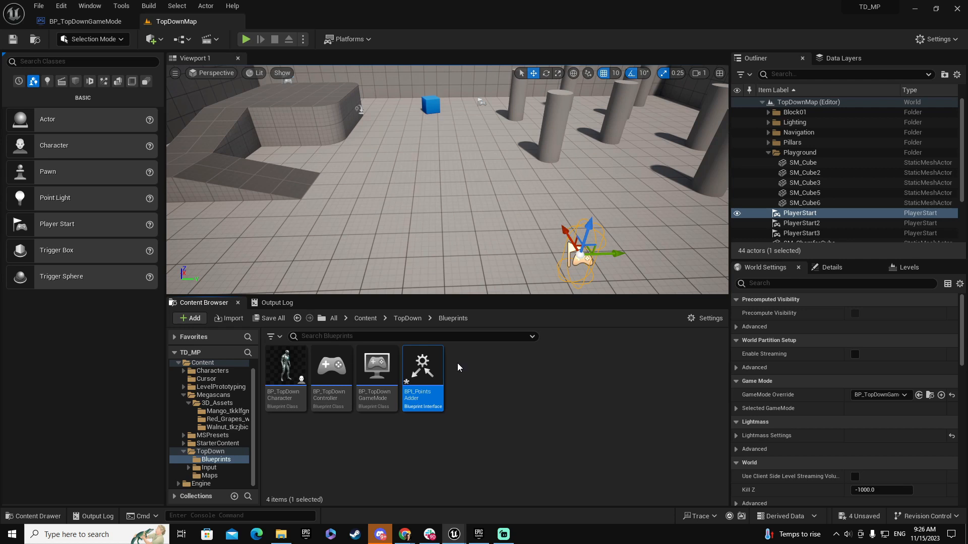
# Open the BPI_PointsAdder interface and dock its editor beside the other open asset tabs.
pyautogui.doubleClick(426, 368)
pyautogui.moveTo(345, 78); pyautogui.dragTo(437, 117)
pyautogui.moveTo(242, 134); pyautogui.dragTo(302, 25)
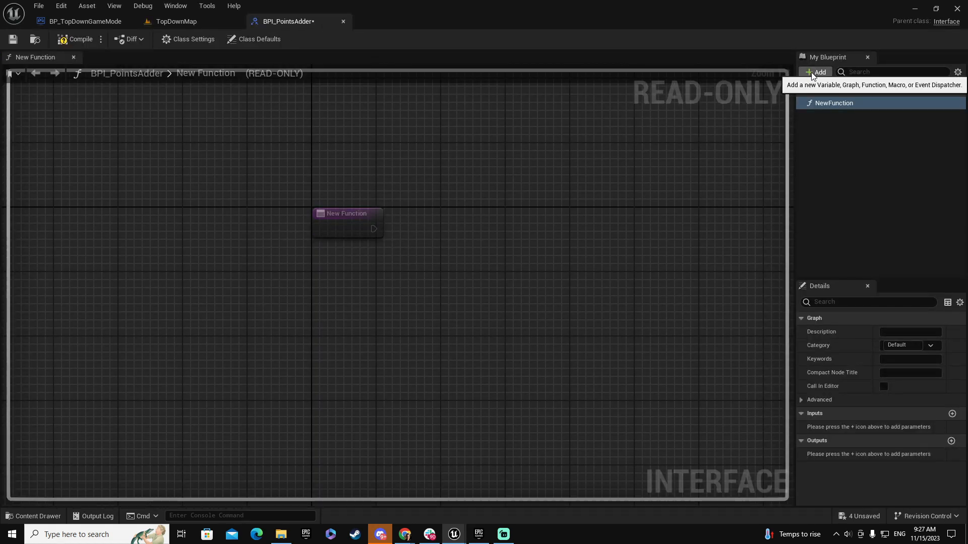
# Add an Integer input named Value to the interface's function, and compile and save the interface.
pyautogui.click(951, 414)
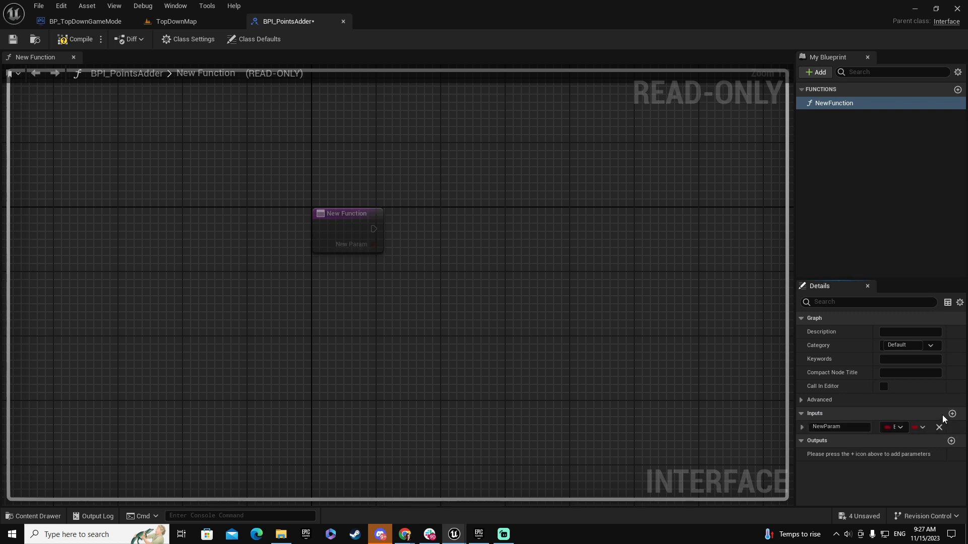
pyautogui.click(848, 427)
pyautogui.hotkey('ctrl', 'a')
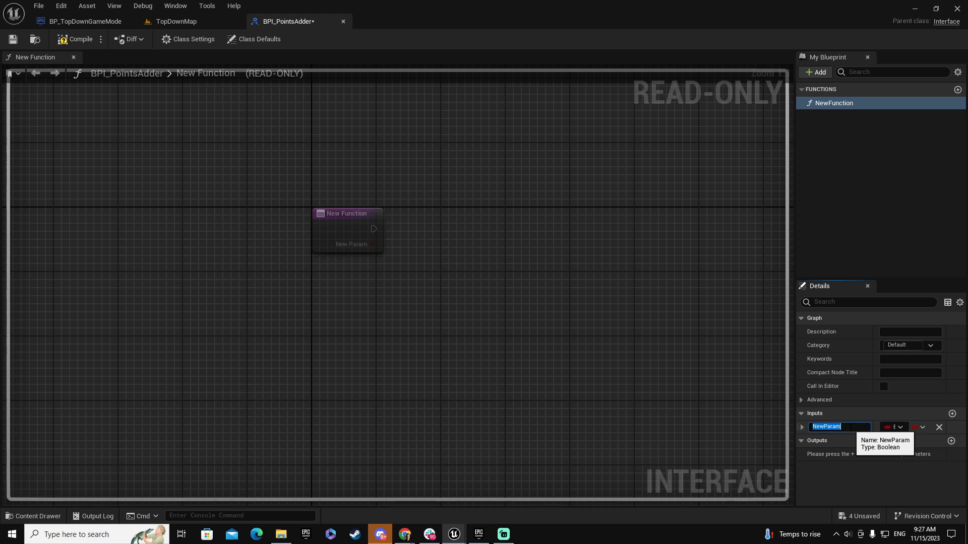
pyautogui.write('Value')
pyautogui.press('Return')
pyautogui.click(900, 428)
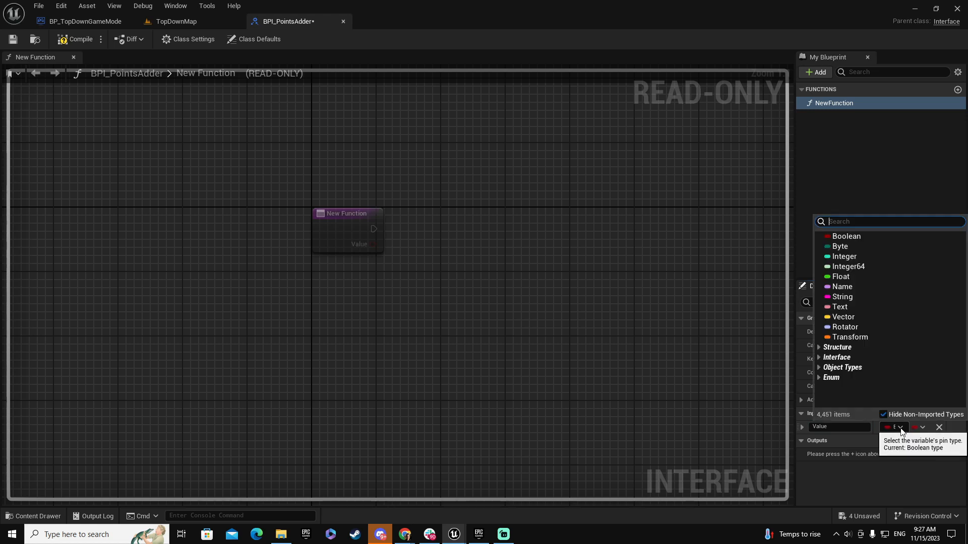
pyautogui.write('int')
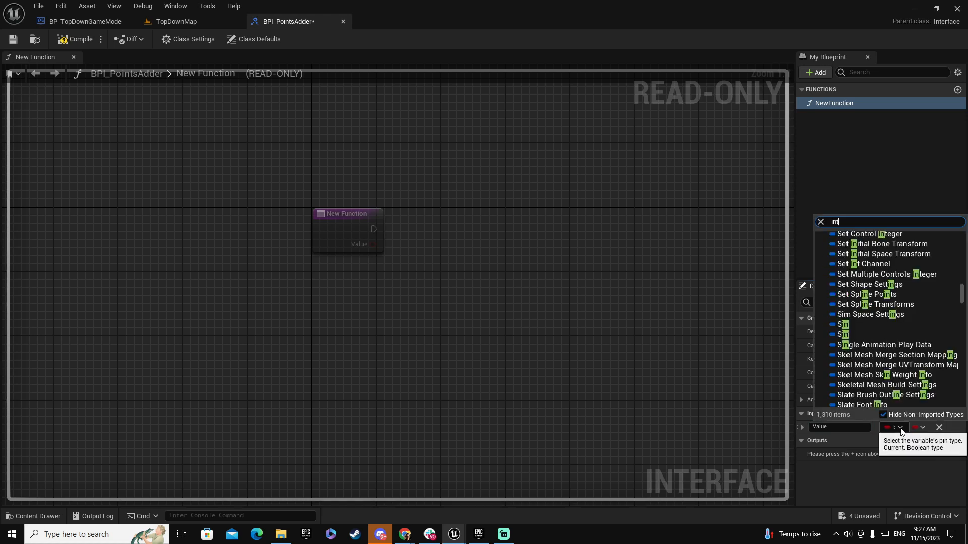
pyautogui.write('e')
pyautogui.click(847, 238)
pyautogui.click(82, 39)
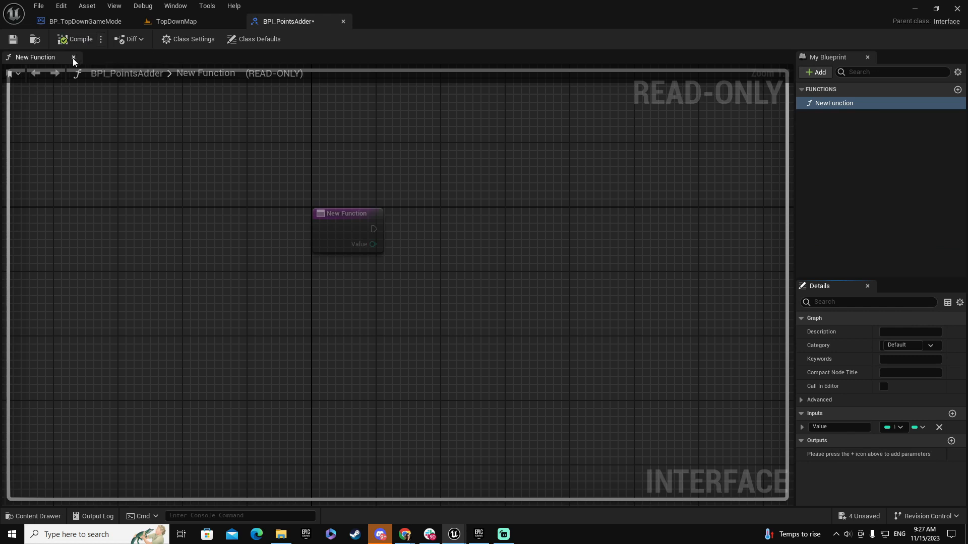
pyautogui.click(14, 39)
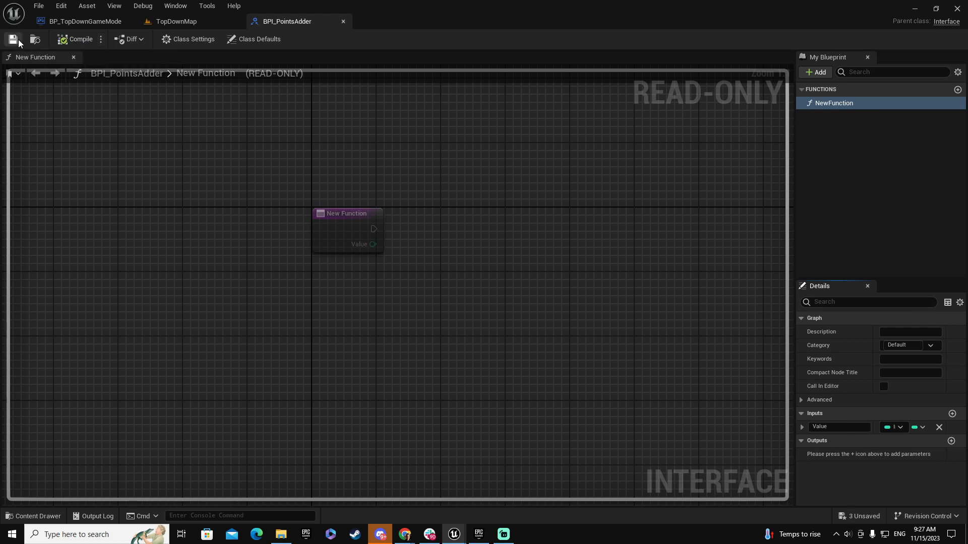
# Return to TopDownMap and place its tab ahead of BP_TopDownGameMode.
pyautogui.click(88, 22)
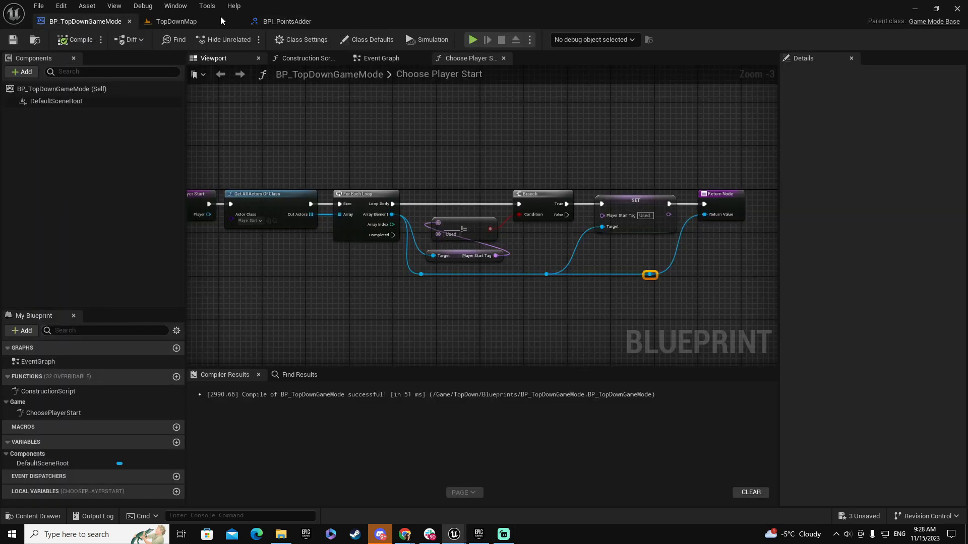
pyautogui.click(193, 23)
pyautogui.moveTo(193, 22); pyautogui.dragTo(76, 22)
# Create a Blueprint Class with StaticMeshActor as its parent in the TopDown Blueprints folder.
pyautogui.click(518, 444)
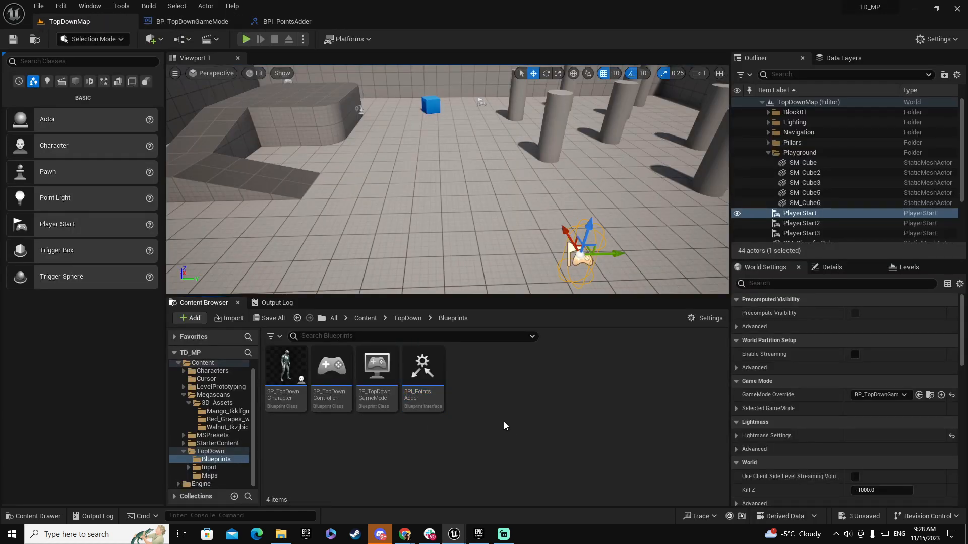
pyautogui.rightClick(502, 393)
pyautogui.moveTo(535, 223)
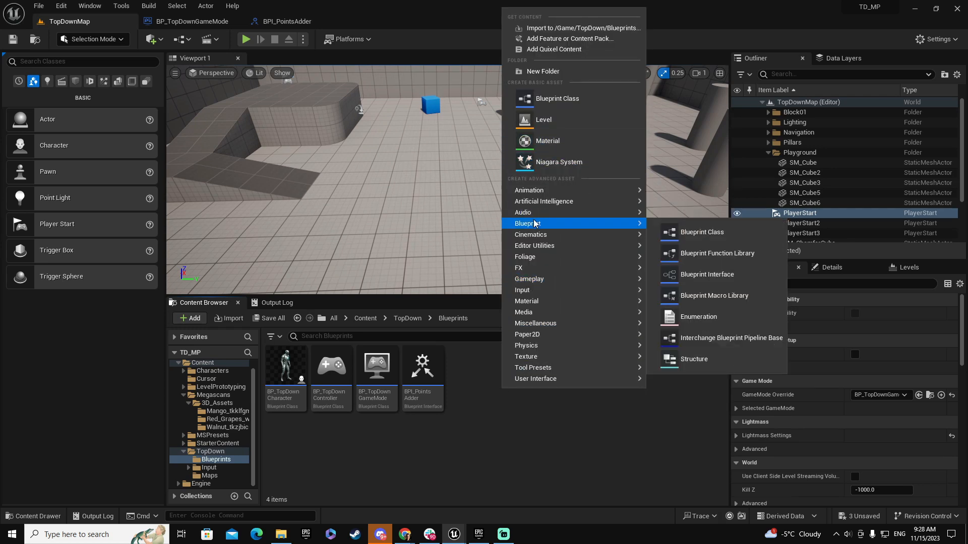
pyautogui.click(689, 233)
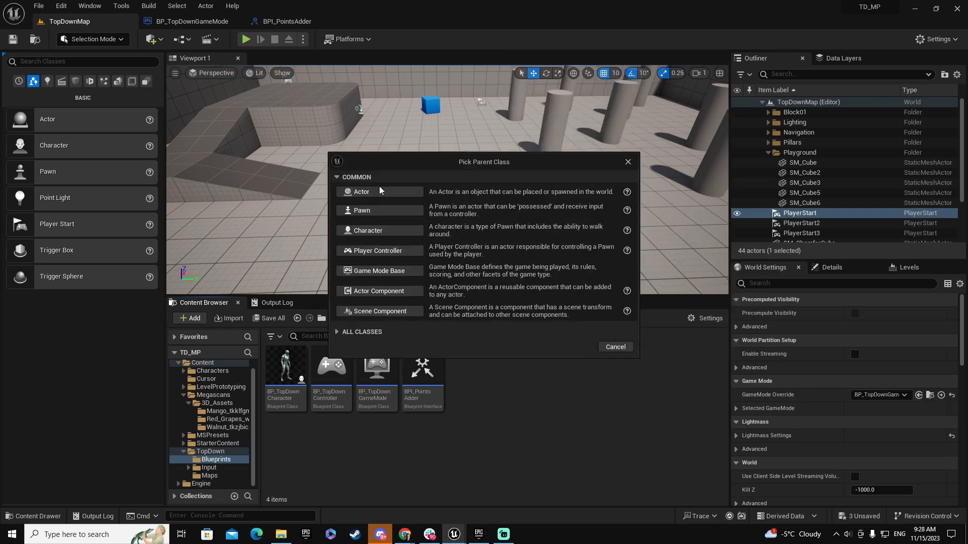
pyautogui.click(375, 332)
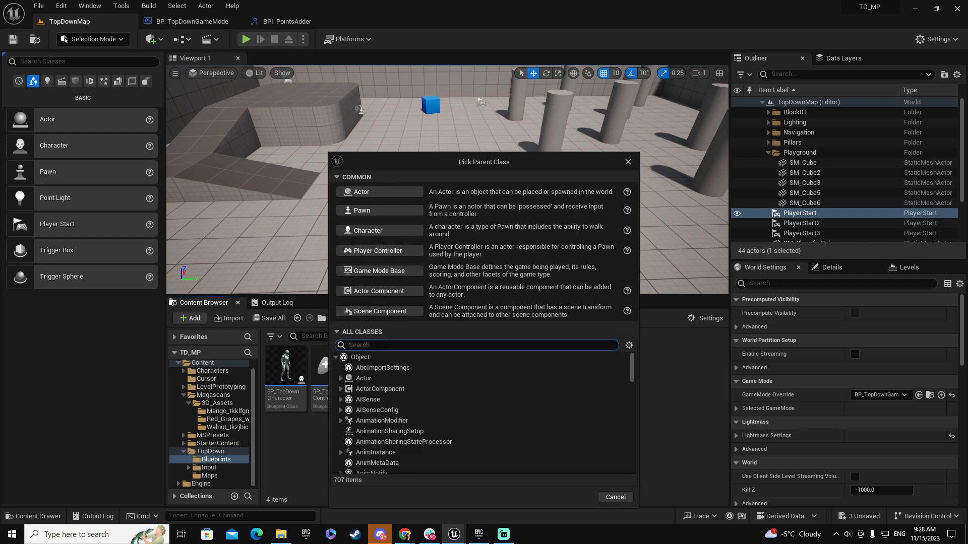
pyautogui.write('static')
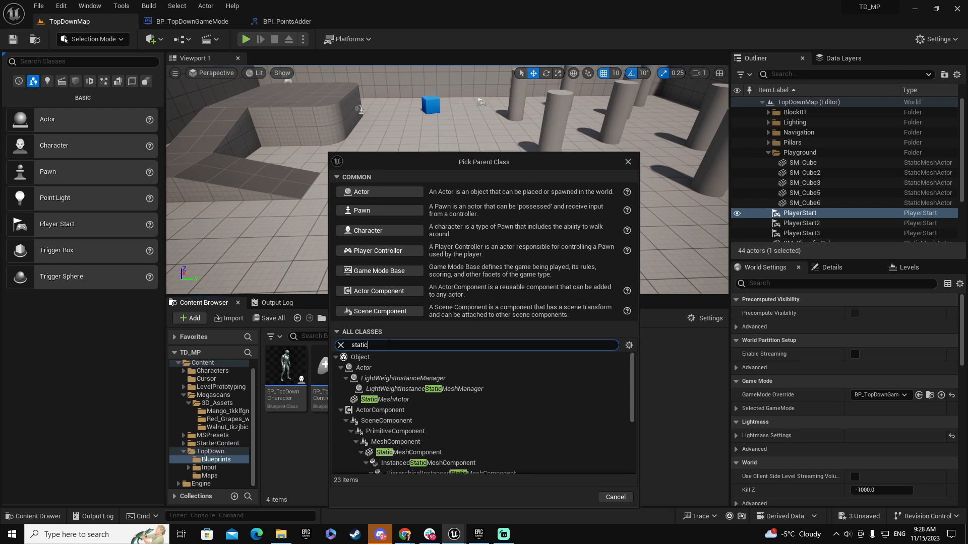
pyautogui.click(385, 399)
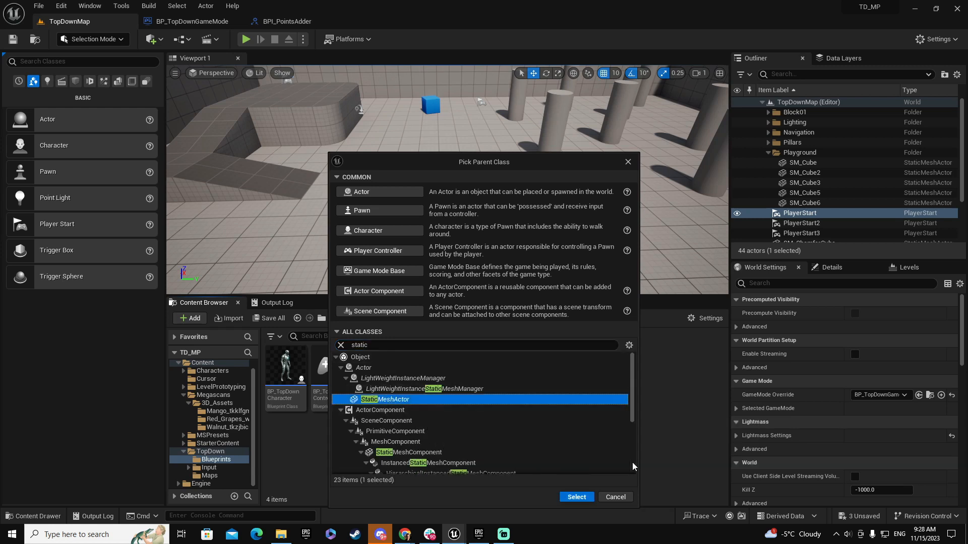
pyautogui.click(576, 498)
# Name the new blueprint class BP_BasePickup and open it for editing.
pyautogui.write('B')
pyautogui.write('P')
pyautogui.write('_BaseP')
pyautogui.write('ick')
pyautogui.write('up')
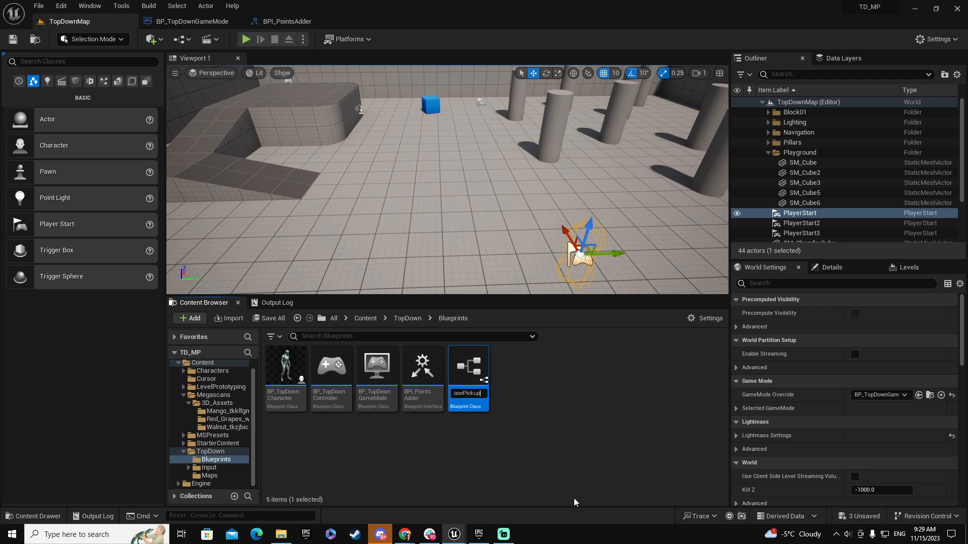
pyautogui.press('Return')
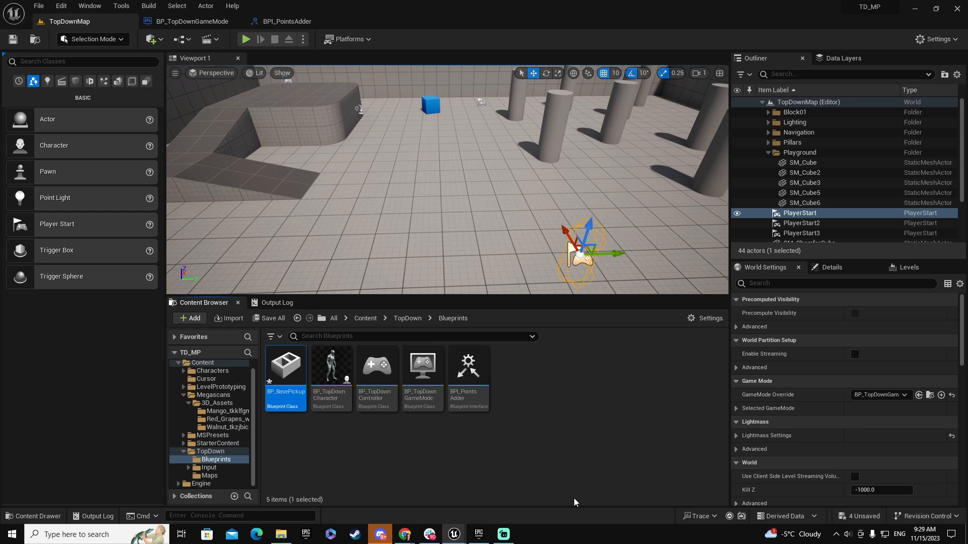
pyautogui.doubleClick(285, 368)
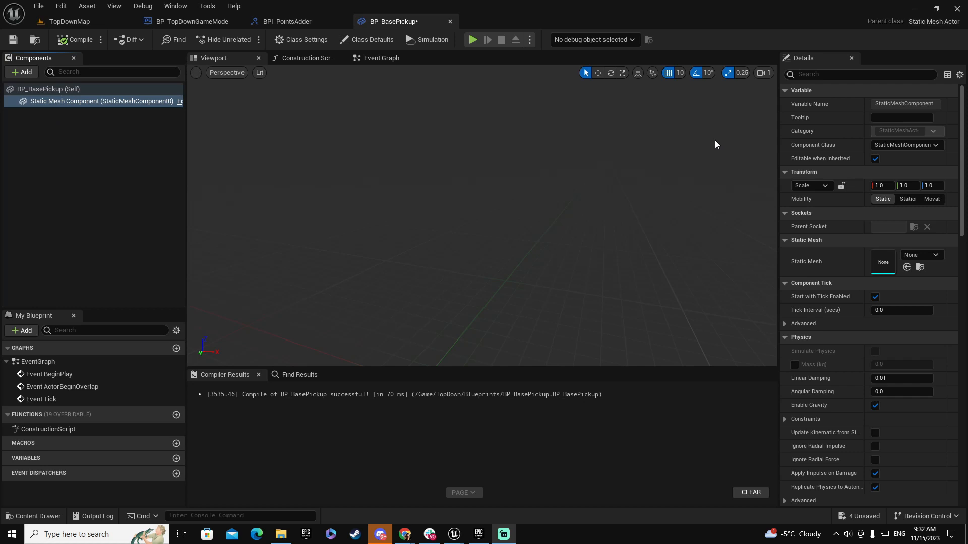
# Assign the Cylinder mesh to BP_BasePickup's static mesh component and enable Simulate Physics on it.
pyautogui.click(937, 257)
pyautogui.moveTo(959, 370)
pyautogui.mouseDown()
pyautogui.moveTo(959, 378)
pyautogui.moveTo(943, 362)
pyautogui.mouseUp()
pyautogui.click(874, 326)
pyautogui.write('cyl')
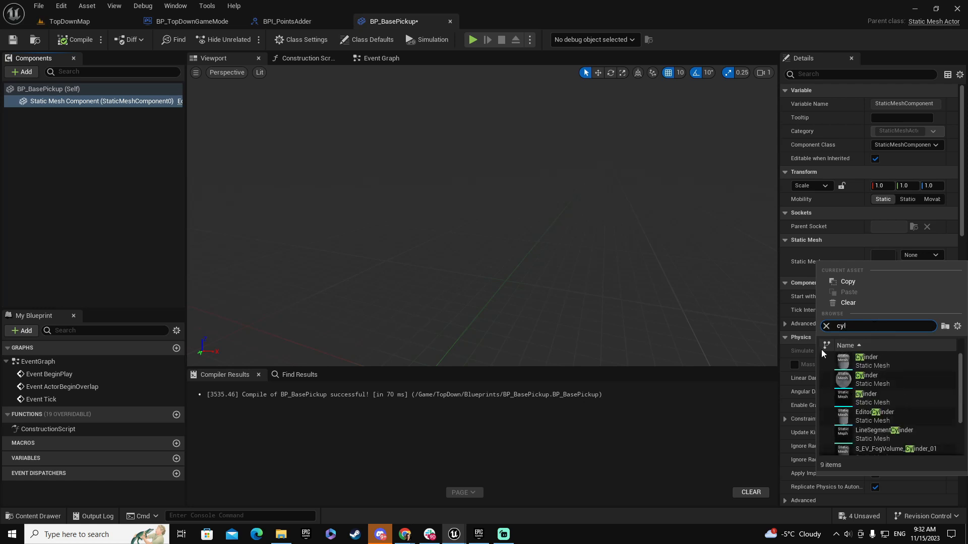
pyautogui.click(868, 361)
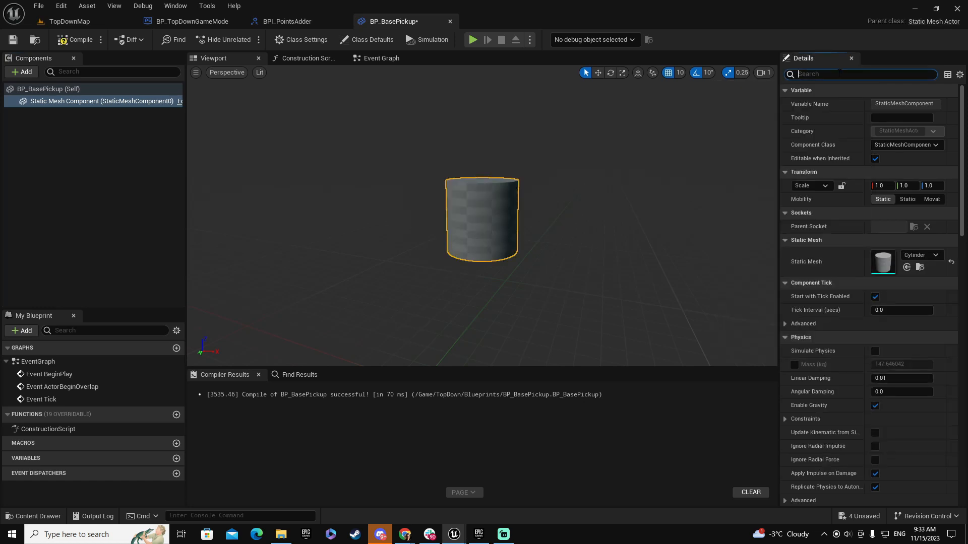
pyautogui.write('physics')
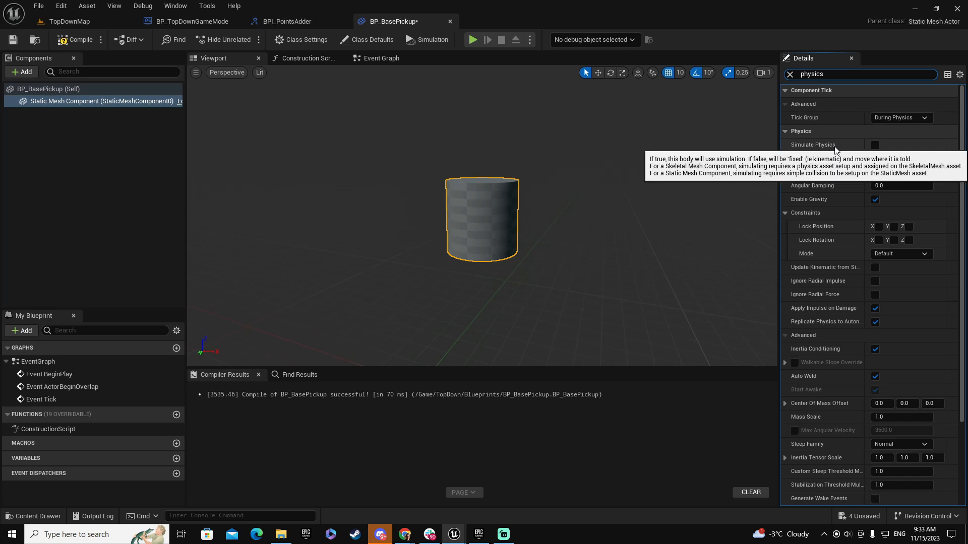
pyautogui.click(875, 145)
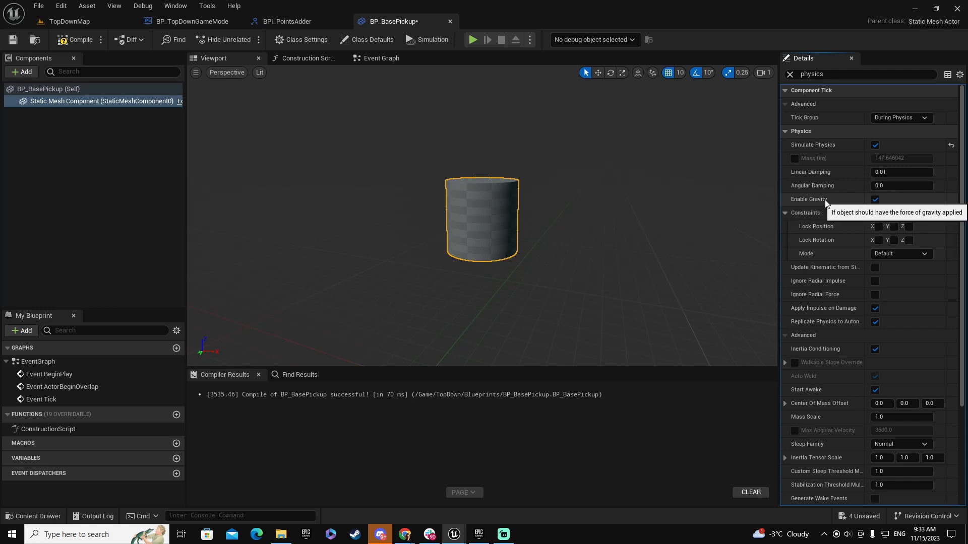
# Add a Sphere Collision component named Trigger to BP_BasePickup.
pyautogui.click(47, 89)
pyautogui.click(25, 74)
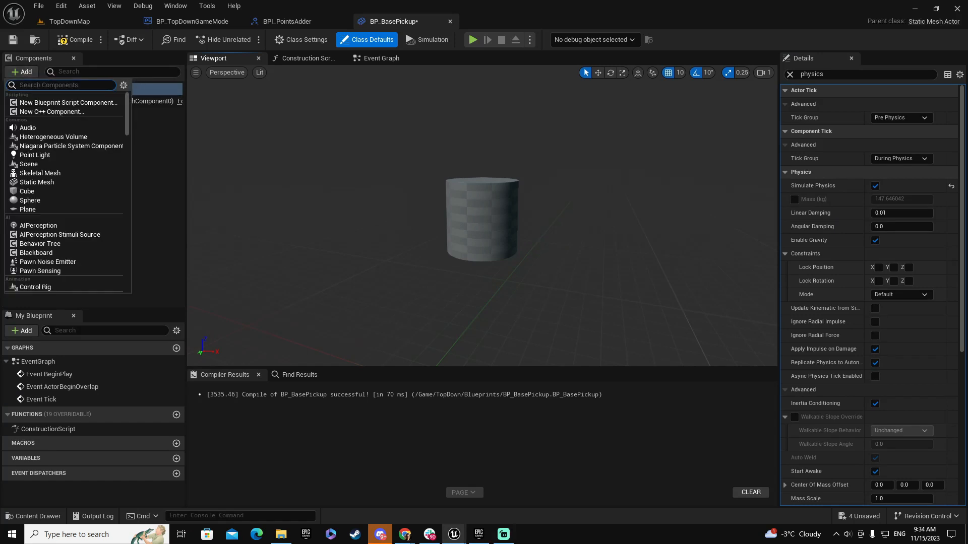
pyautogui.write('collisio')
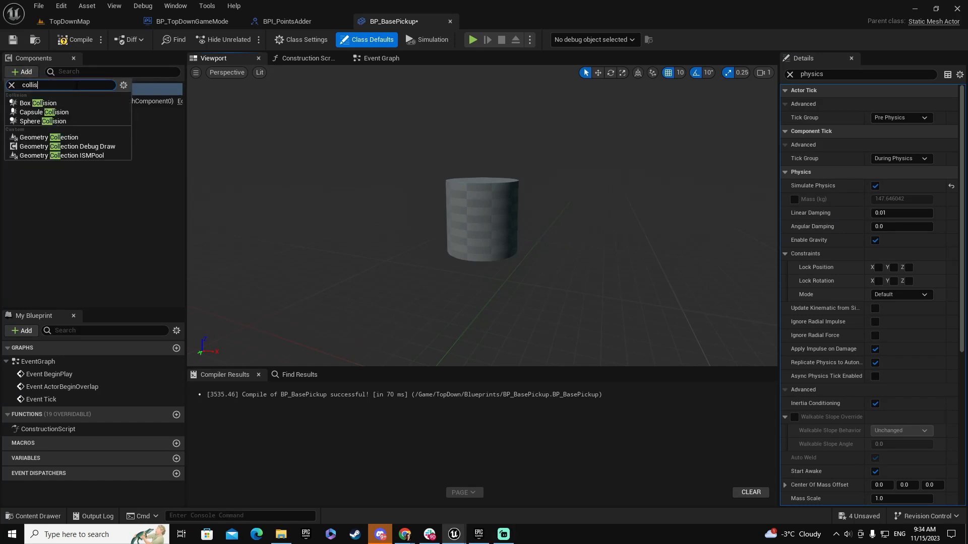
pyautogui.click(43, 121)
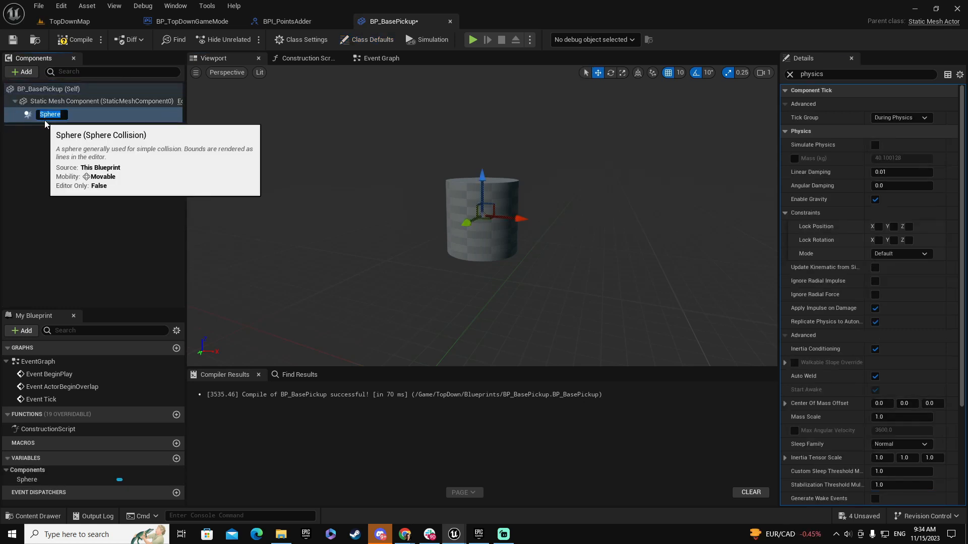
pyautogui.write('T')
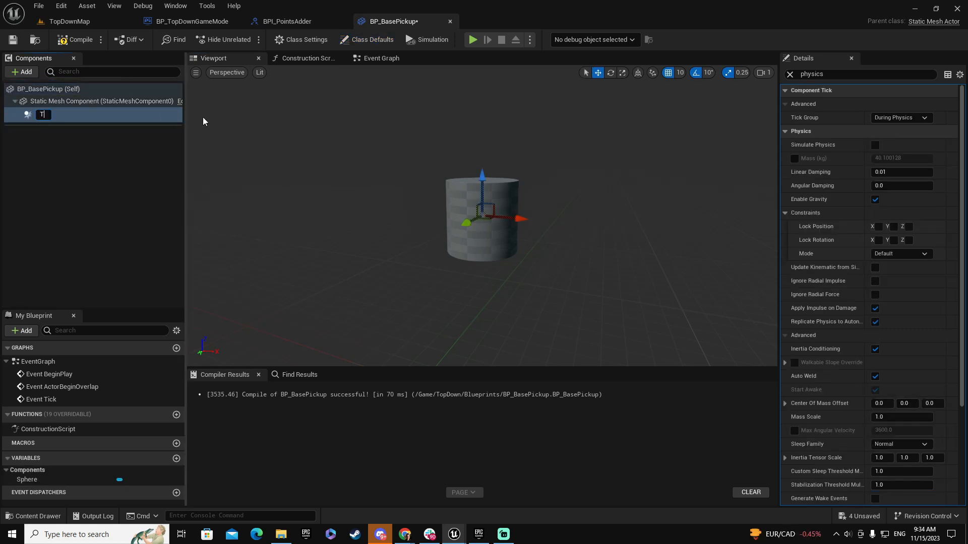
pyautogui.write('rigger')
pyautogui.press('Return')
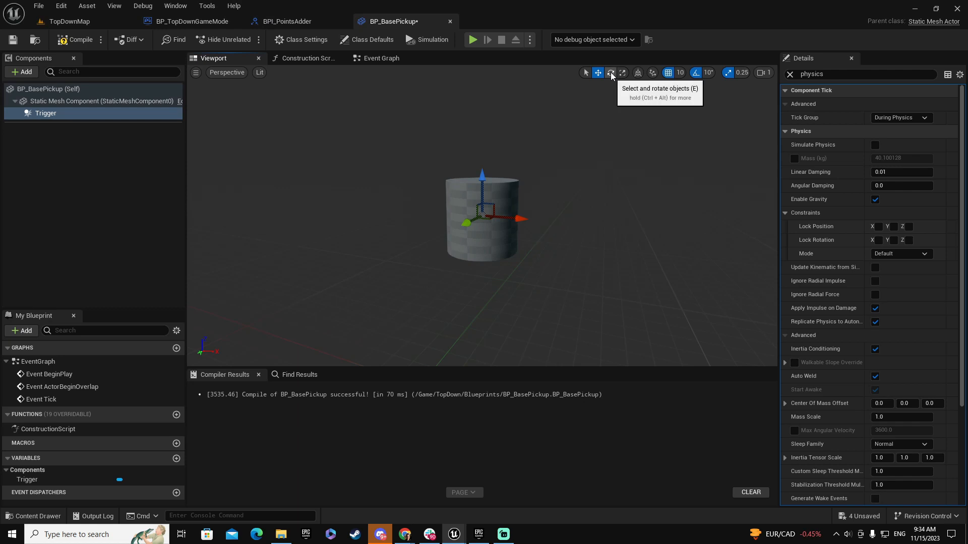
# Scale the Trigger sphere up until it encloses the cylinder, and look up its Generate Overlap Events setting.
pyautogui.click(623, 73)
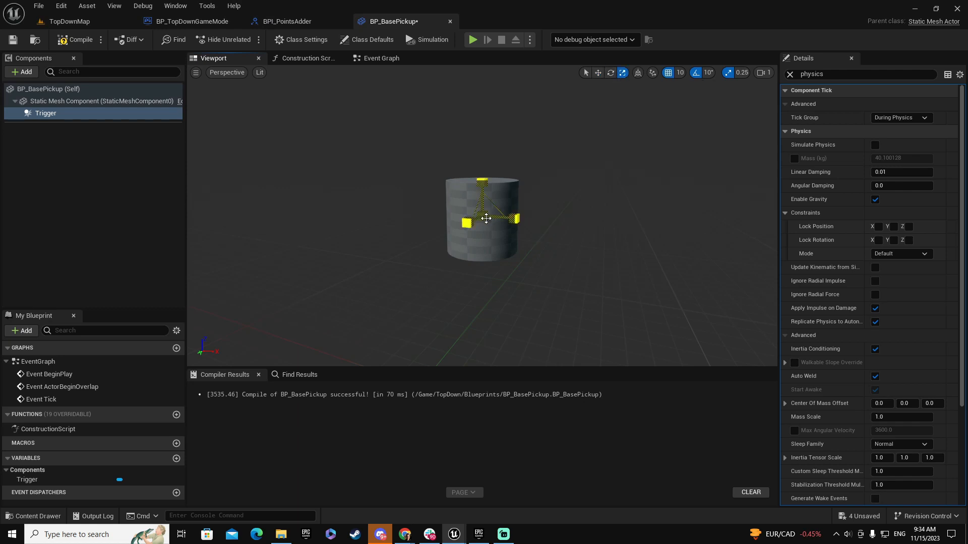
pyautogui.moveTo(482, 216); pyautogui.dragTo(574, 190)
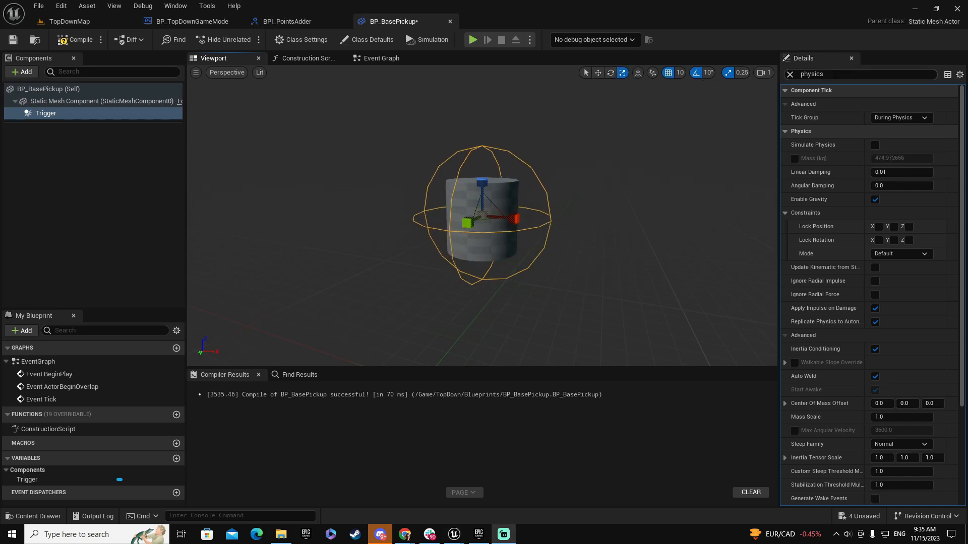
pyautogui.click(834, 74)
pyautogui.write('generate')
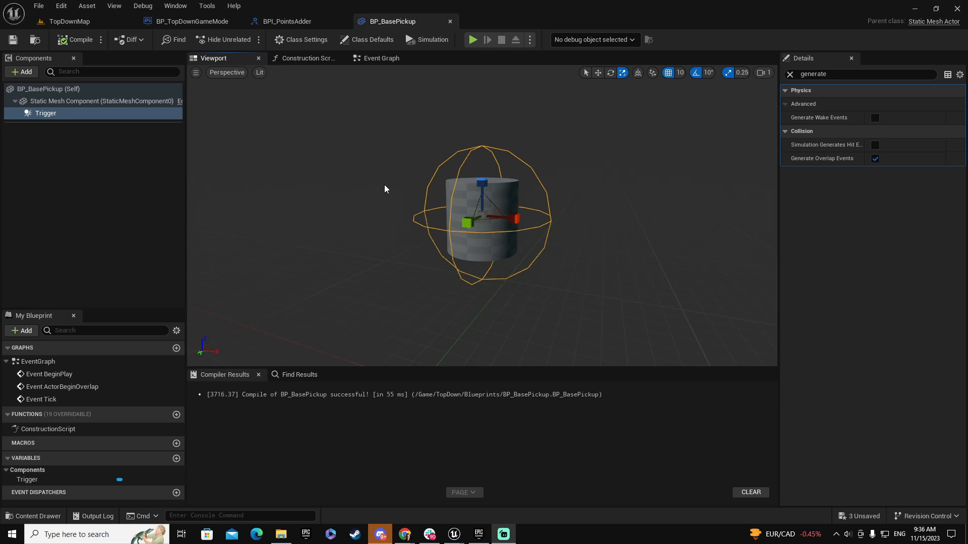
# Add an Integer variable named Points to BP_BasePickup and make it public and instance editable.
pyautogui.click(377, 59)
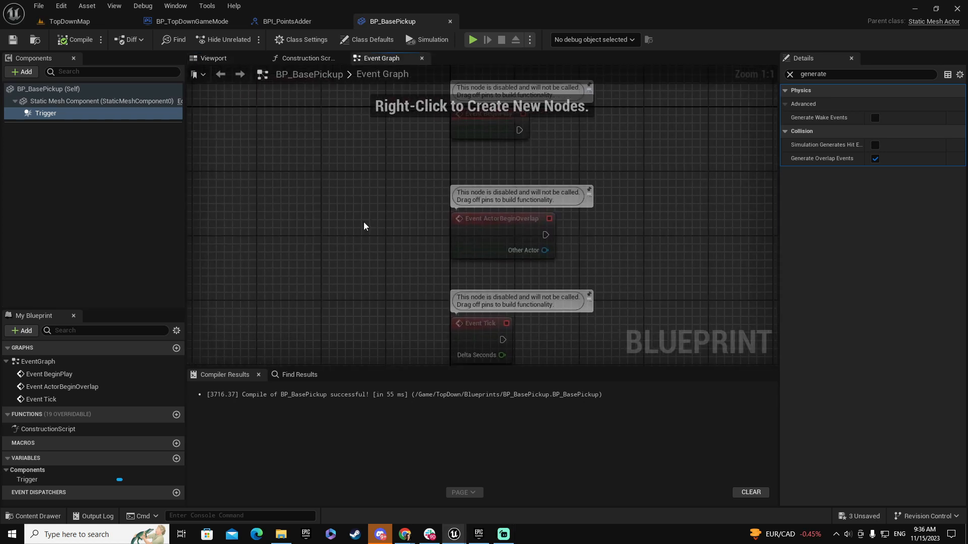
pyautogui.click(13, 335)
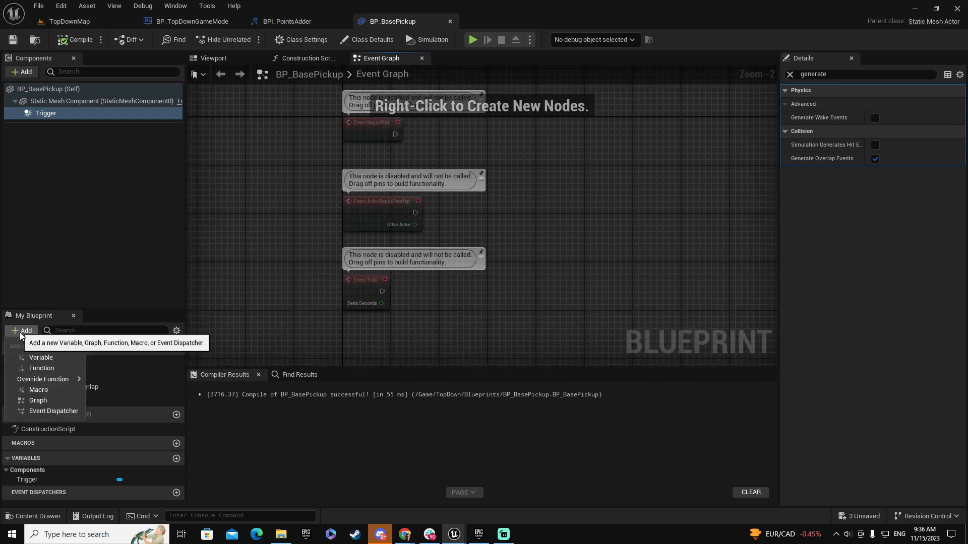
pyautogui.click(40, 357)
pyautogui.write('Points')
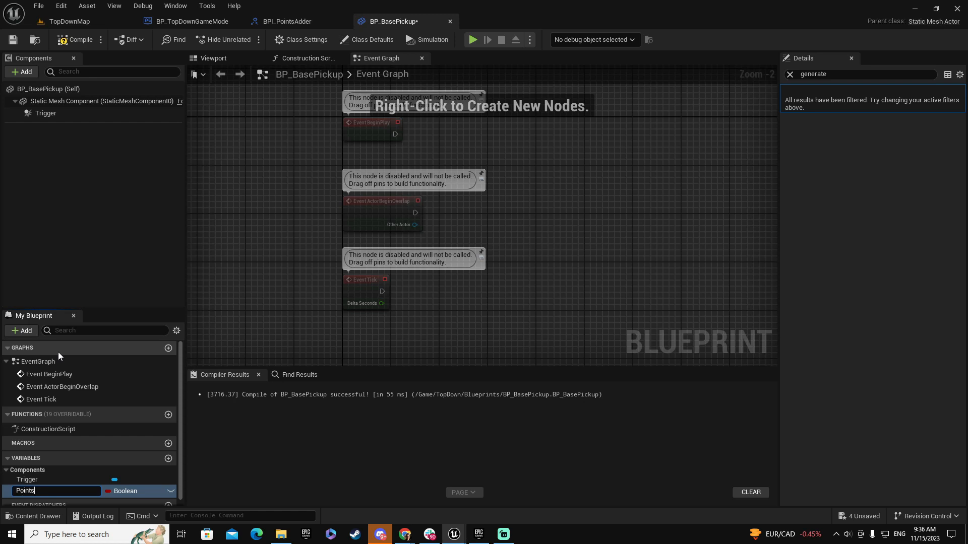
pyautogui.press('Return')
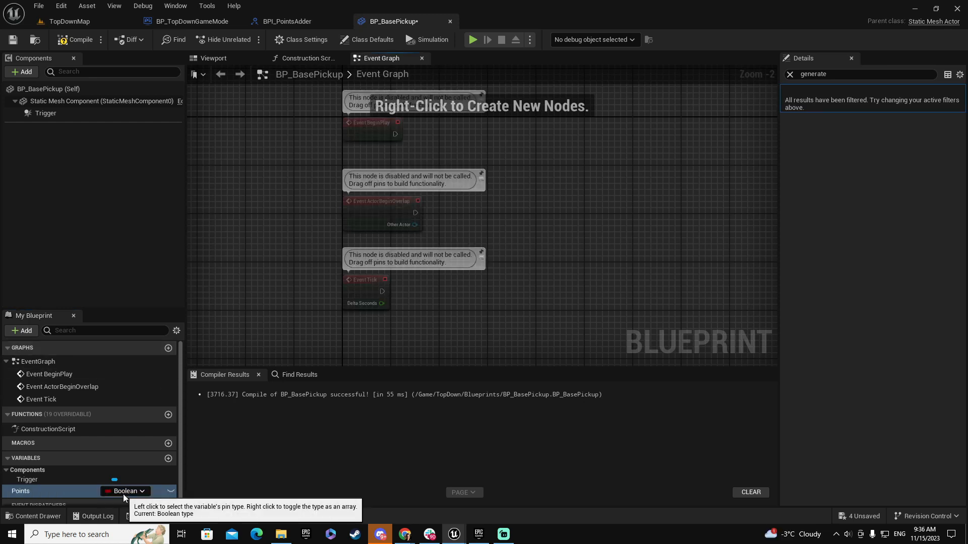
pyautogui.click(140, 492)
pyautogui.write('inte')
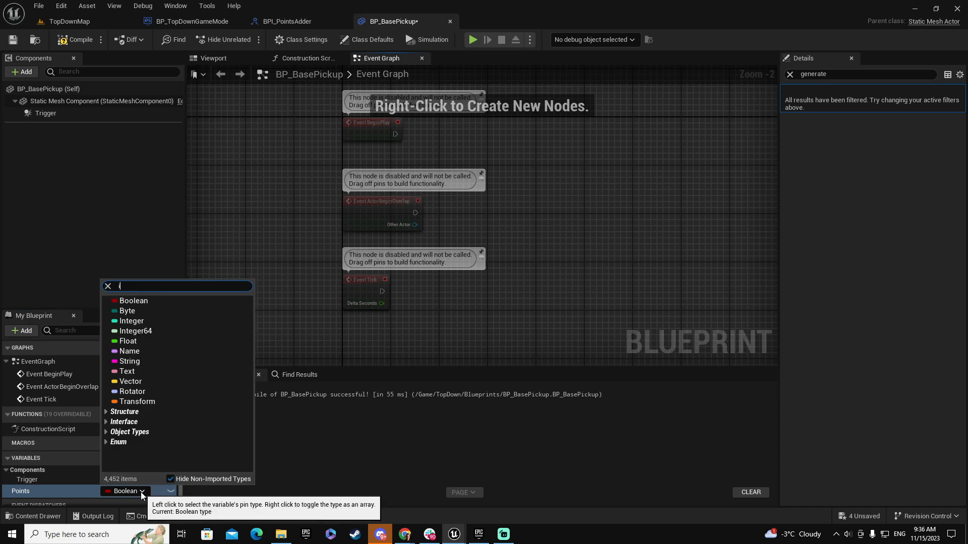
pyautogui.click(144, 301)
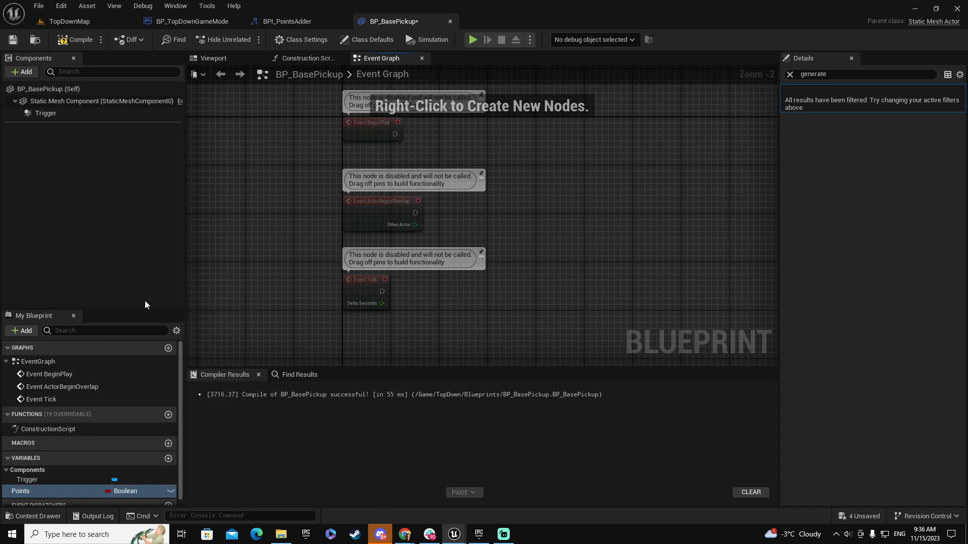
pyautogui.click(170, 492)
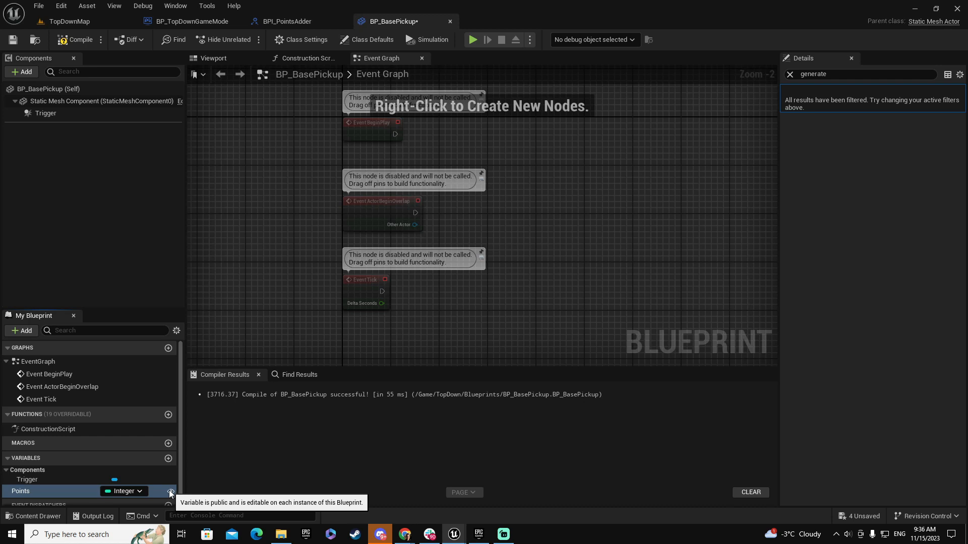
# Compile the blueprint, set the default value of Points to 1, and compile and save again.
pyautogui.click(80, 38)
pyautogui.click(37, 488)
pyautogui.click(890, 336)
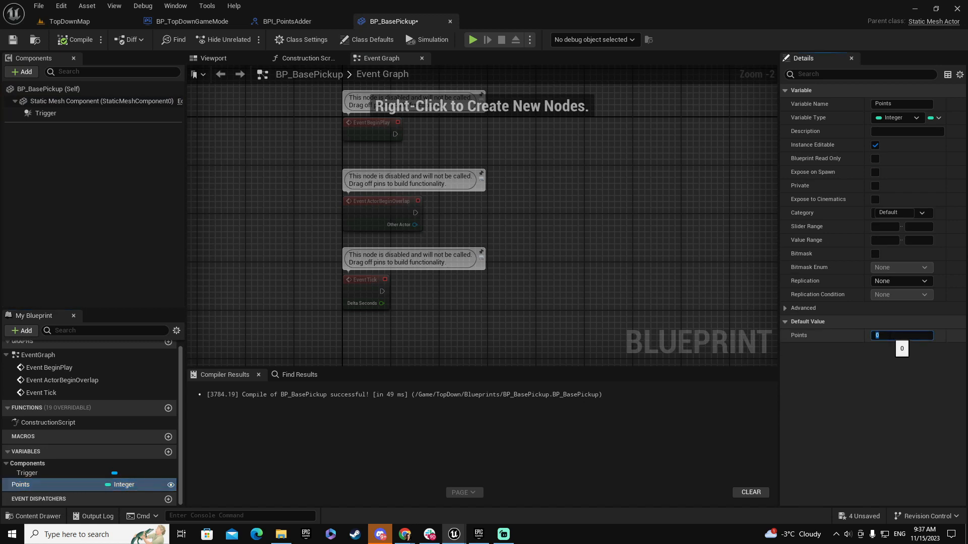
pyautogui.press('Tab')
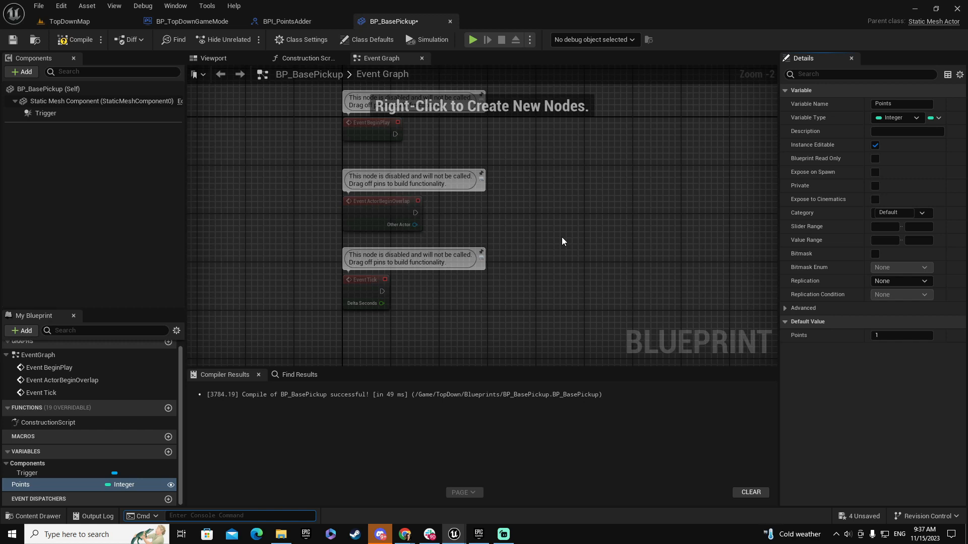
pyautogui.click(80, 39)
pyautogui.click(13, 39)
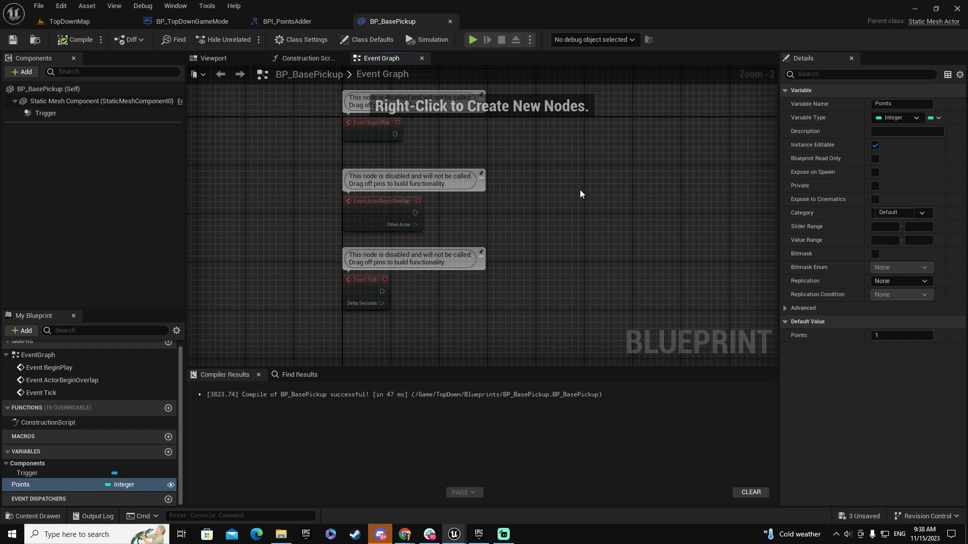
# Delete the BeginPlay and Tick event nodes from BP_BasePickup's event graph.
pyautogui.moveTo(570, 212); pyautogui.dragTo(534, 209, button='right')
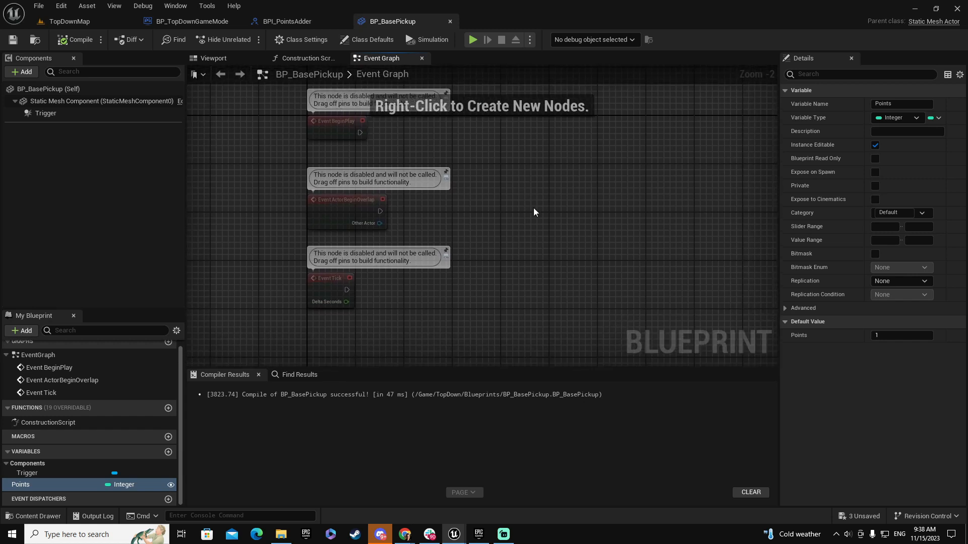
pyautogui.click(328, 127)
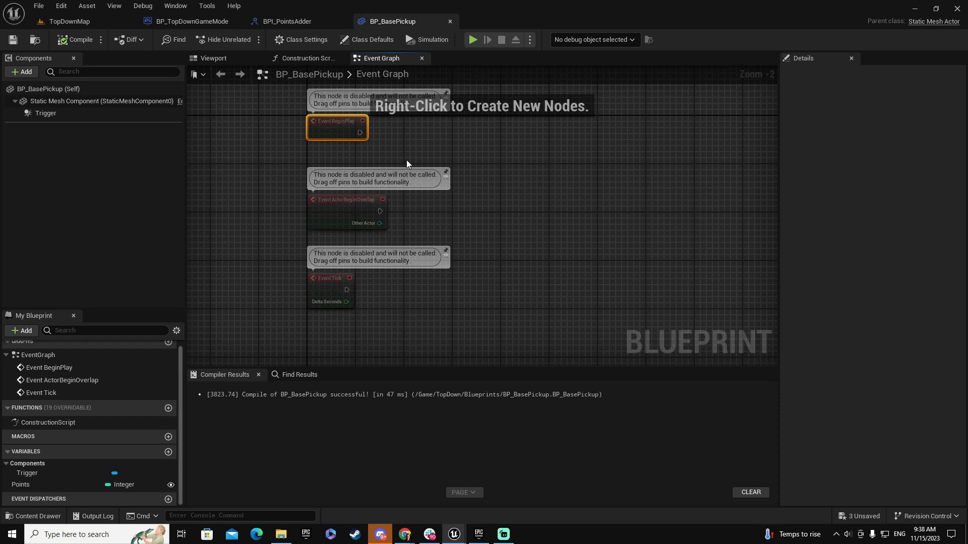
pyautogui.press('Delete')
pyautogui.click(331, 283)
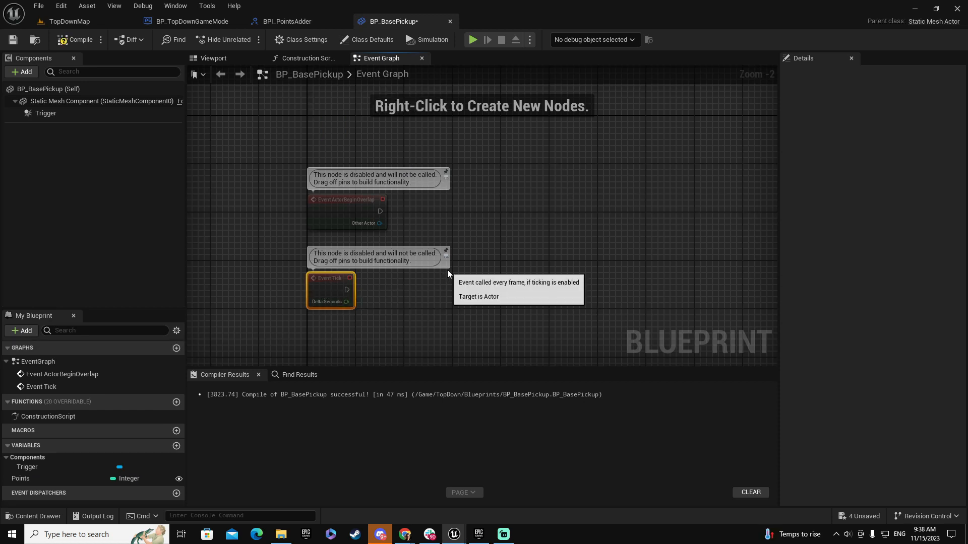
pyautogui.press('Delete')
pyautogui.moveTo(447, 272); pyautogui.dragTo(396, 253, button='right')
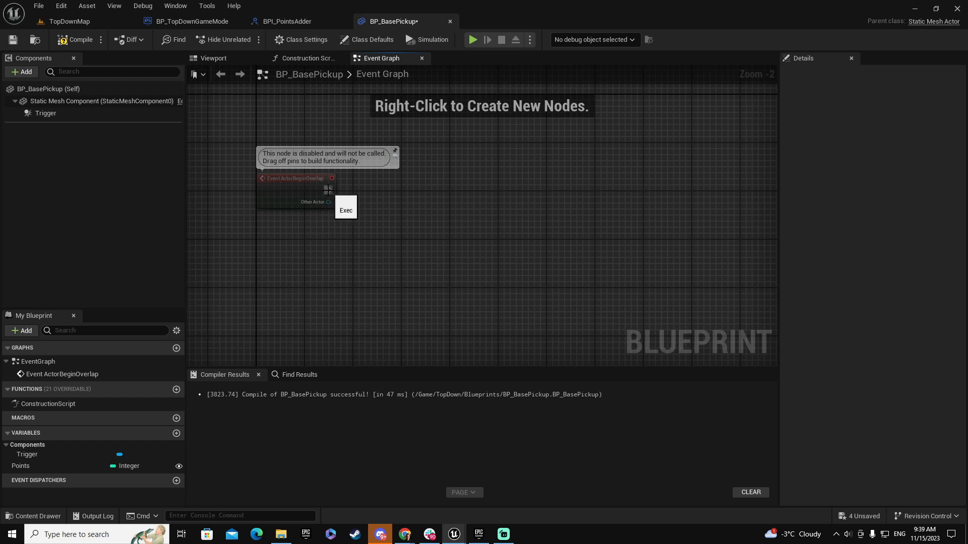
# Add a Cast To Character node after Event ActorBeginOverlap and wire Other Actor into its Object input.
pyautogui.moveTo(329, 189); pyautogui.dragTo(383, 189)
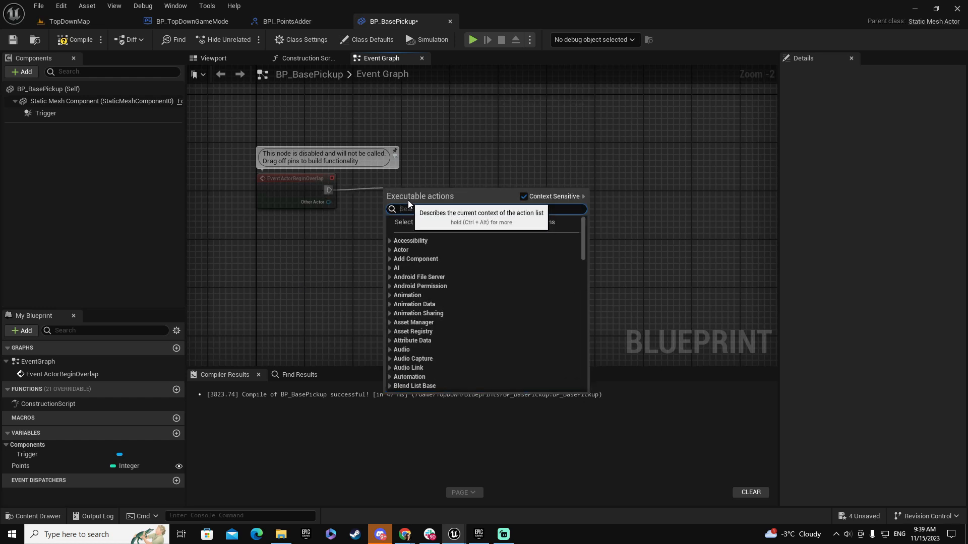
pyautogui.write('cast')
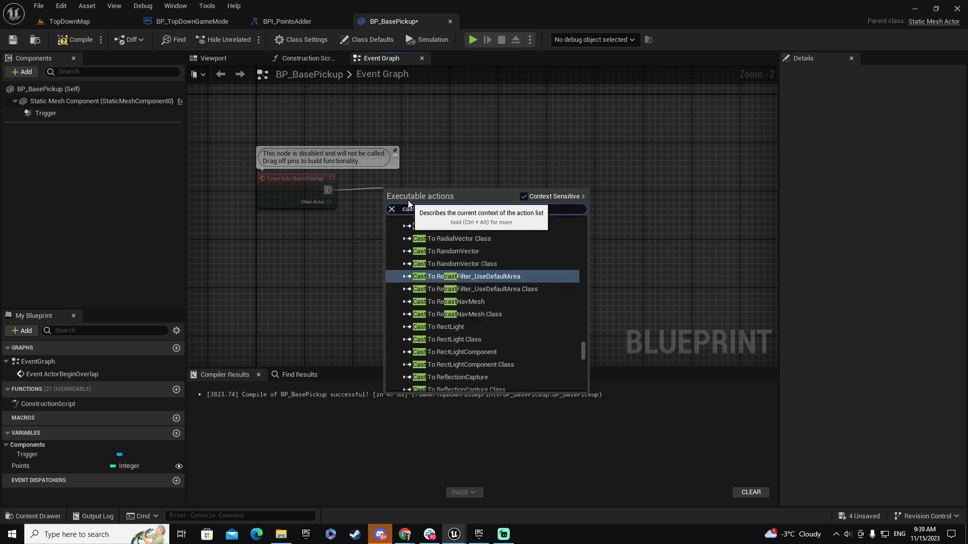
pyautogui.write('character')
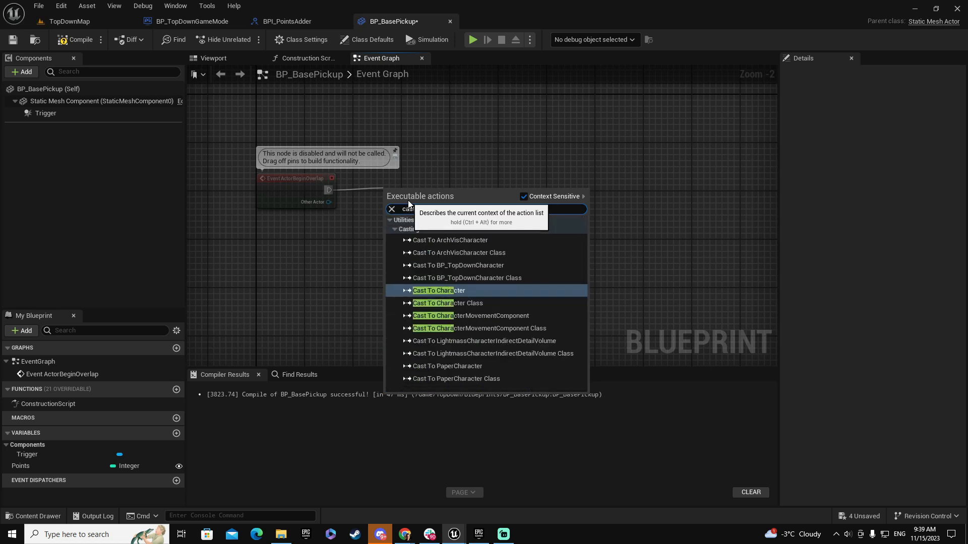
pyautogui.click(449, 291)
pyautogui.moveTo(440, 188); pyautogui.dragTo(443, 180)
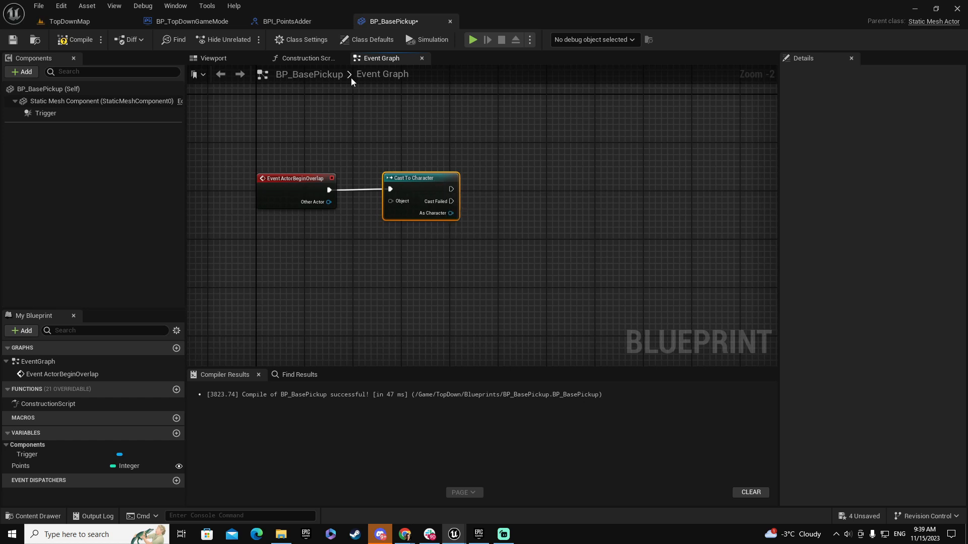
pyautogui.moveTo(328, 202); pyautogui.dragTo(389, 202)
pyautogui.click(462, 195)
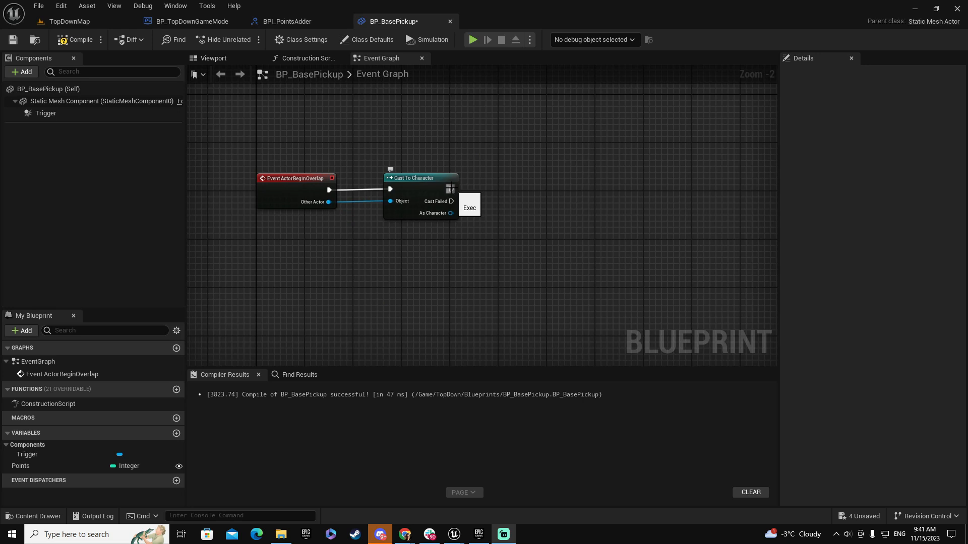
# Rename the function in BPI_PointsAdder to AddPoints, then compile and save the interface.
pyautogui.click(300, 21)
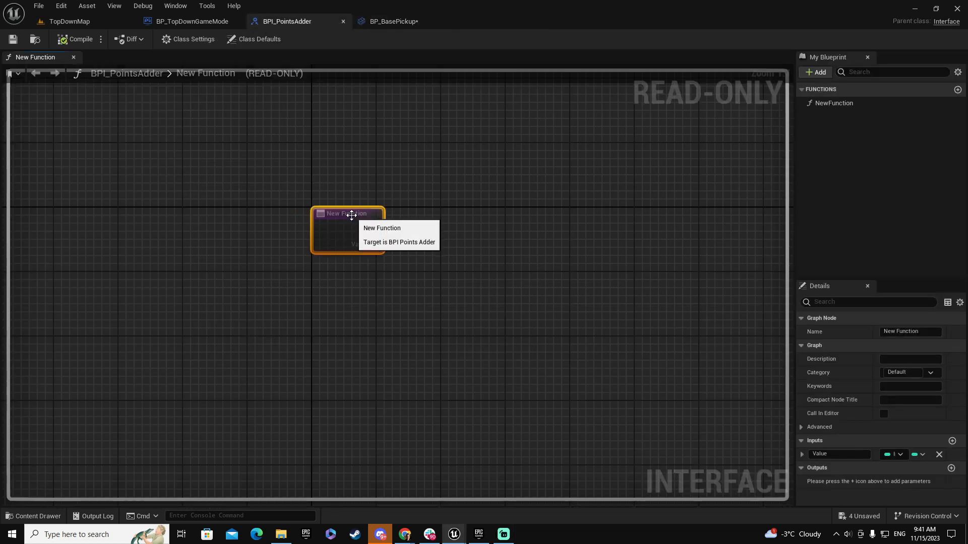
pyautogui.click(837, 104)
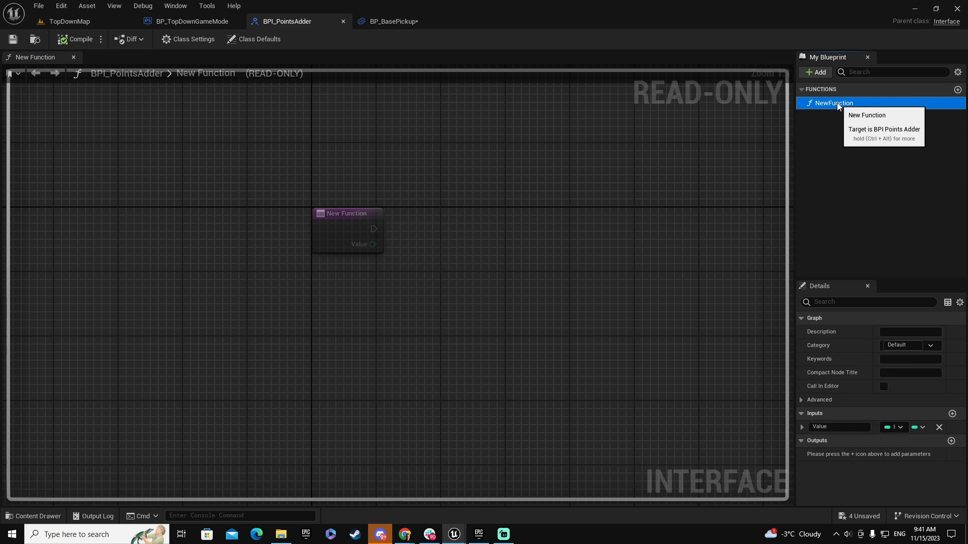
pyautogui.press('F2')
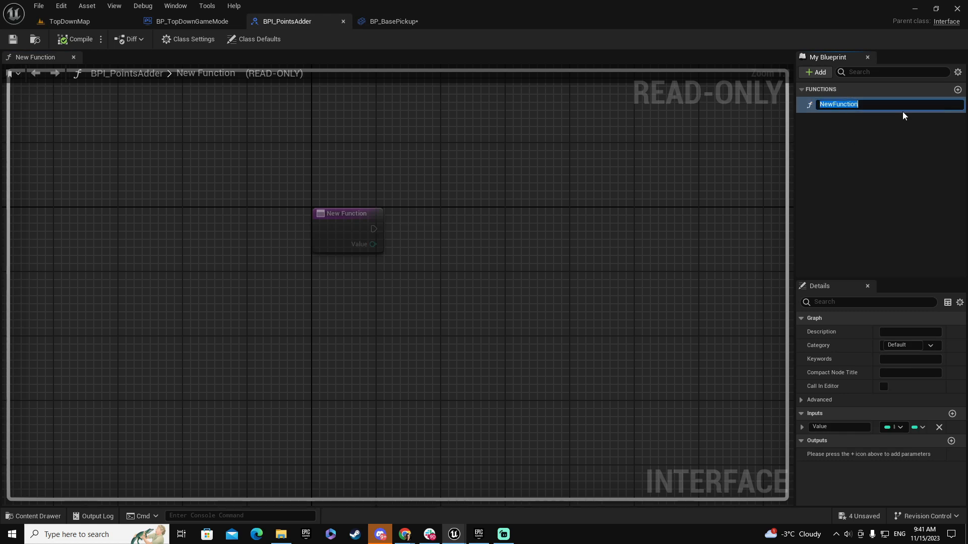
pyautogui.write('AddPoints')
pyautogui.press('Return')
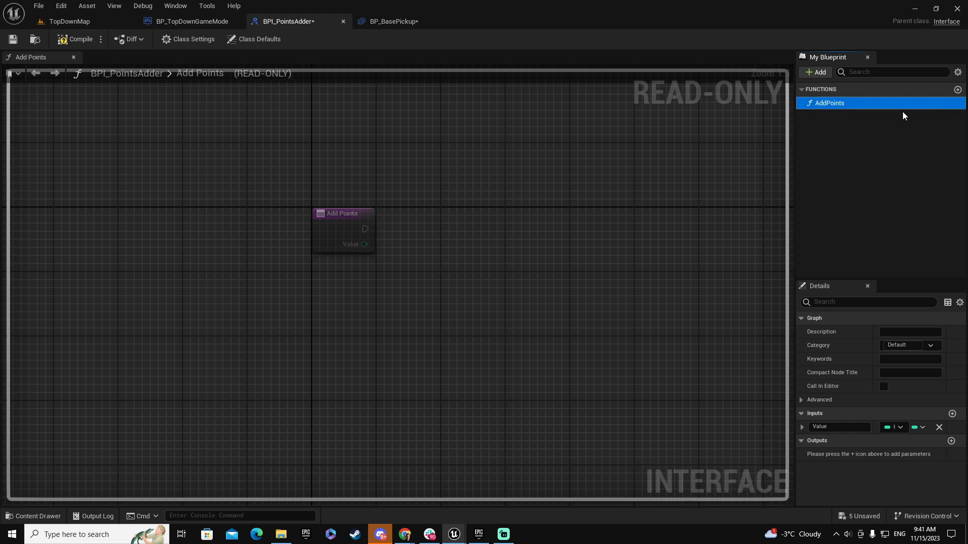
pyautogui.click(73, 39)
pyautogui.click(13, 39)
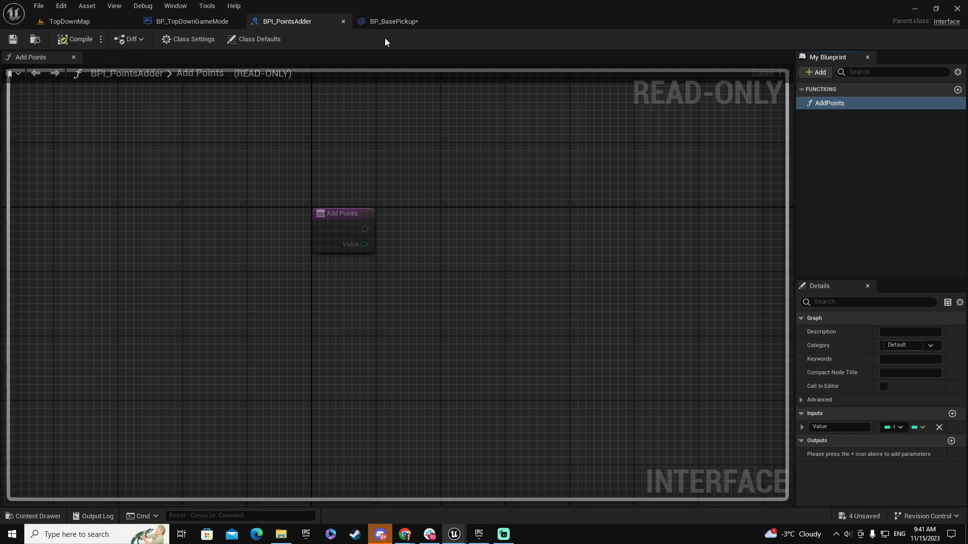
# In BP_BasePickup, call the Add Points message after the cast, with As Character as Target and the Points variable as Value.
pyautogui.click(401, 21)
pyautogui.moveTo(450, 189); pyautogui.dragTo(513, 190)
pyautogui.write('addpoint')
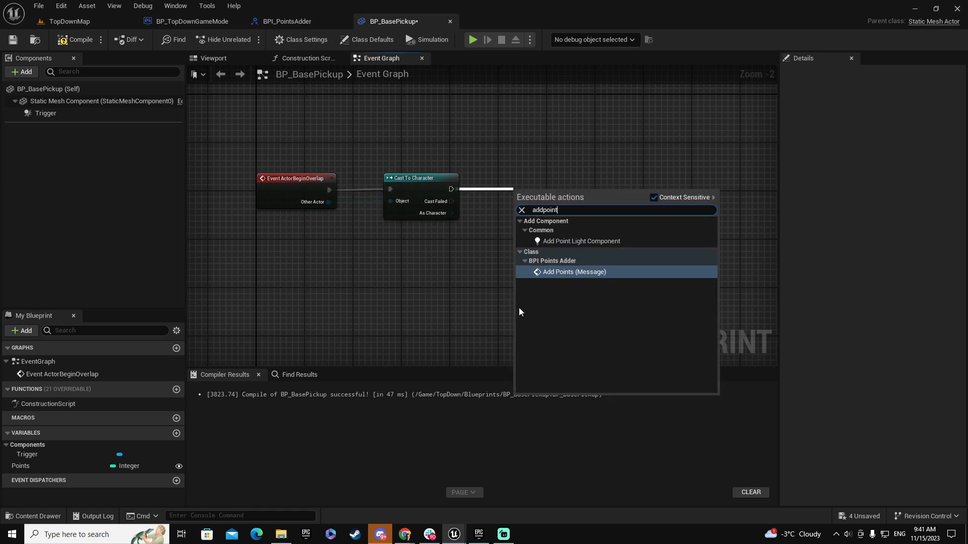
pyautogui.click(558, 272)
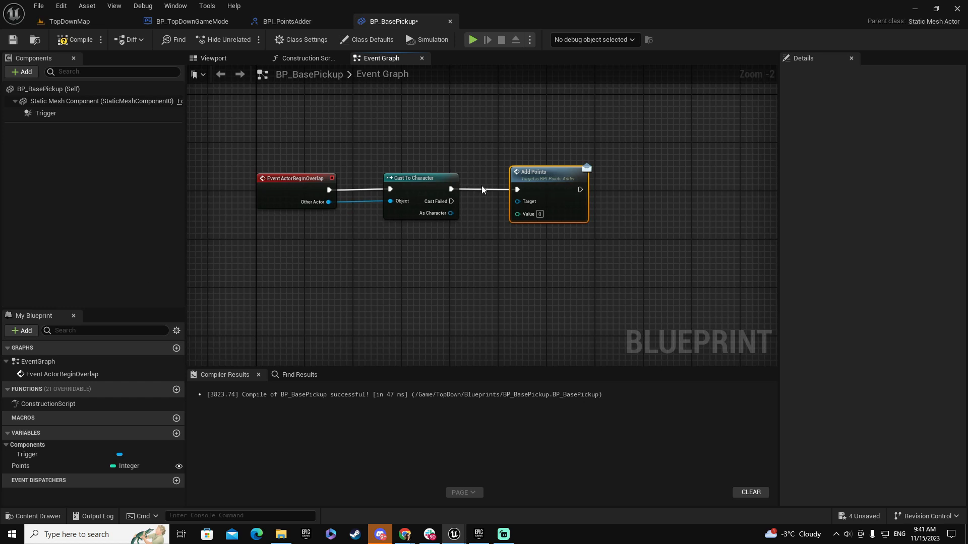
pyautogui.moveTo(450, 213); pyautogui.dragTo(516, 201)
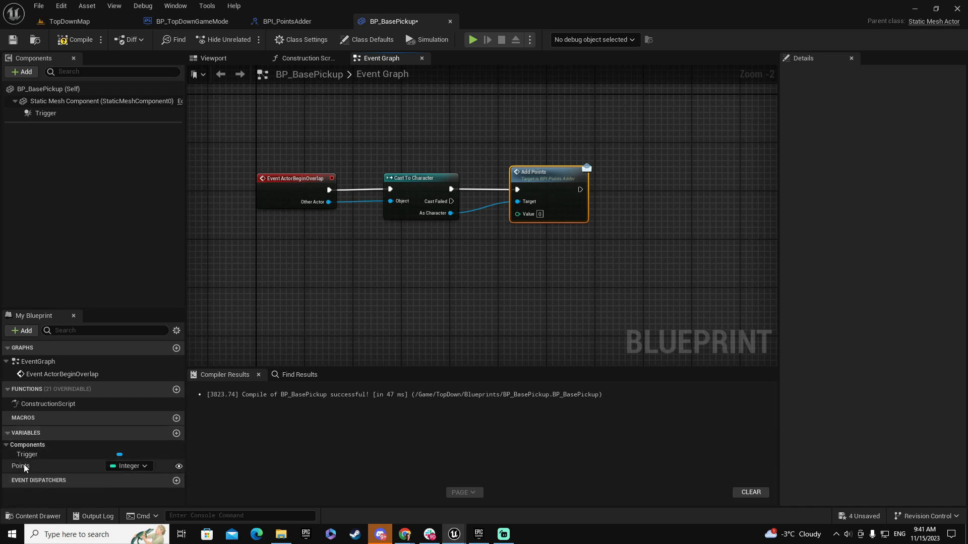
pyautogui.moveTo(23, 467); pyautogui.dragTo(514, 225)
pyautogui.click(410, 289)
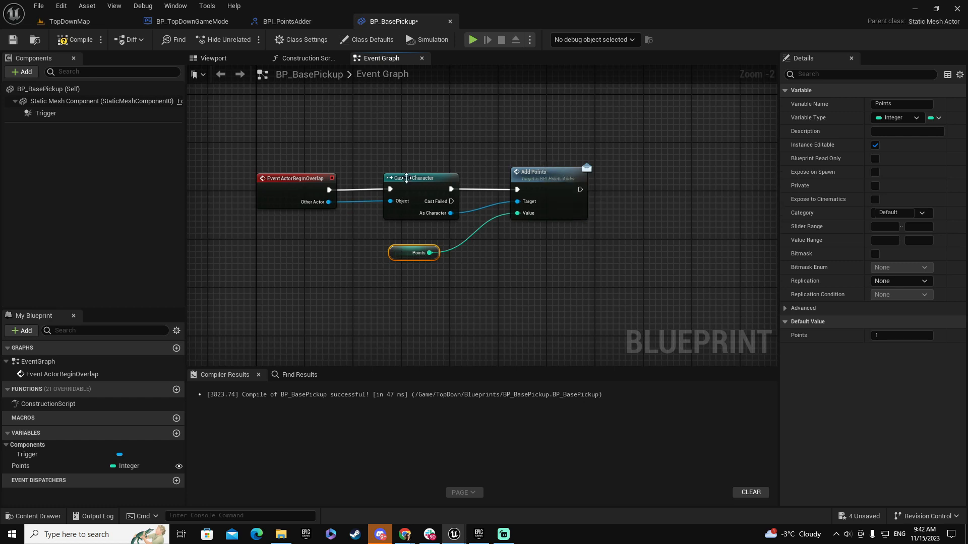
# Add a Destroy Actor node after Add Points, then compile and save BP_BasePickup.
pyautogui.moveTo(580, 190); pyautogui.dragTo(633, 186)
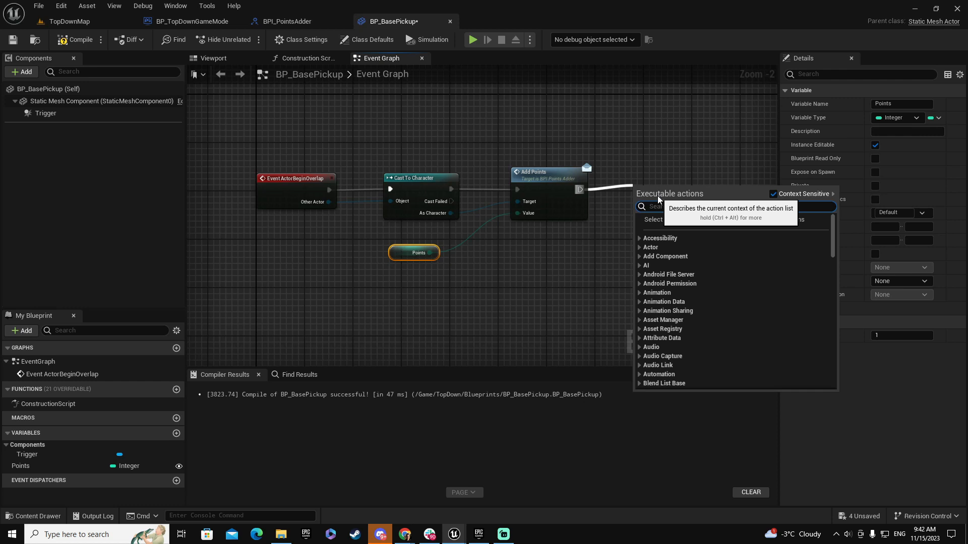
pyautogui.write('destroy act')
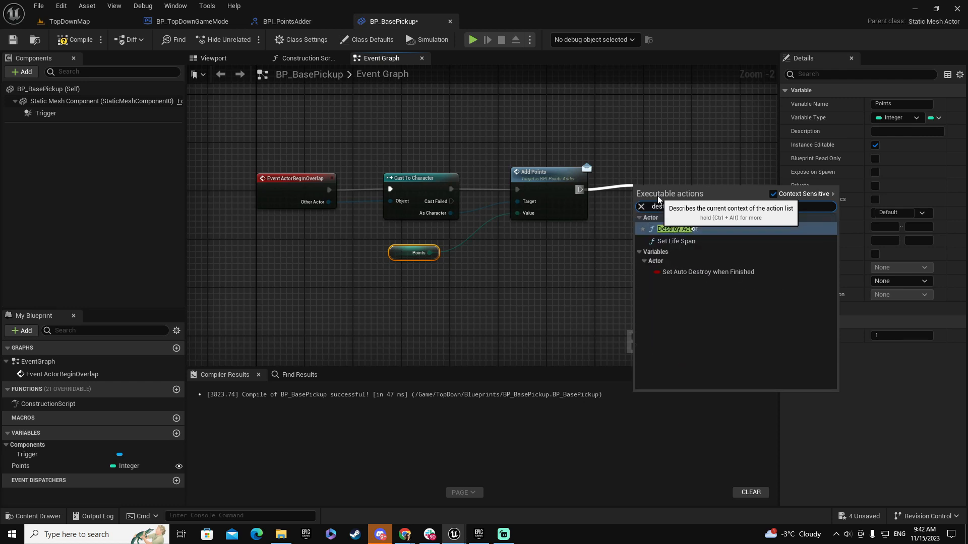
pyautogui.click(663, 228)
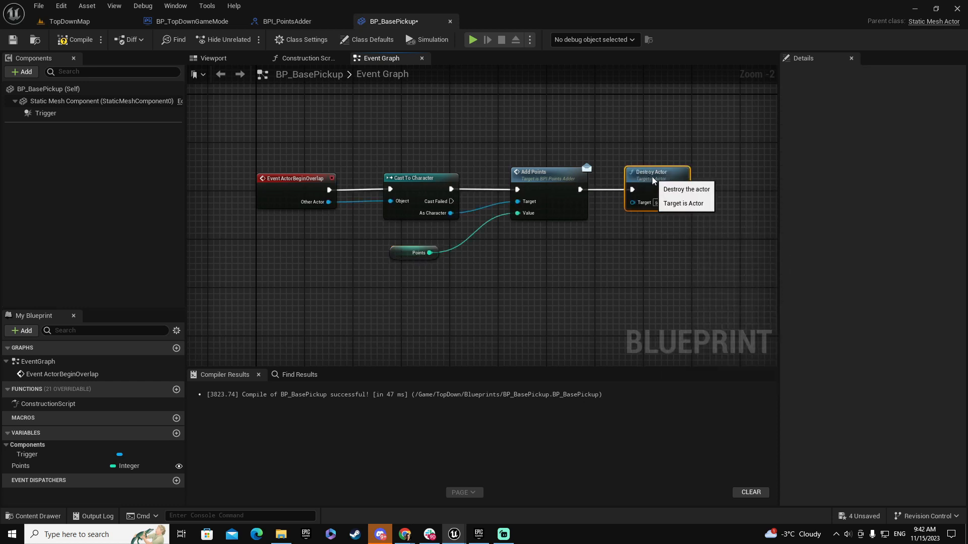
pyautogui.click(84, 40)
pyautogui.click(14, 41)
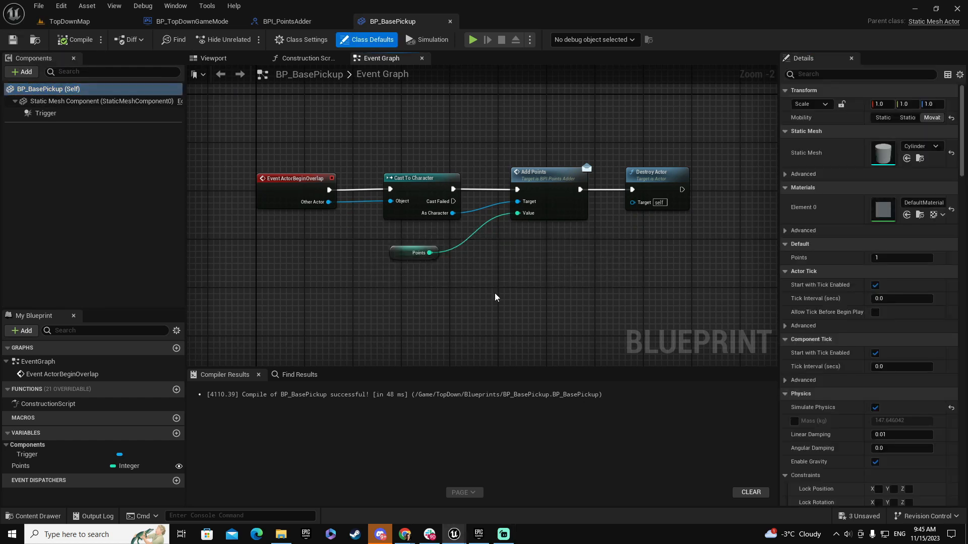
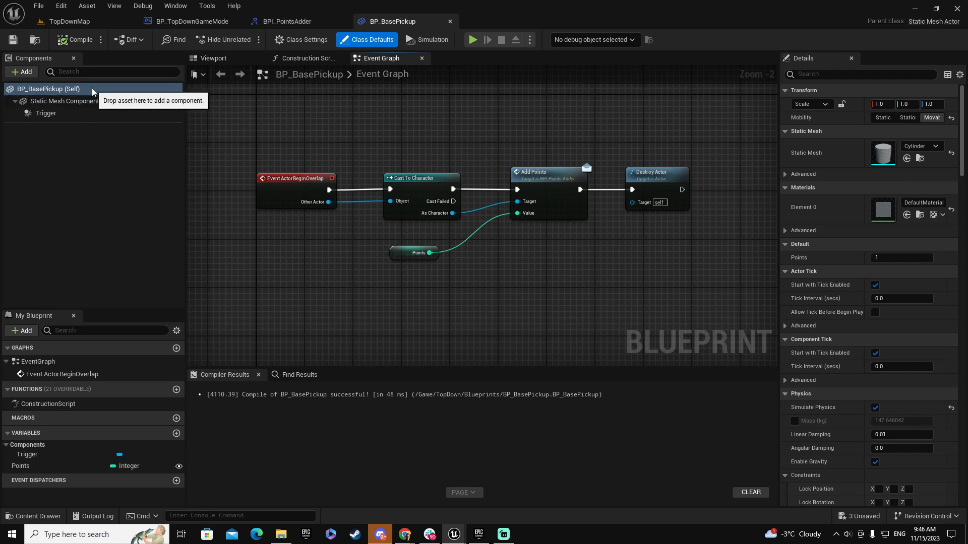
# Enable Replicates in the class defaults of BP_BasePickup and save the blueprint.
pyautogui.click(847, 74)
pyautogui.write('replicate')
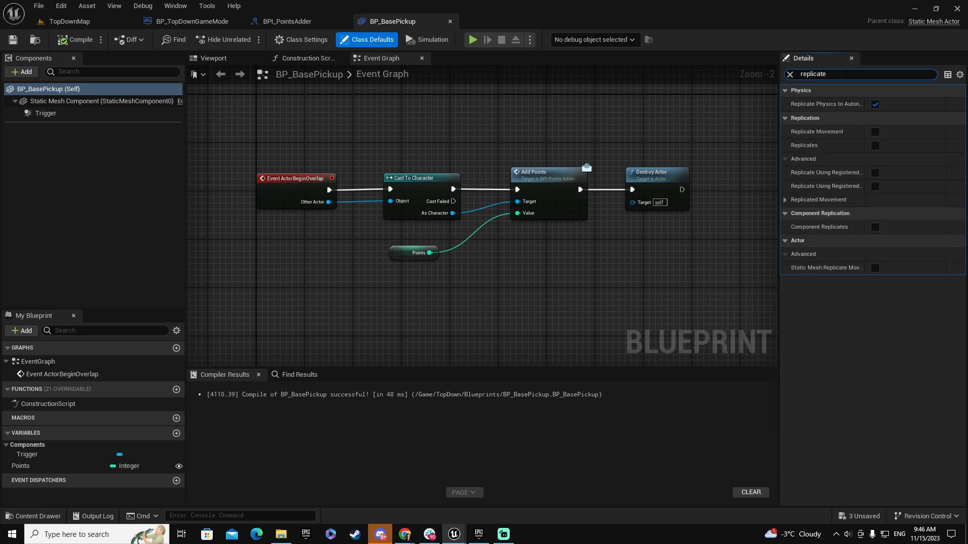
pyautogui.click(874, 145)
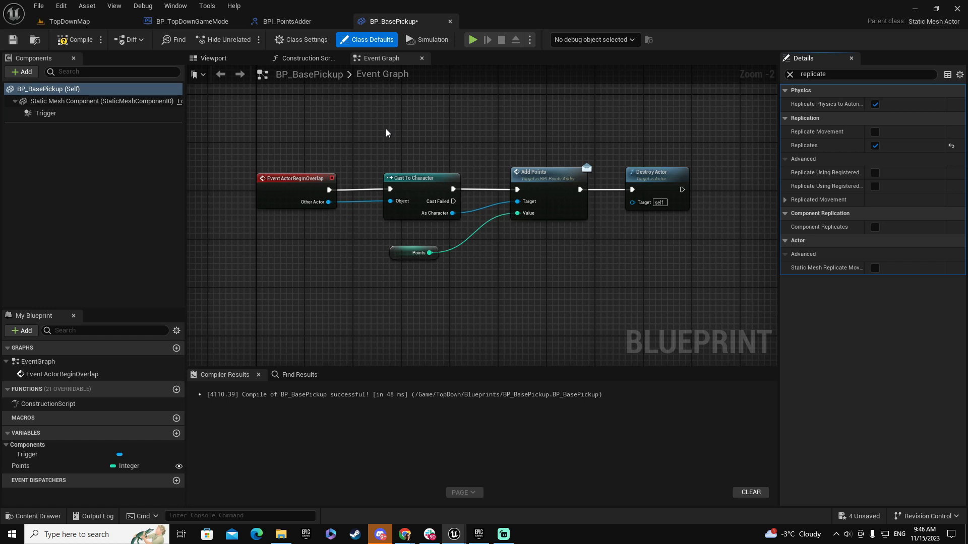
pyautogui.hotkey('ctrl', 's')
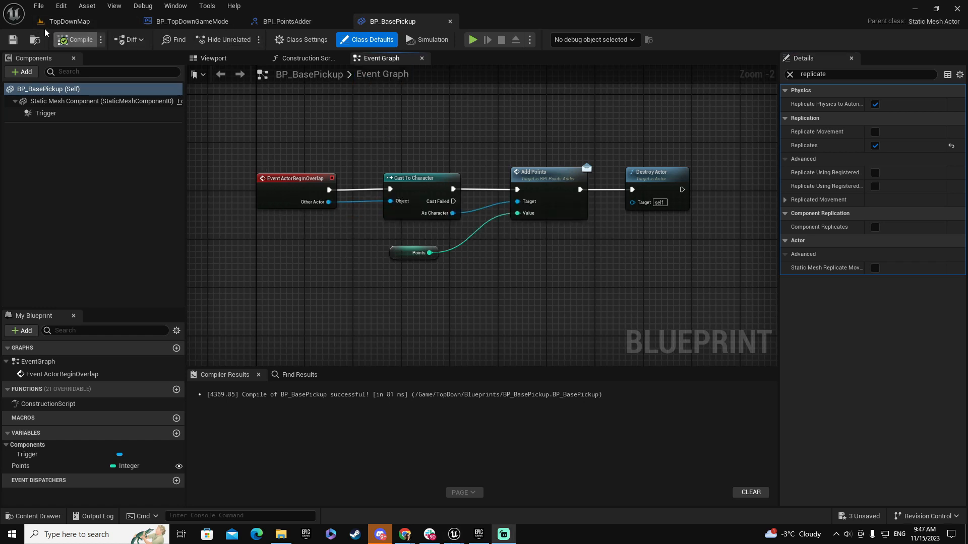
# From the TopDownMap level editor, create a child blueprint class of BP_BasePickup named BP_BasePickup_Mango.
pyautogui.click(69, 21)
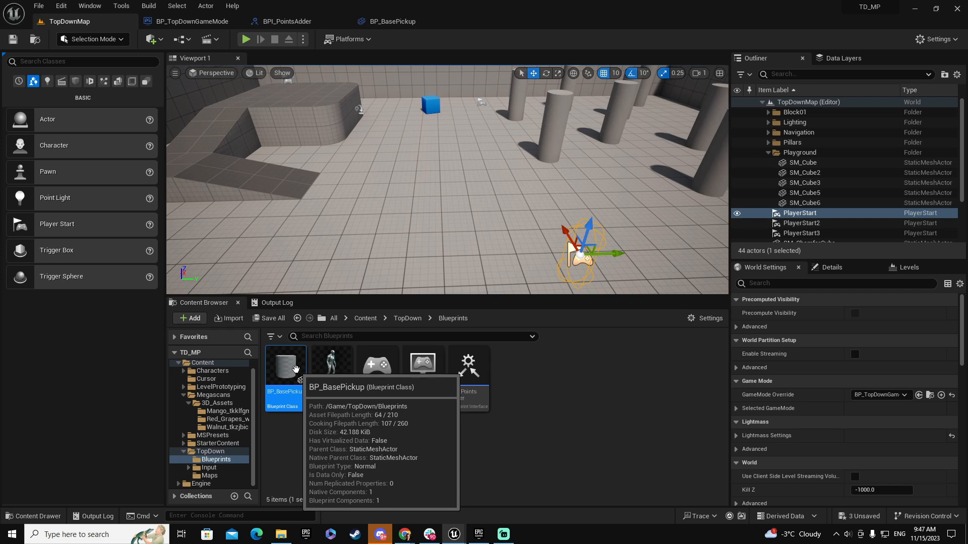
pyautogui.rightClick(293, 370)
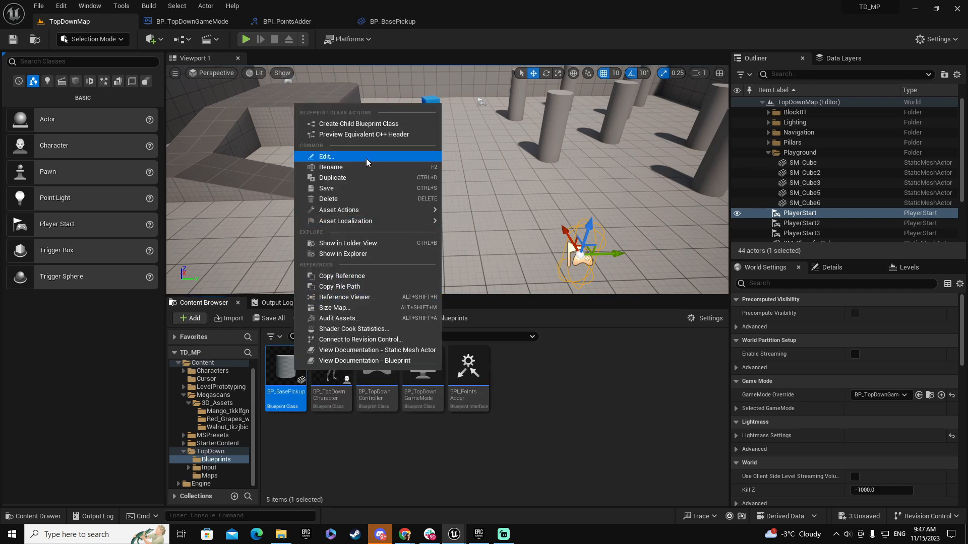
pyautogui.click(353, 127)
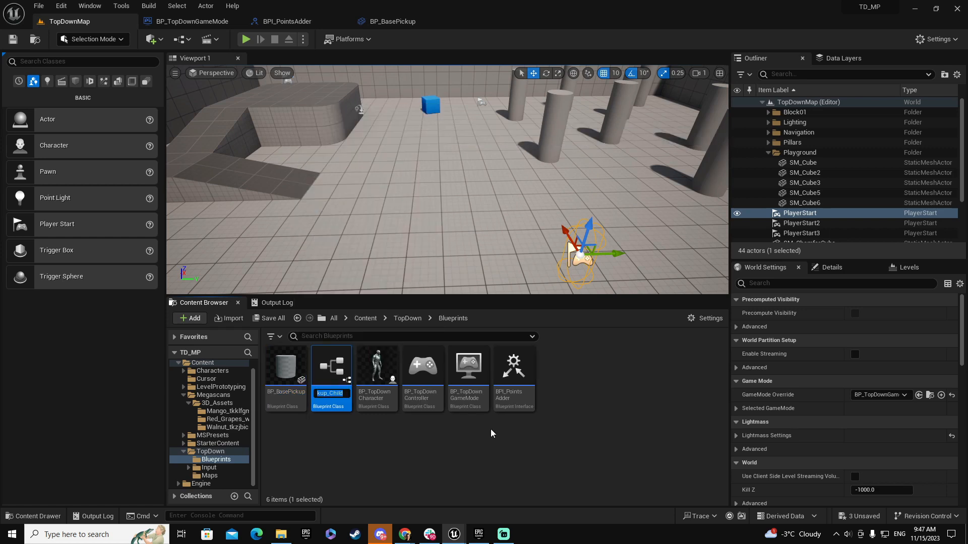
pyautogui.press('End')
pyautogui.press('BackSpace')
pyautogui.press('BackSpace')
pyautogui.press('BackSpace')
pyautogui.press('BackSpace')
pyautogui.write('Mango')
pyautogui.press('Return')
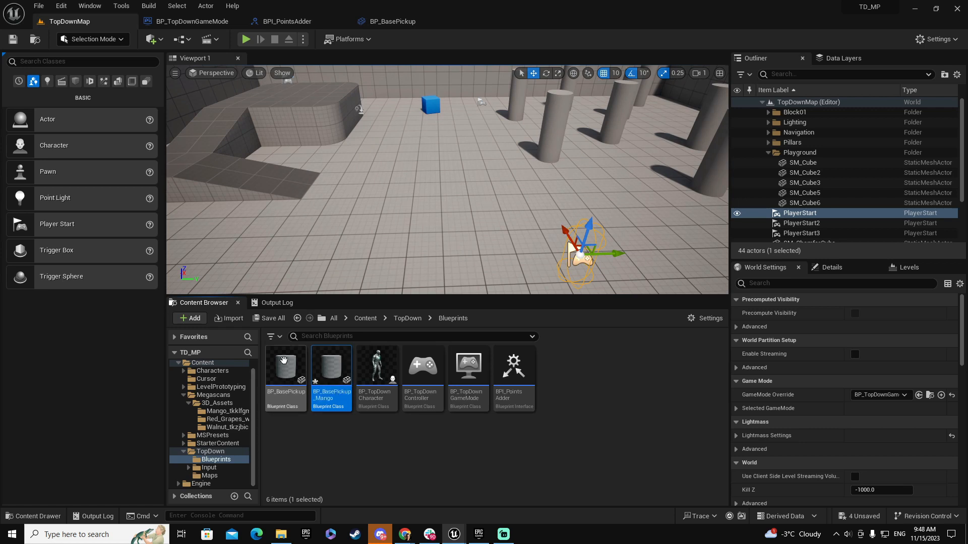
# Create another child blueprint class of BP_BasePickup named BP_BasePickup_Grapes.
pyautogui.rightClick(286, 359)
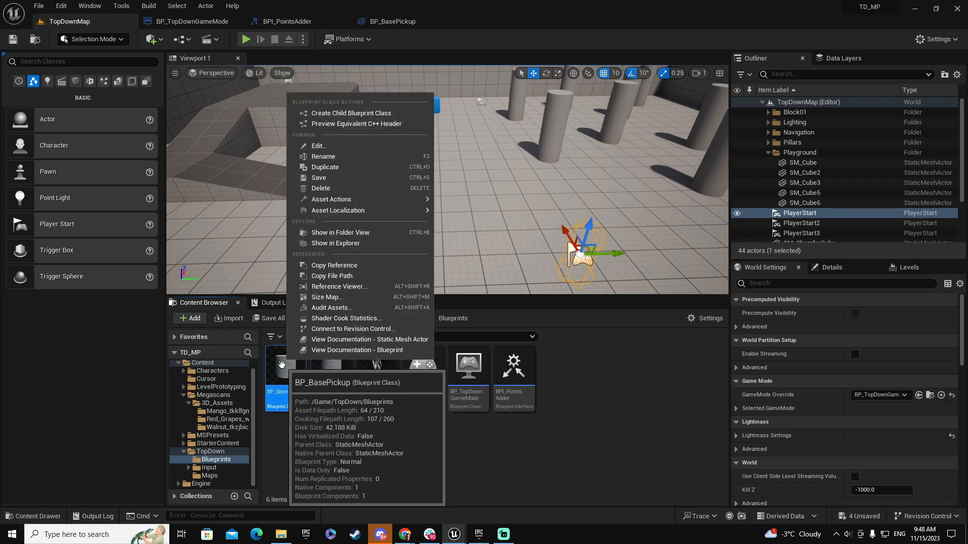
pyautogui.click(348, 113)
pyautogui.write('BP_BasePickup_Grapes')
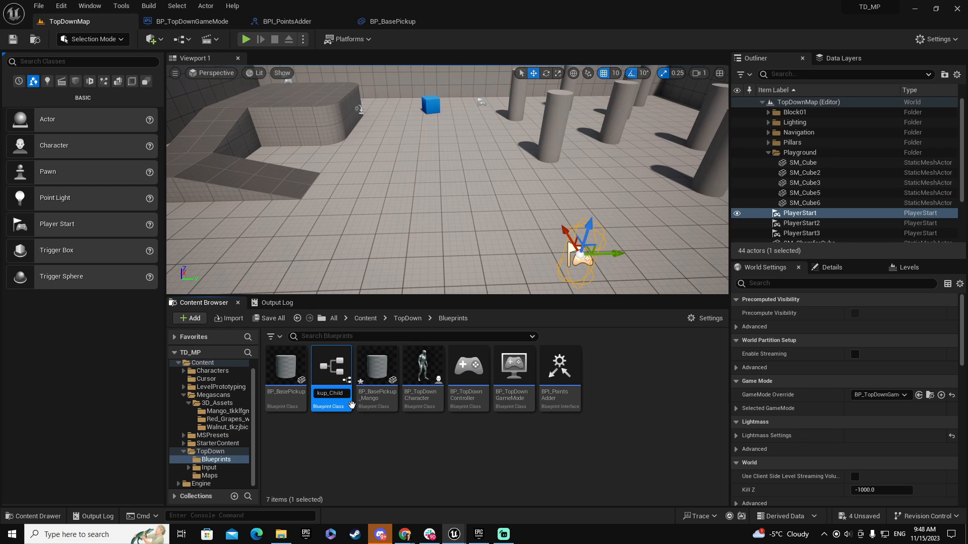
pyautogui.press('Return')
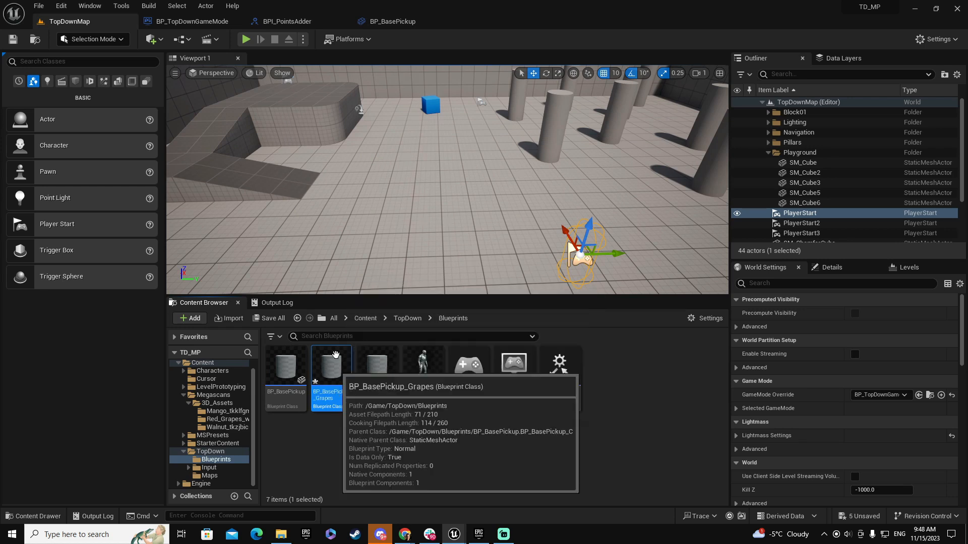
# Create a third child blueprint class of BP_BasePickup named BP_BasePickup_Walnut.
pyautogui.rightClick(287, 360)
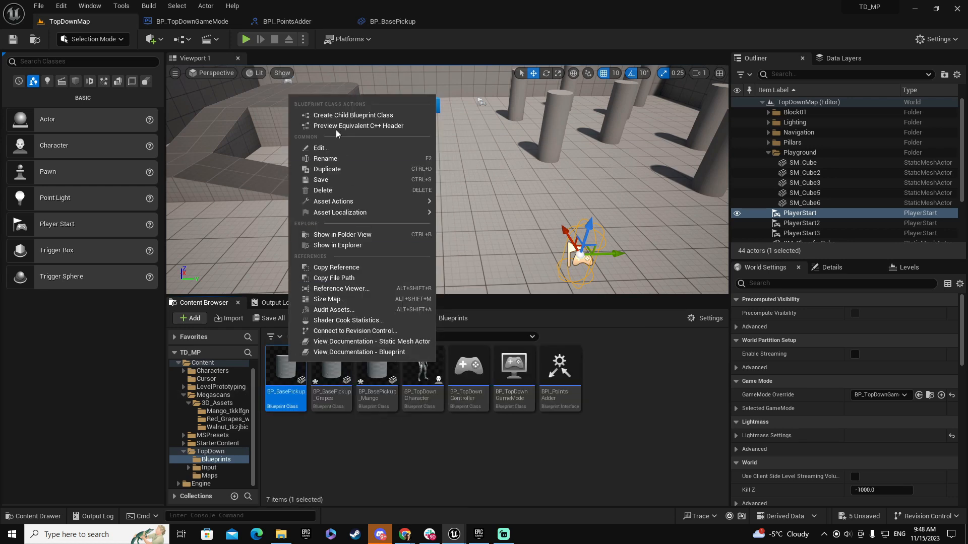
pyautogui.click(348, 115)
pyautogui.press('BackSpace')
pyautogui.press('BackSpace')
pyautogui.press('BackSpace')
pyautogui.press('BackSpace')
pyautogui.press('BackSpace')
pyautogui.write('Walnut')
pyautogui.press('Return')
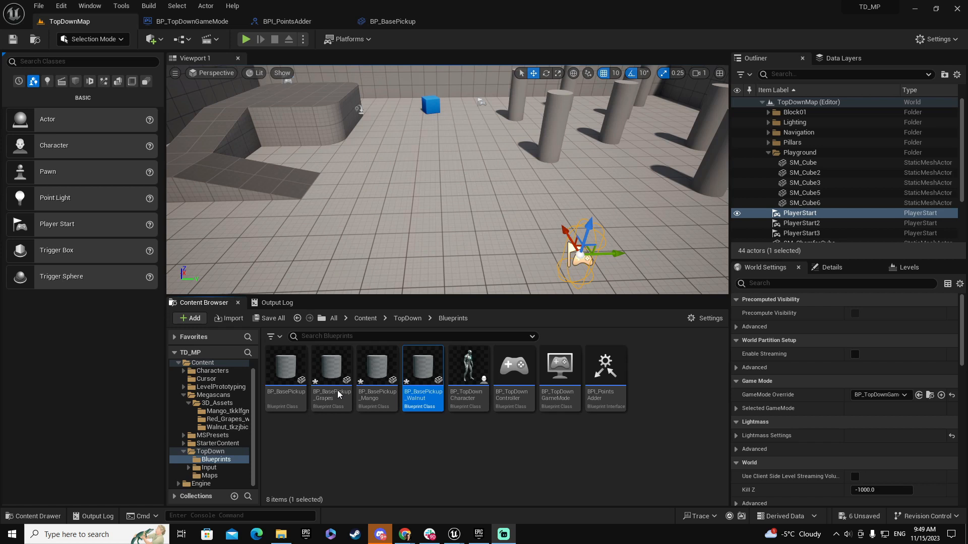
# Open BP_BasePickup_Grapes in its own window and assign S_Red_Grapes_wjbgdiz_lod3 as its static mesh.
pyautogui.doubleClick(333, 364)
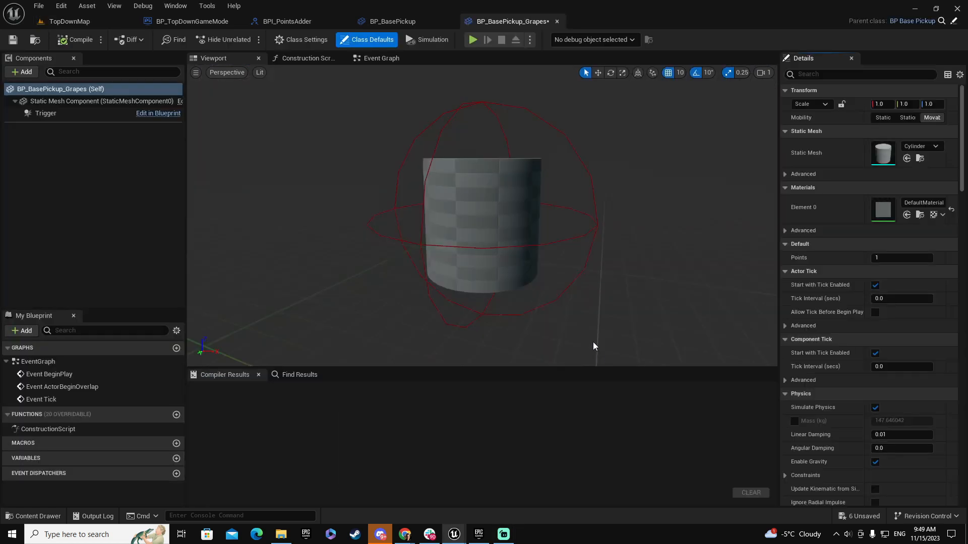
pyautogui.moveTo(532, 20); pyautogui.dragTo(545, 114)
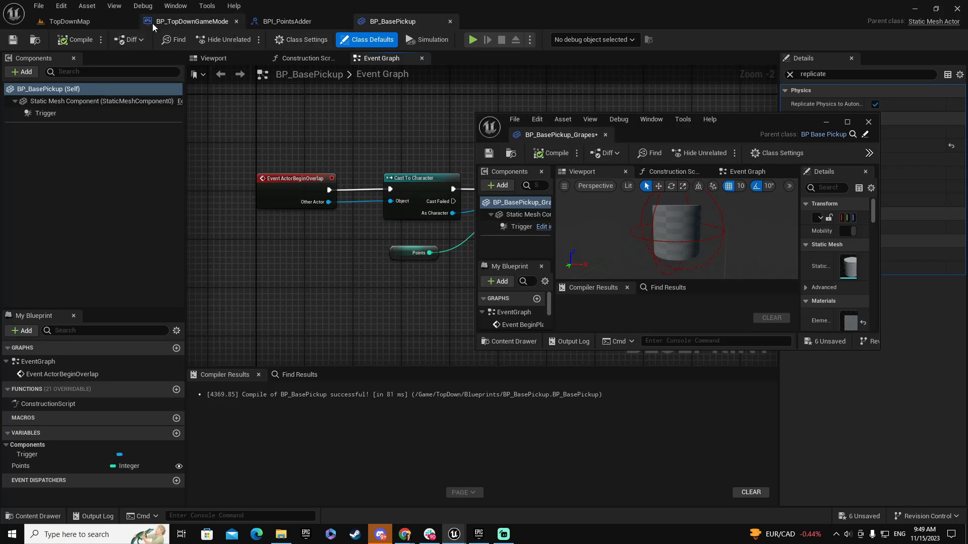
pyautogui.click(73, 22)
pyautogui.moveTo(737, 124); pyautogui.dragTo(622, 24)
pyautogui.moveTo(763, 249); pyautogui.dragTo(945, 322)
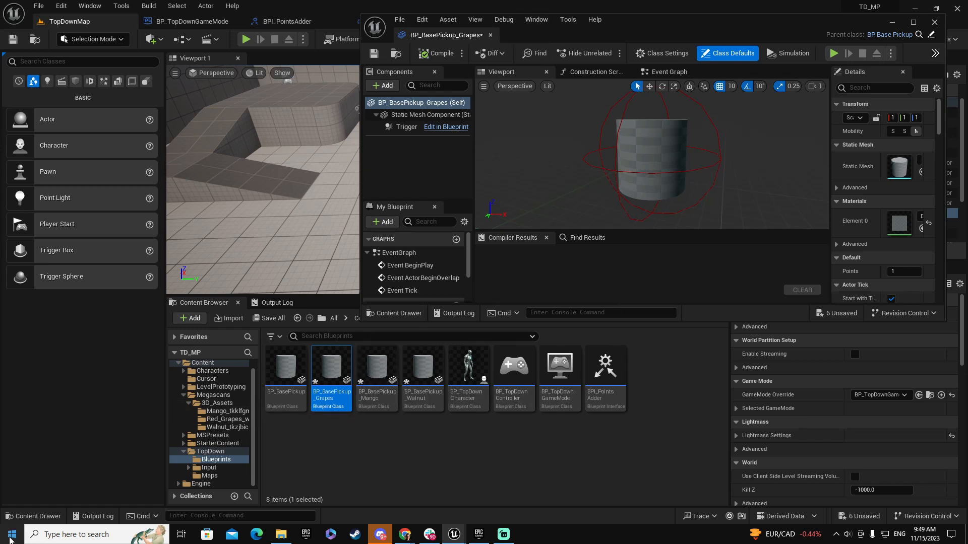
pyautogui.click(223, 420)
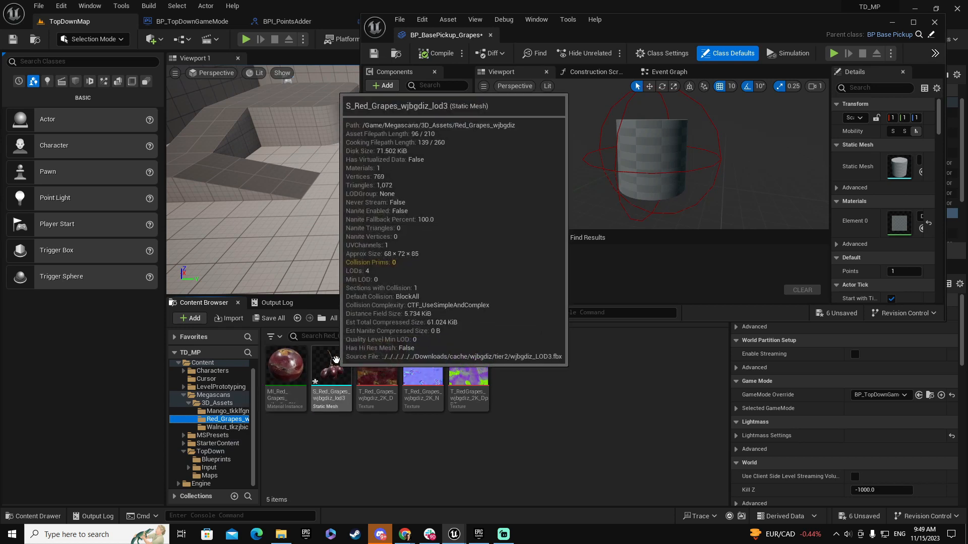
pyautogui.click(333, 364)
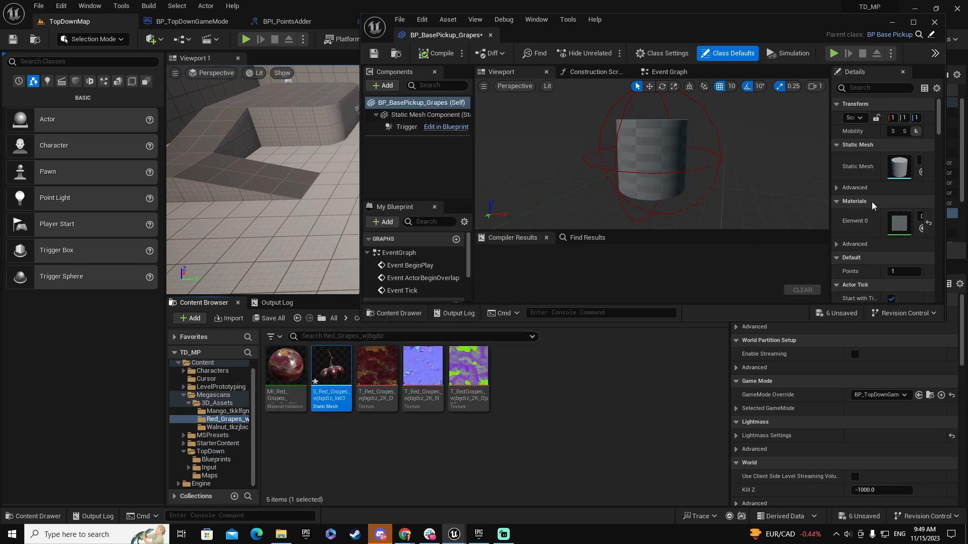
pyautogui.moveTo(830, 202); pyautogui.dragTo(742, 198)
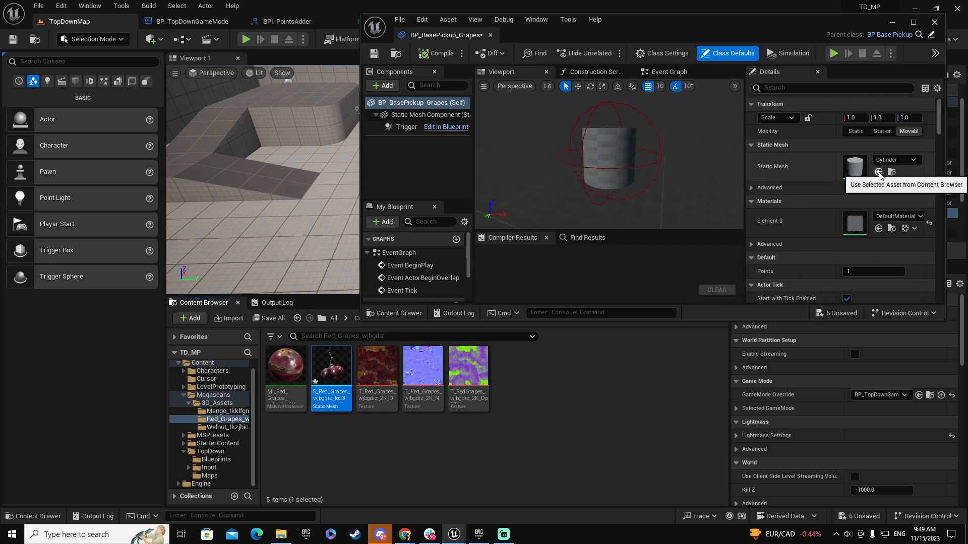
pyautogui.click(878, 172)
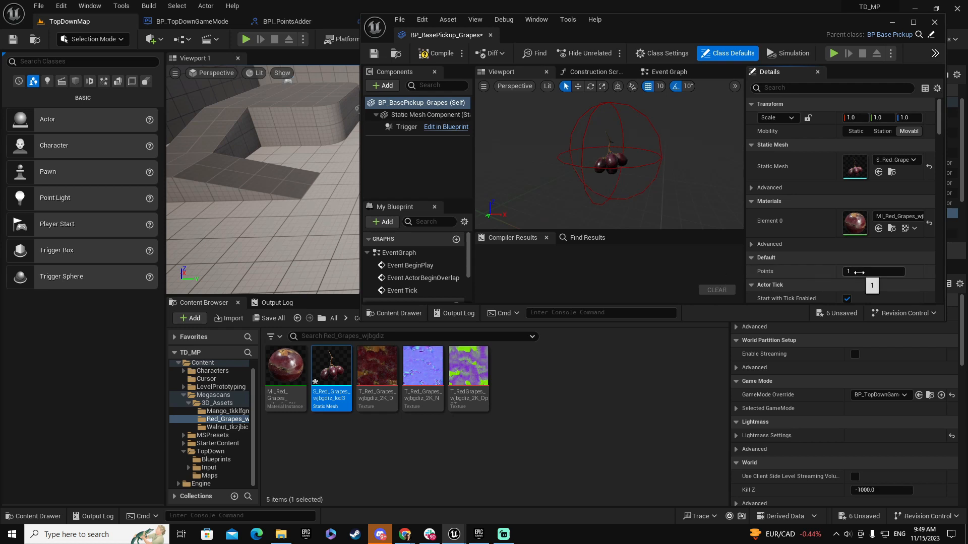
# Set the grapes pickup's Points to 5, then compile, save and close the blueprint.
pyautogui.click(859, 272)
pyautogui.write('5')
pyautogui.press('Return')
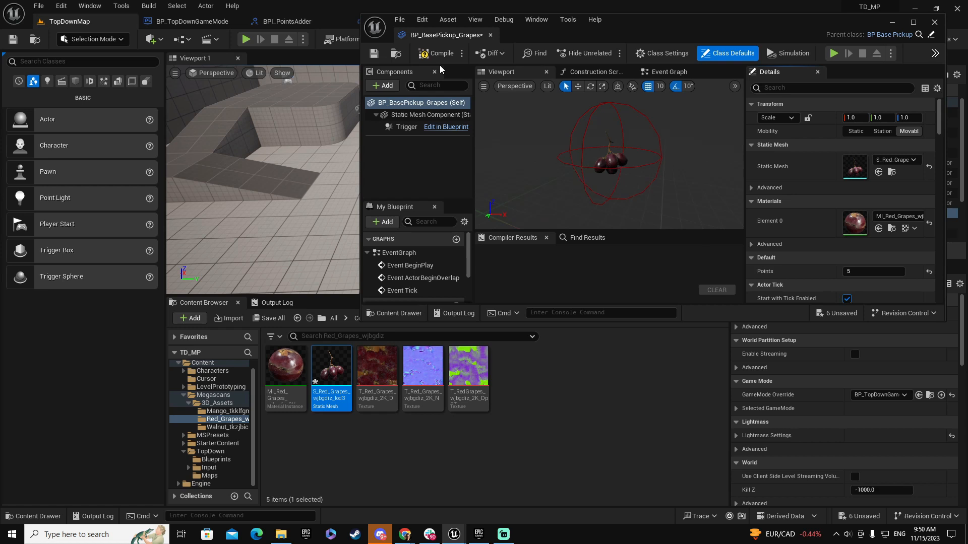
pyautogui.click(438, 54)
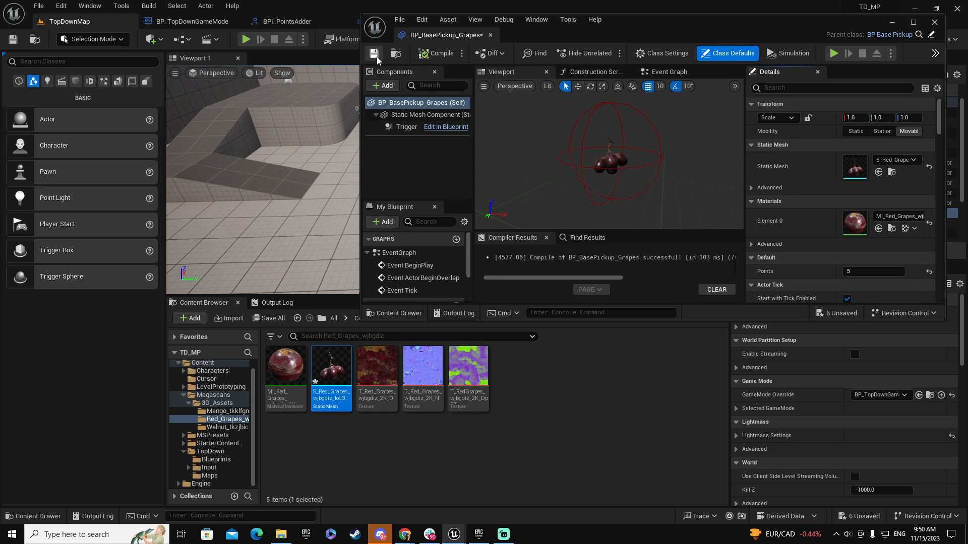
pyautogui.click(934, 22)
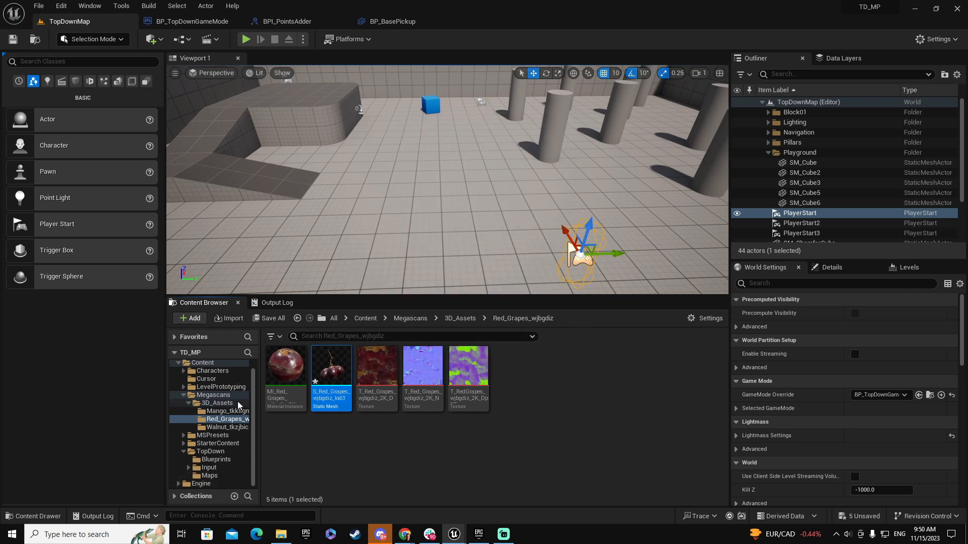
# Open BP_BasePickup_Mango in its own window and assign the S_Mango mesh from the Mango_tkklfgmiw folder as its static mesh.
pyautogui.click(216, 459)
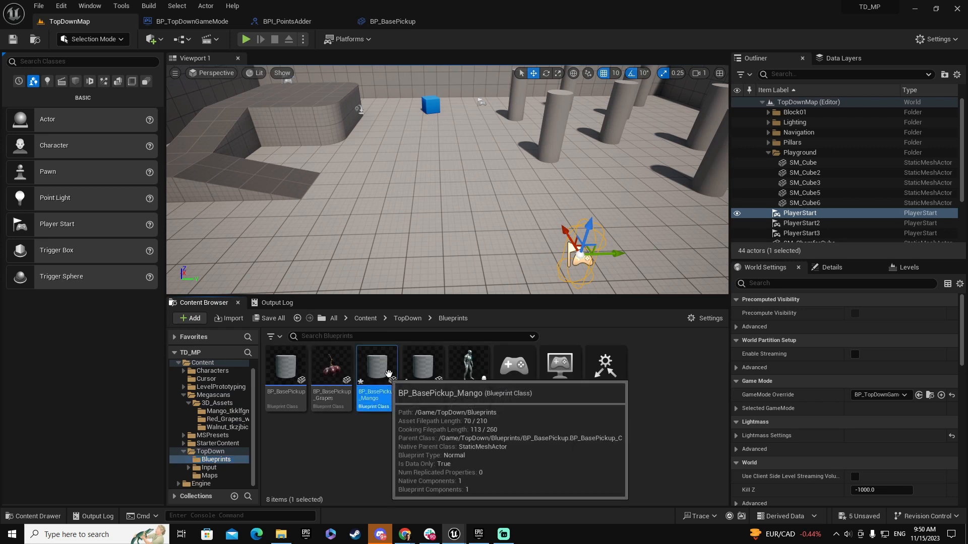
pyautogui.doubleClick(377, 368)
pyautogui.moveTo(531, 22); pyautogui.dragTo(536, 36)
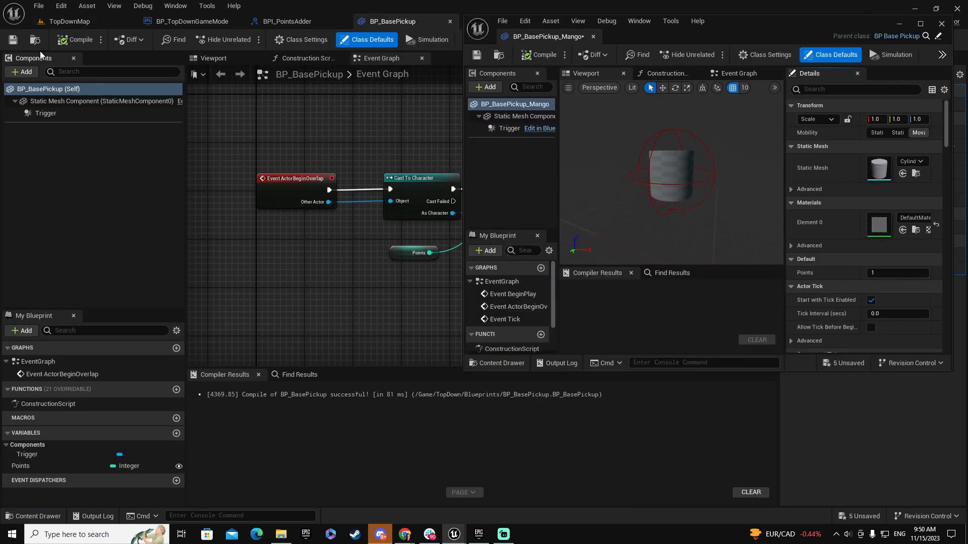
pyautogui.click(70, 22)
pyautogui.click(227, 411)
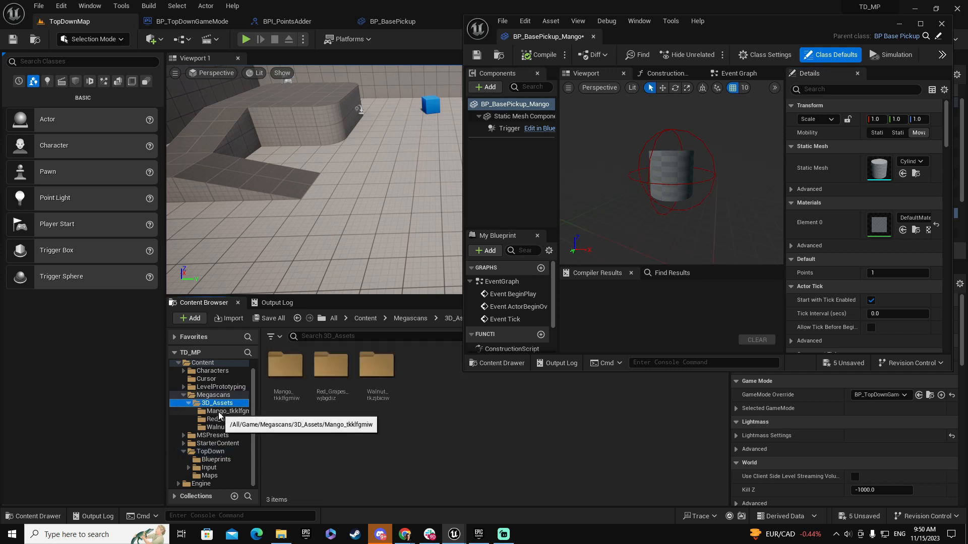
pyautogui.click(332, 368)
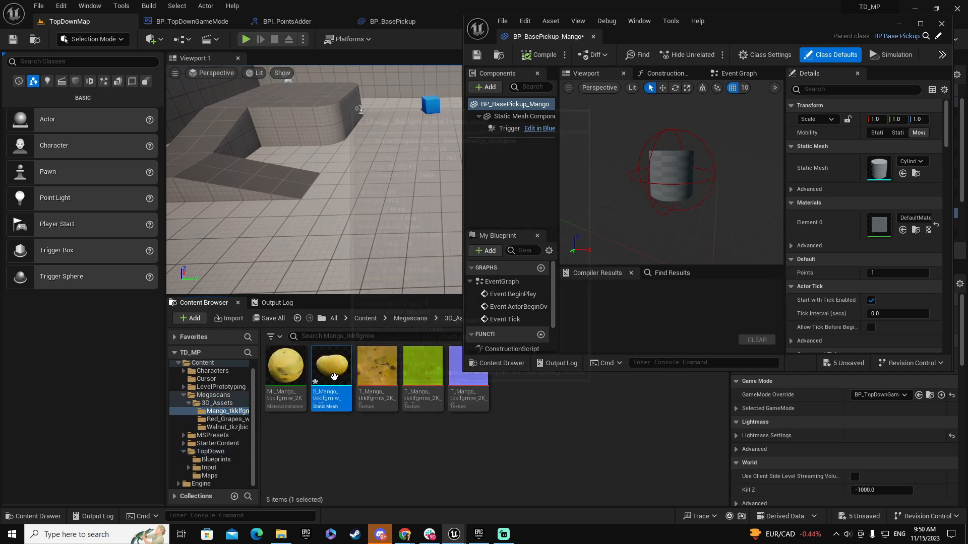
pyautogui.click(903, 174)
# Change the mango pickup's Points value, then save and close the blueprint.
pyautogui.click(882, 273)
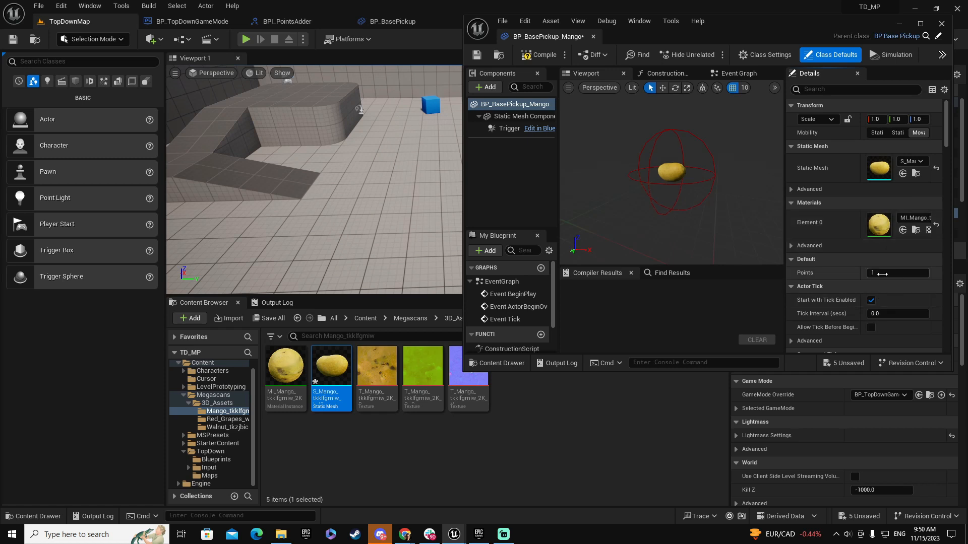
pyautogui.write('0')
pyautogui.press('Return')
pyautogui.hotkey('ctrl', 's')
pyautogui.click(941, 24)
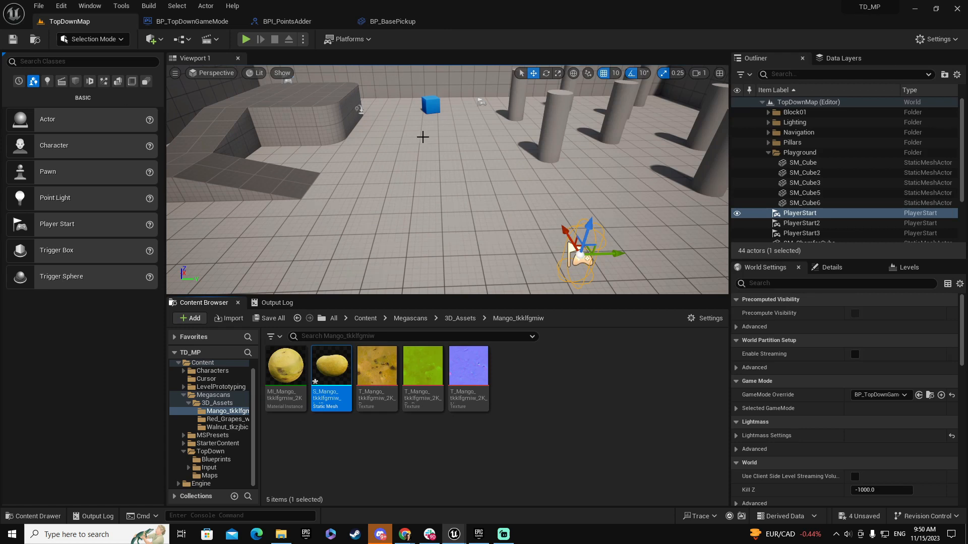
# Open BP_BasePickup_Walnut in its own window and assign the S_Walnut mesh from the Walnut folder as its static mesh.
pyautogui.click(216, 459)
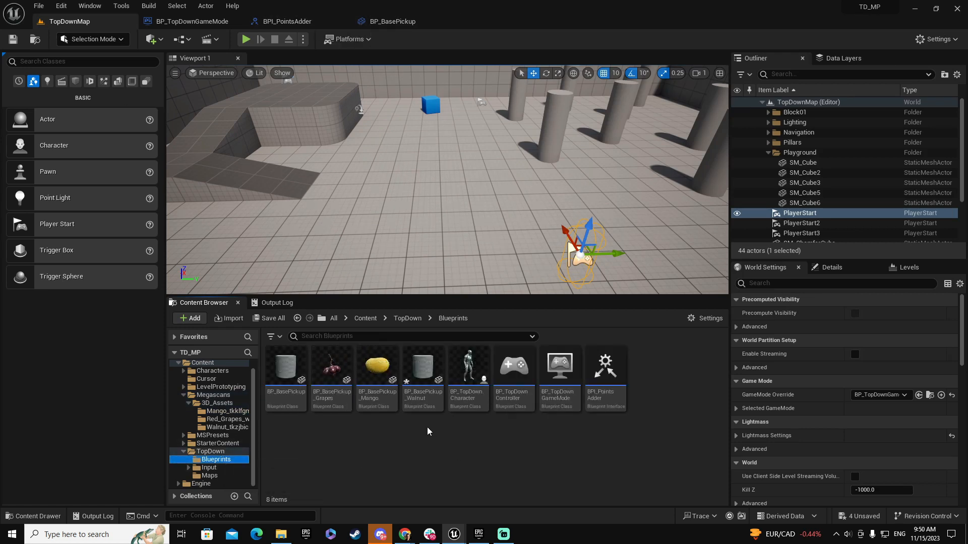
pyautogui.doubleClick(427, 370)
pyautogui.moveTo(512, 19); pyautogui.dragTo(874, 261)
pyautogui.moveTo(410, 324); pyautogui.dragTo(381, 346)
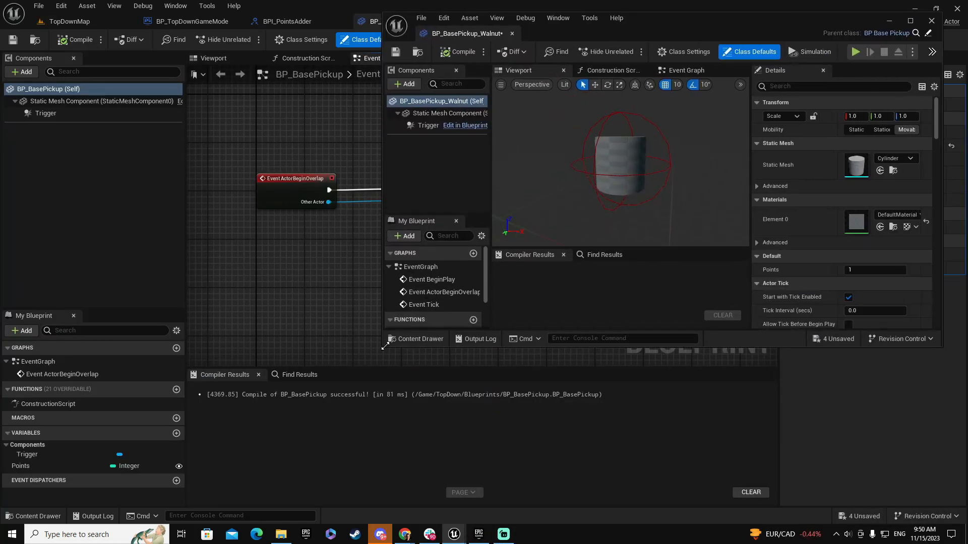
pyautogui.click(70, 21)
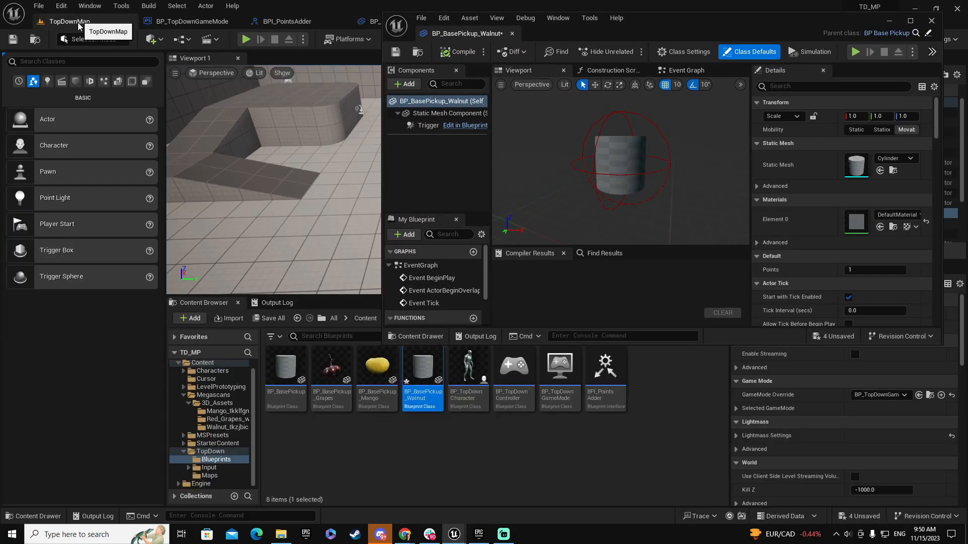
pyautogui.click(222, 428)
pyautogui.click(330, 371)
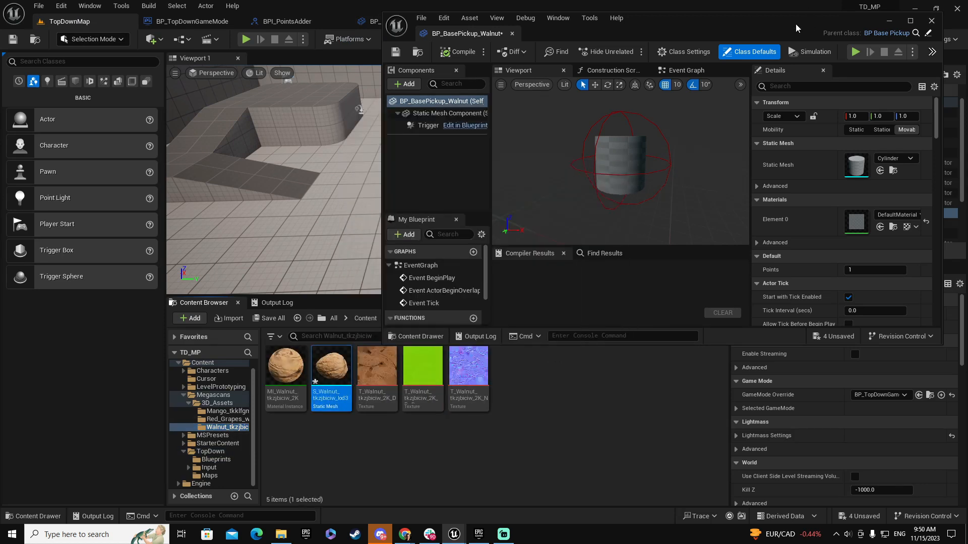
pyautogui.click(880, 171)
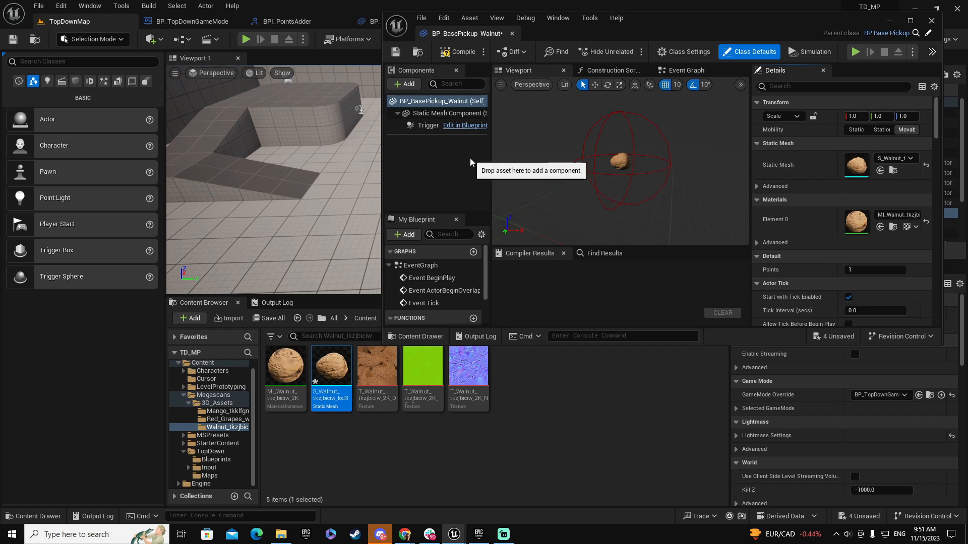
# Compile and save BP_BasePickup_Walnut, then close its window.
pyautogui.click(467, 53)
pyautogui.click(395, 52)
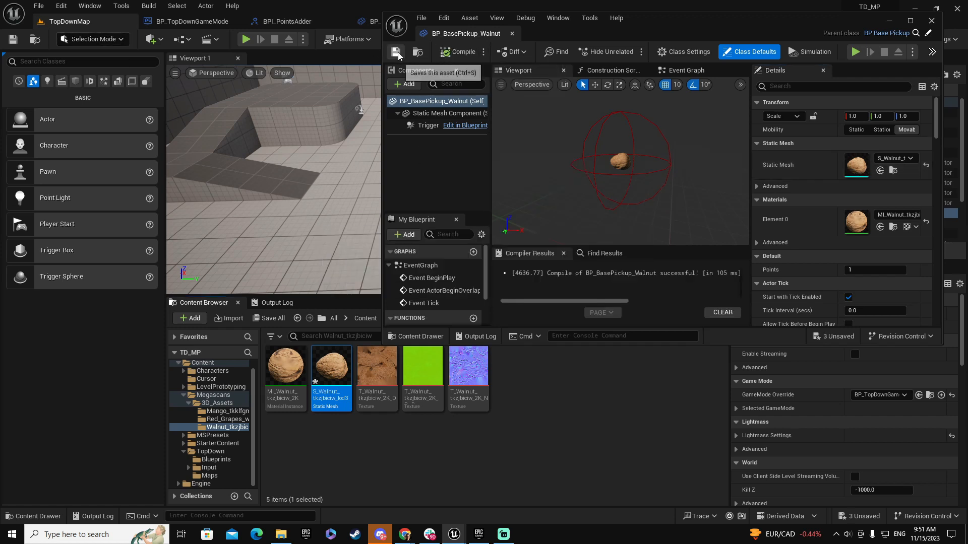
pyautogui.click(932, 22)
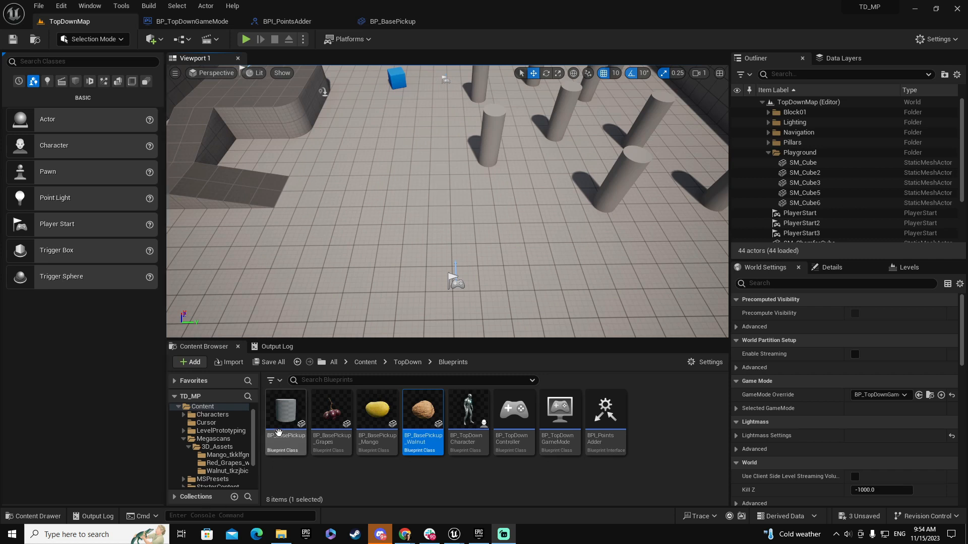
# Place a BP_BasePickup in the level near the Player Start and raise it slightly above the floor.
pyautogui.moveTo(291, 421); pyautogui.dragTo(374, 237)
pyautogui.moveTo(471, 227); pyautogui.dragTo(430, 229, button='right')
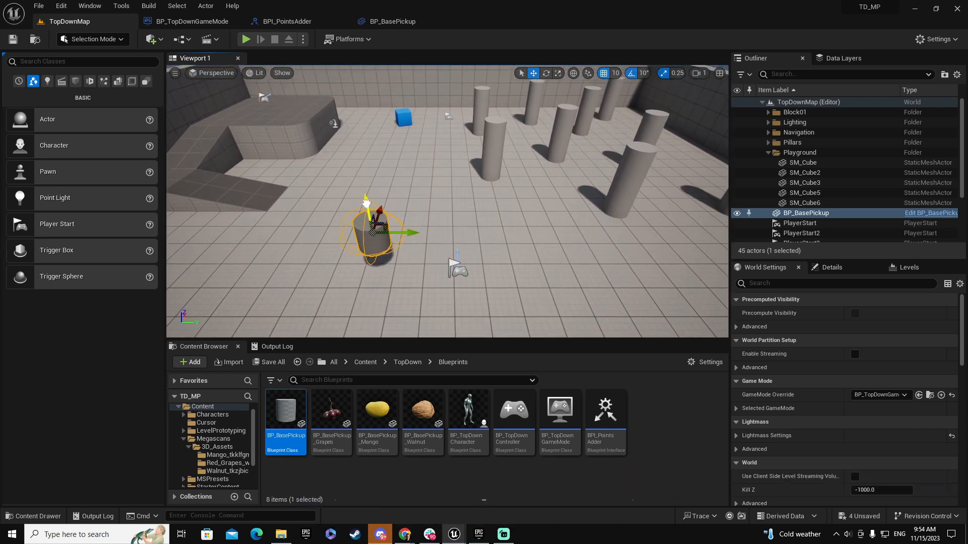
pyautogui.moveTo(367, 208); pyautogui.dragTo(362, 184)
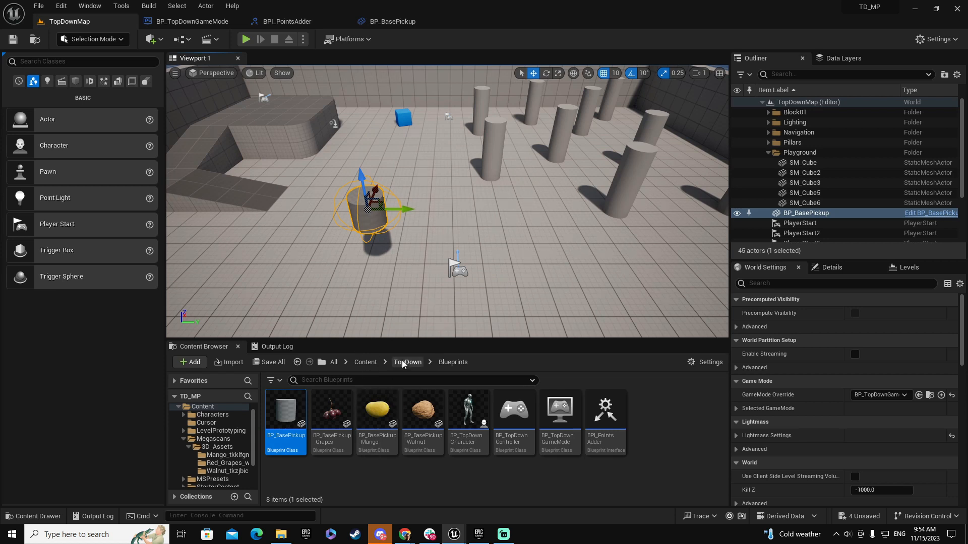
# Place a BP_BasePickup_Grapes beside the cylinder pickup and raise it above the floor.
pyautogui.moveTo(332, 411); pyautogui.dragTo(434, 252)
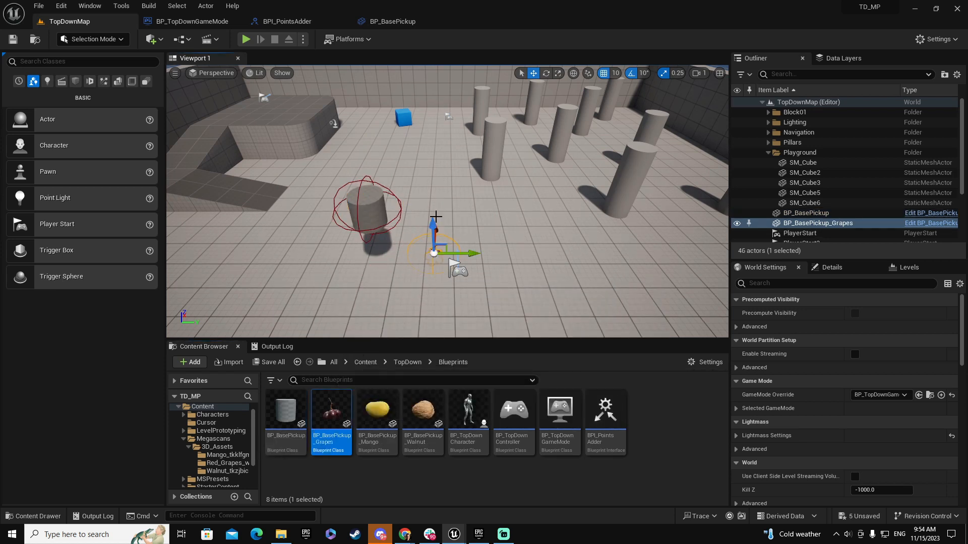
pyautogui.moveTo(432, 220); pyautogui.dragTo(433, 170)
pyautogui.moveTo(432, 171); pyautogui.dragTo(417, 211, button='right')
pyautogui.moveTo(396, 144); pyautogui.dragTo(386, 148)
pyautogui.moveTo(387, 151); pyautogui.dragTo(459, 177, button='right')
pyautogui.moveTo(473, 267); pyautogui.dragTo(440, 256, button='right')
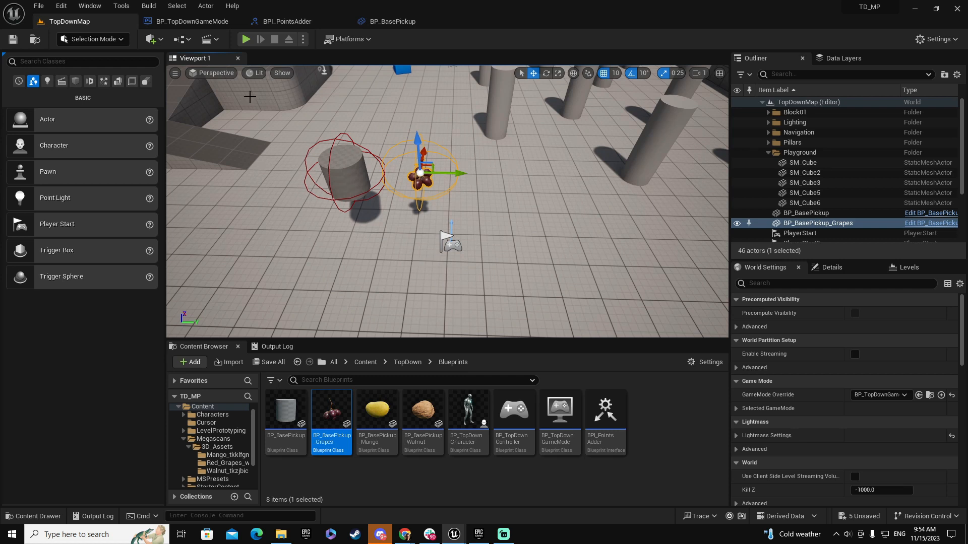
# Play-test the level to check how the placed pickups behave, then stop the simulation and dismiss the message log.
pyautogui.click(246, 39)
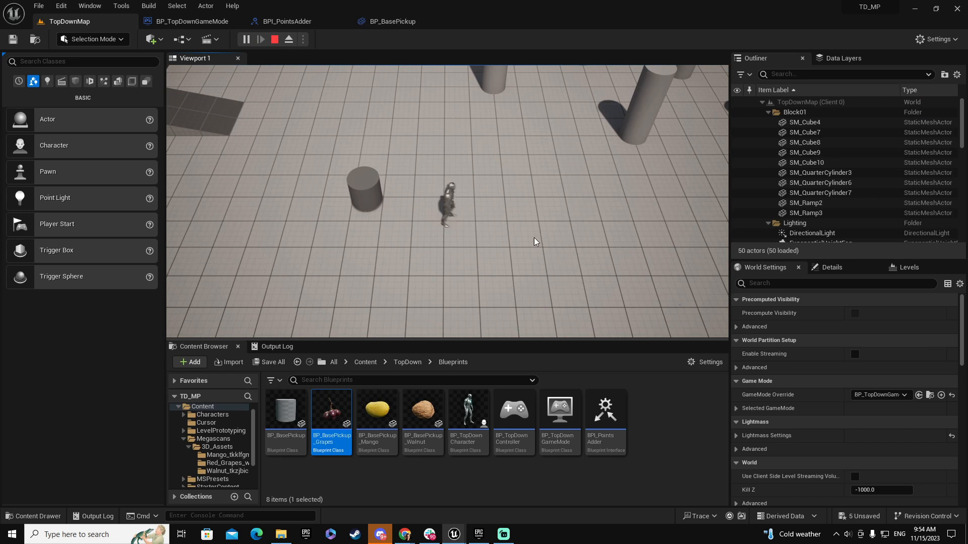
pyautogui.click(278, 153)
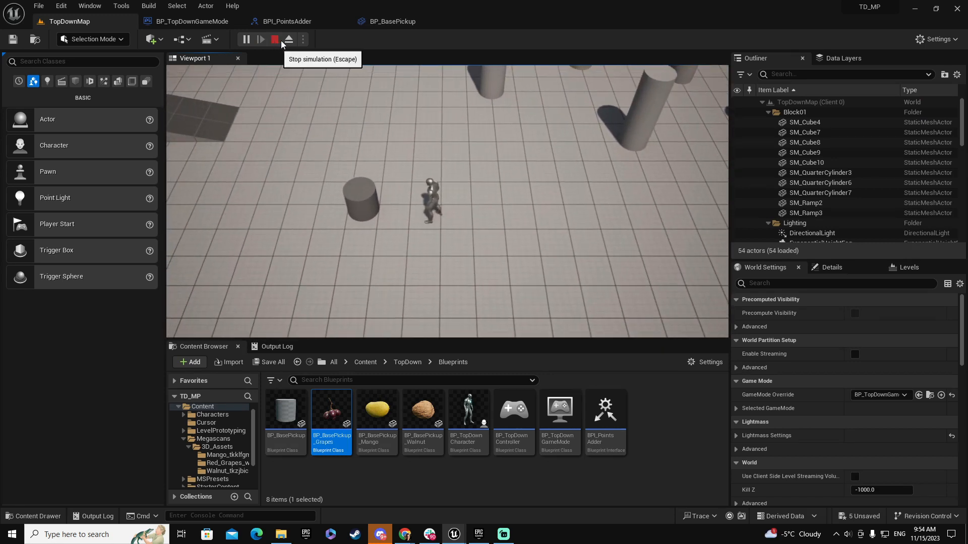
pyautogui.click(276, 40)
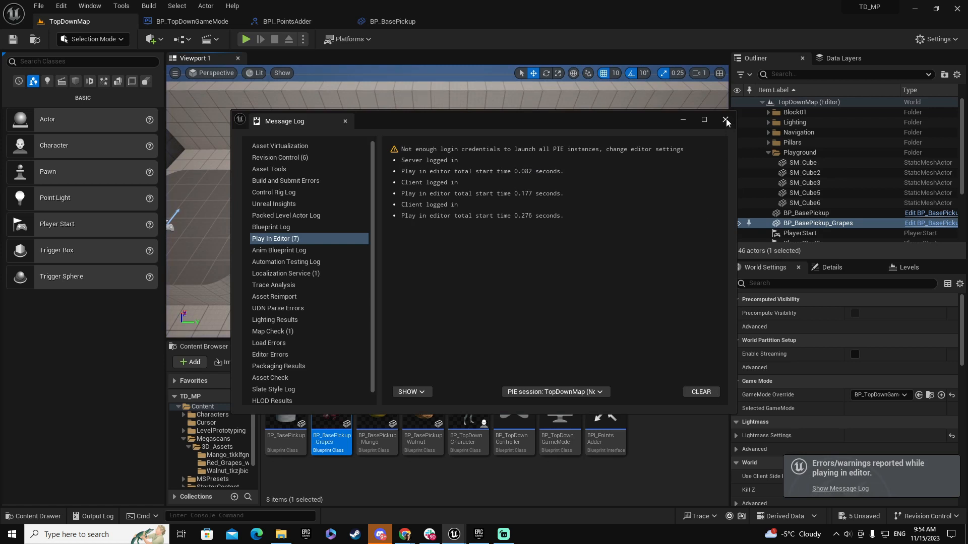
pyautogui.click(726, 120)
# Open the S_Mango static mesh from the Mango_tkklfgmiw folder in the mesh editor and display its bounds.
pyautogui.moveTo(469, 281); pyautogui.dragTo(471, 279, button='right')
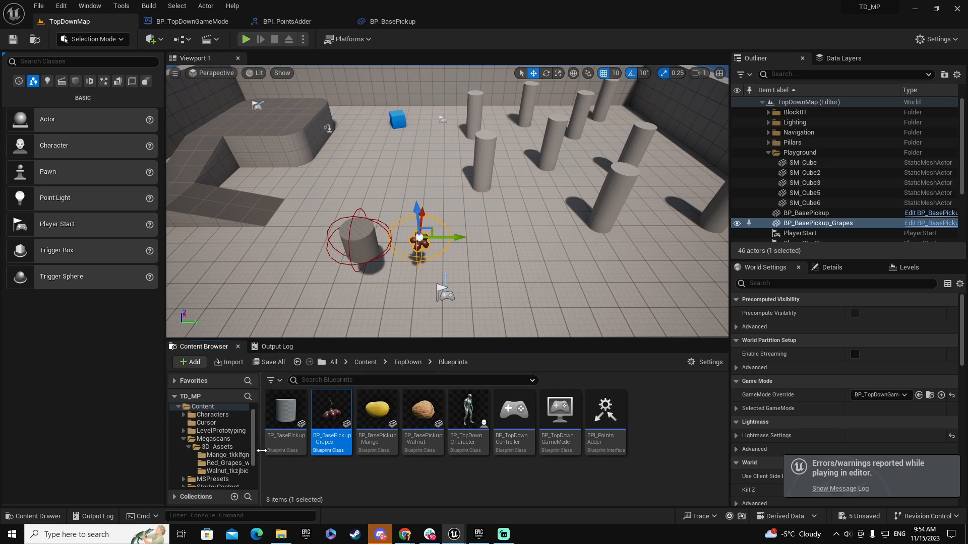
pyautogui.moveTo(262, 451); pyautogui.dragTo(274, 451)
pyautogui.click(227, 455)
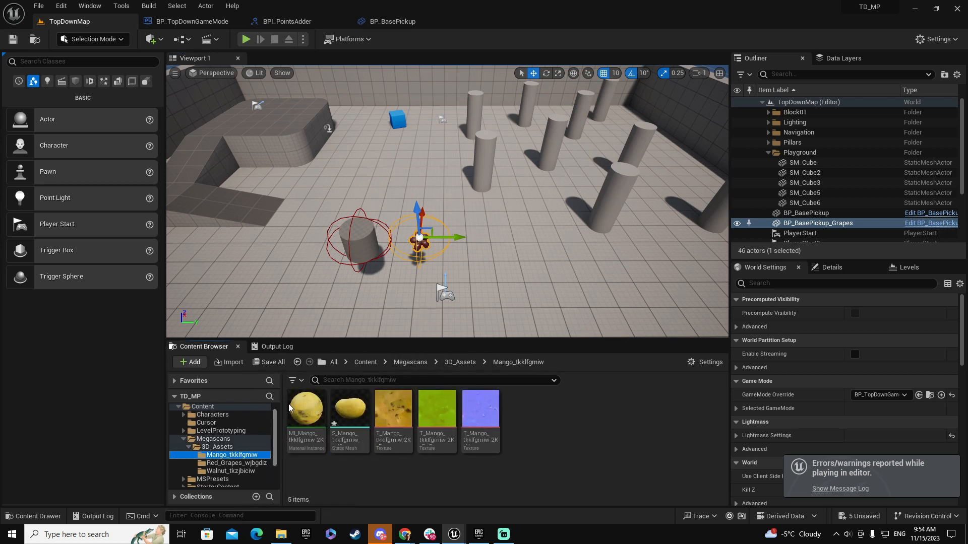
pyautogui.click(347, 409)
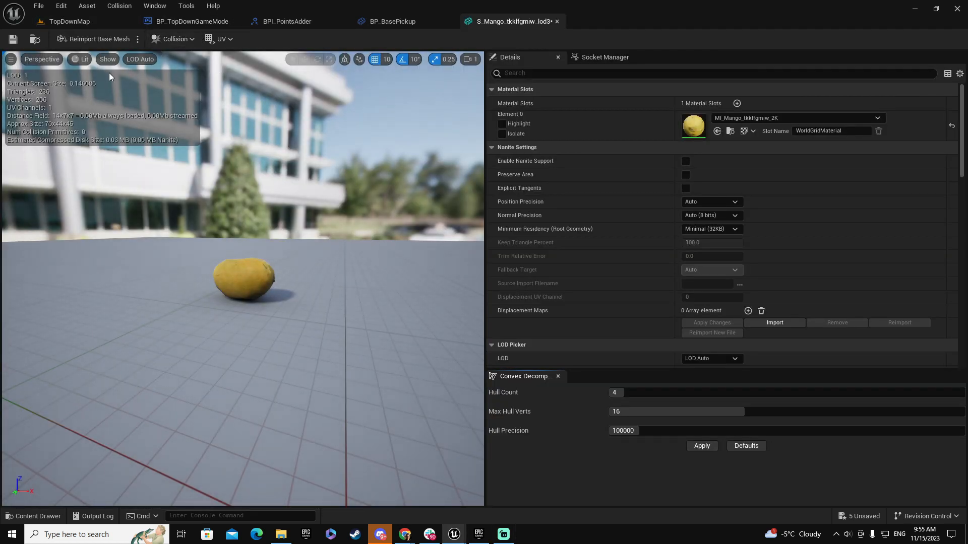
pyautogui.click(108, 59)
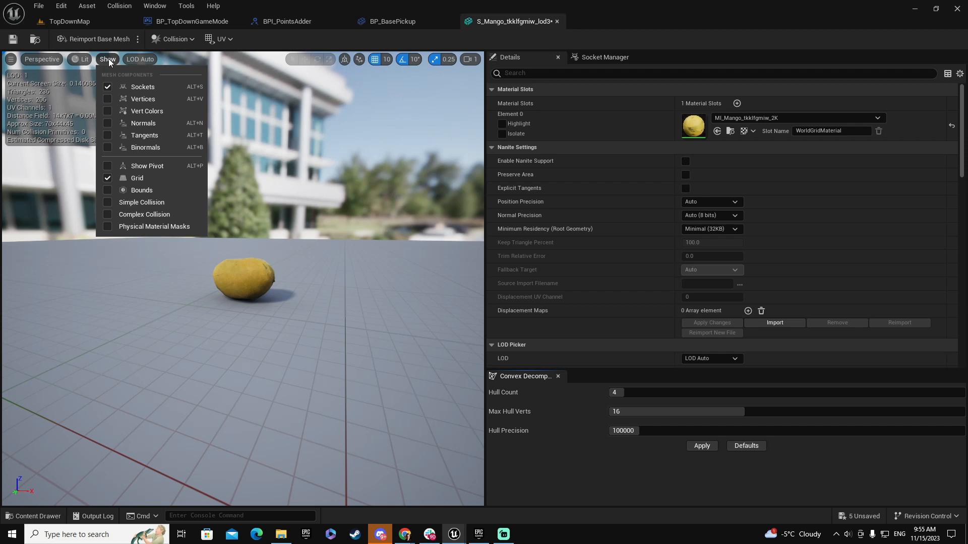
pyautogui.click(139, 190)
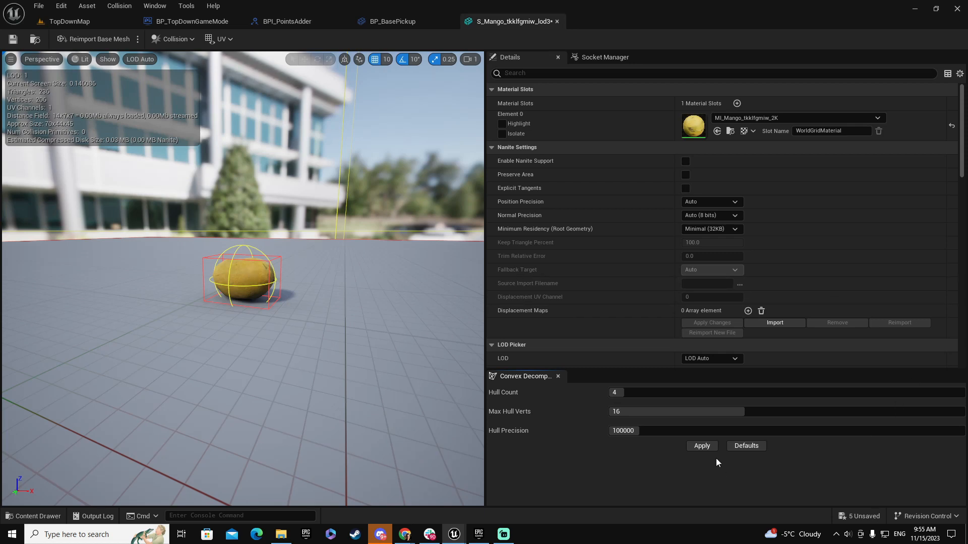
# Apply convex decomposition collision to the mango mesh with hull count 4, 16 max hull verts and precision 100000, and save and close it.
pyautogui.click(704, 446)
pyautogui.click(11, 41)
pyautogui.click(556, 22)
pyautogui.click(93, 23)
# Place a BP_BasePickup_Mango from the TopDown Blueprints folder in the level, on the opposite side of the grapes from the cylinder.
pyautogui.click(348, 414)
pyautogui.scroll(-3, 273, 428)
pyautogui.click(216, 459)
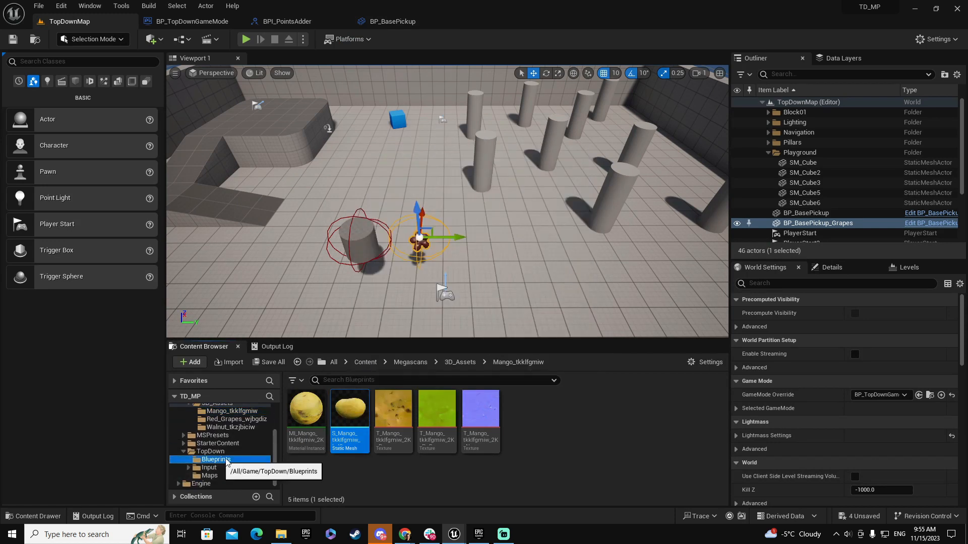
pyautogui.moveTo(393, 415); pyautogui.dragTo(510, 227)
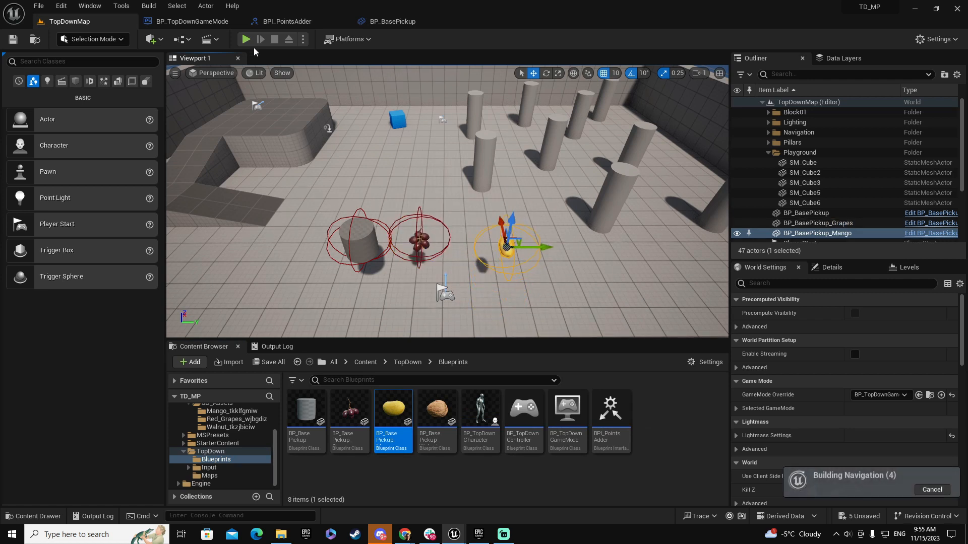
# Play-test the level with the mango pickup placed, and stop the simulation and dismiss the message log.
pyautogui.click(245, 39)
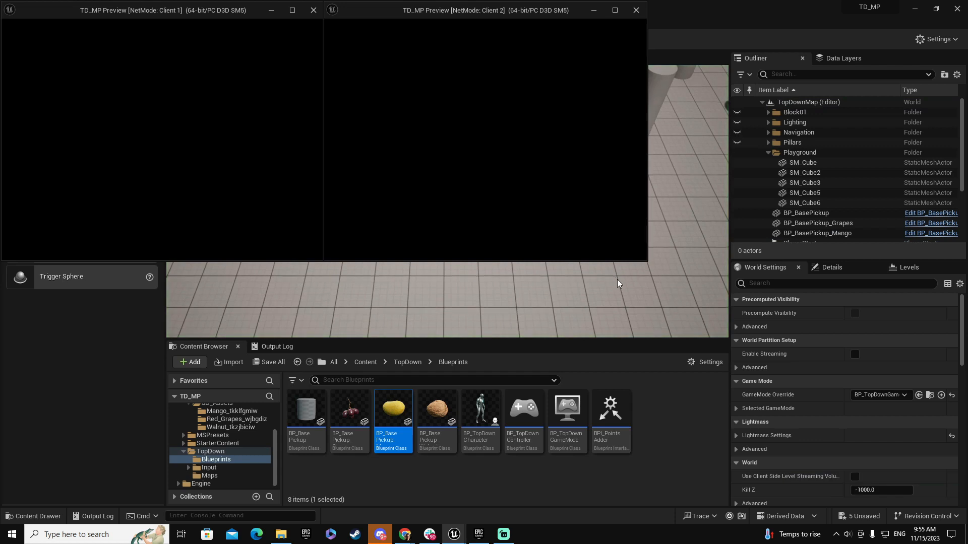
pyautogui.click(617, 279)
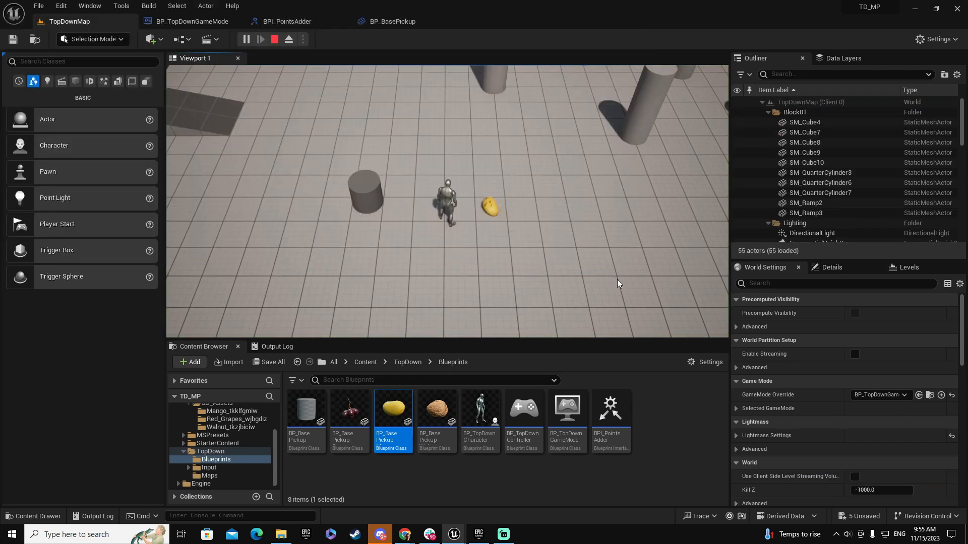
pyautogui.press('Escape')
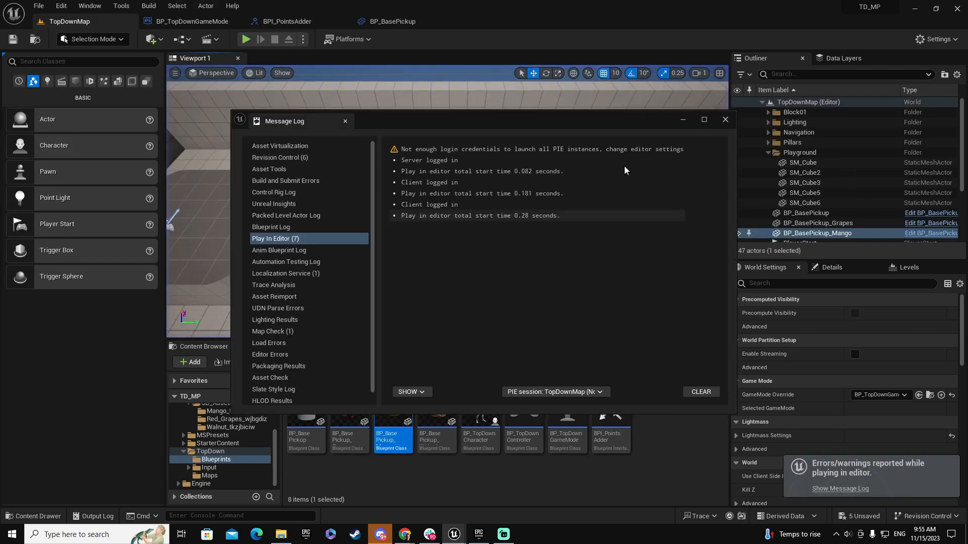
pyautogui.click(725, 121)
# Open the red grapes static mesh from the Red_Grapes_wjbgdiz folder, display its bounds, and save and close it.
pyautogui.moveTo(275, 450); pyautogui.dragTo(274, 432)
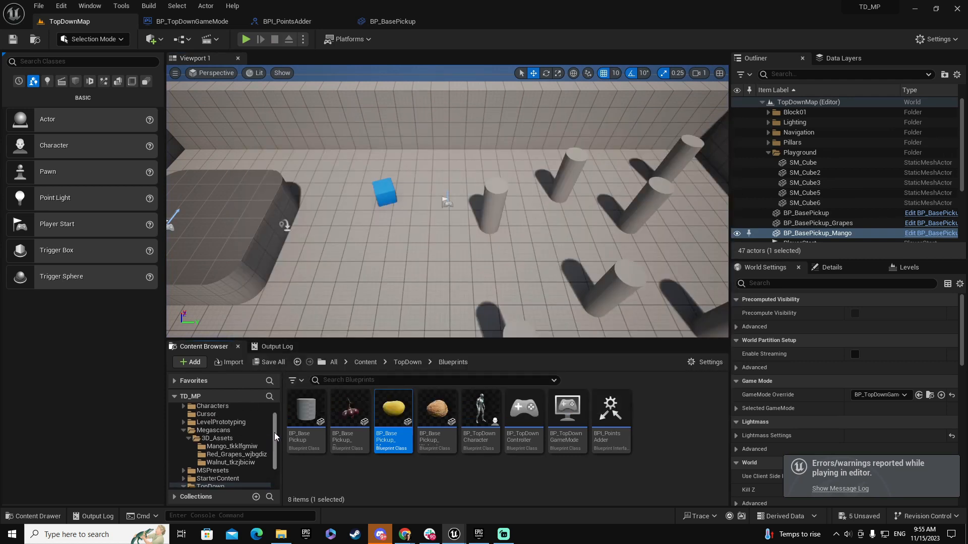
pyautogui.click(226, 455)
pyautogui.click(357, 406)
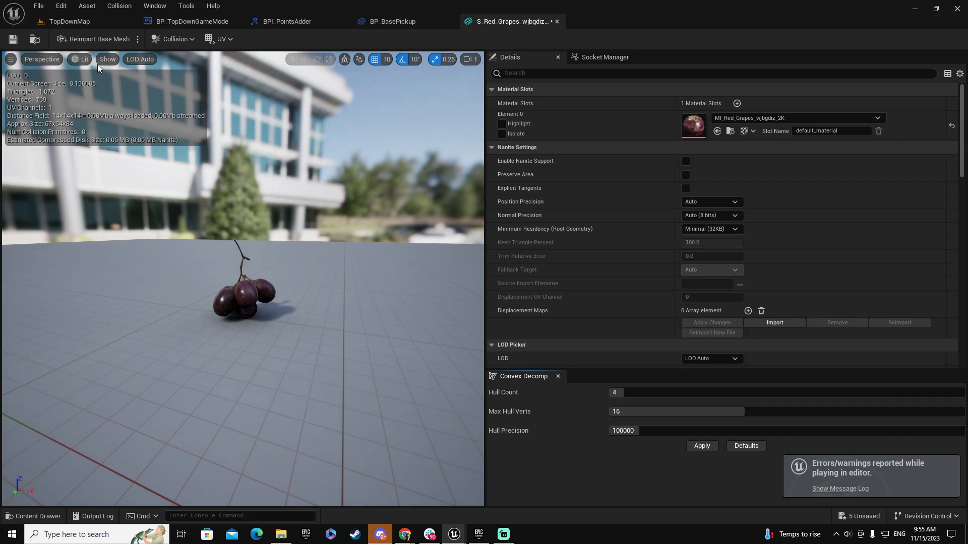
pyautogui.click(109, 59)
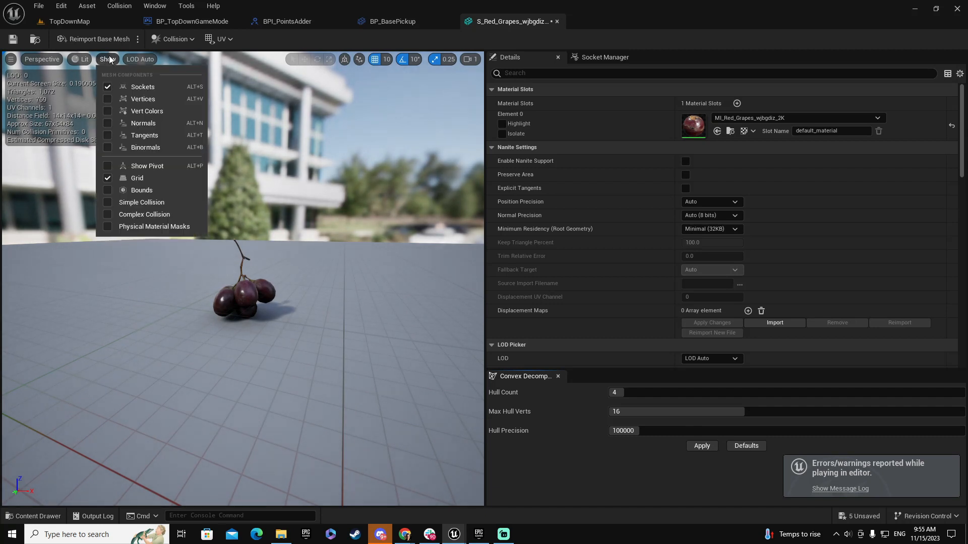
pyautogui.click(154, 194)
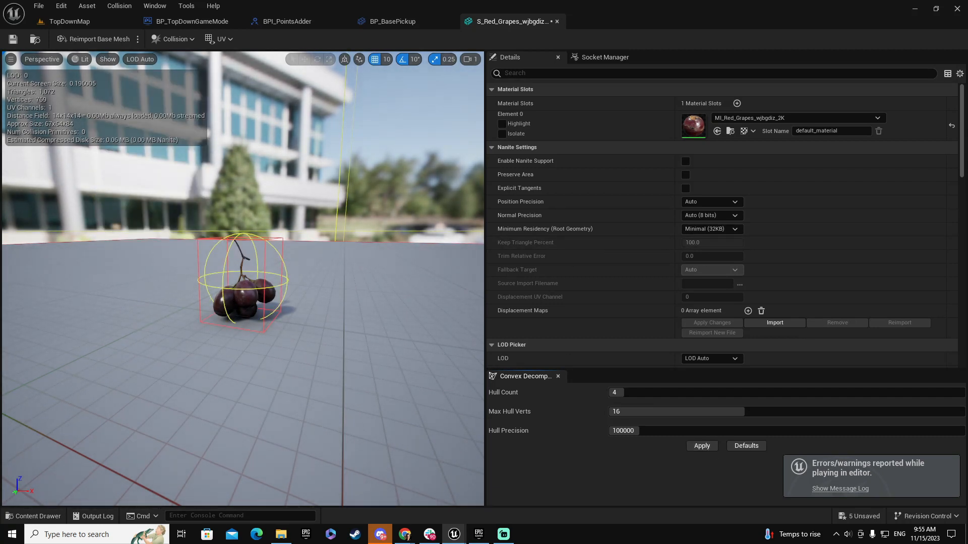
pyautogui.click(14, 40)
pyautogui.click(557, 22)
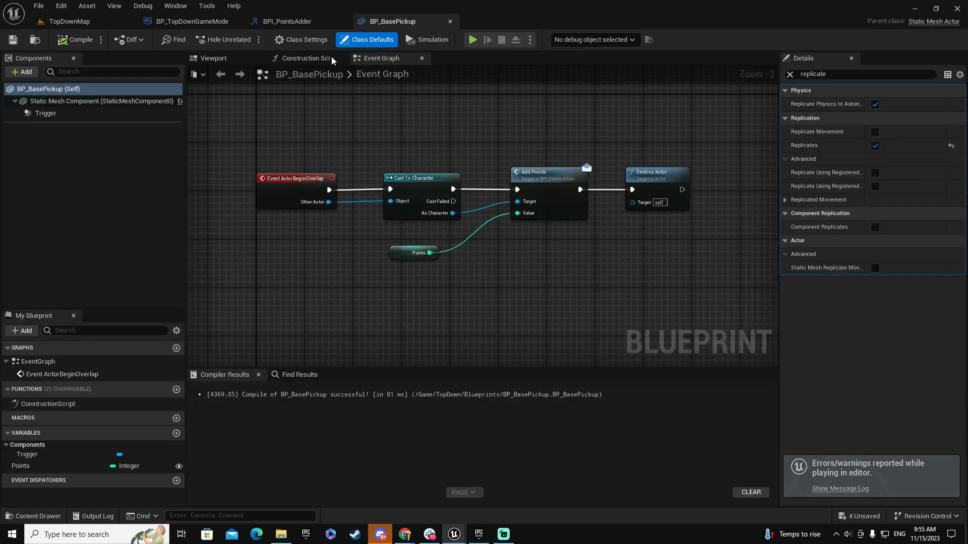
# Apply convex decomposition collision to the S_Walnut mesh with hull count 4, 16 max hull verts and precision 100000, and display its bounds.
pyautogui.click(69, 21)
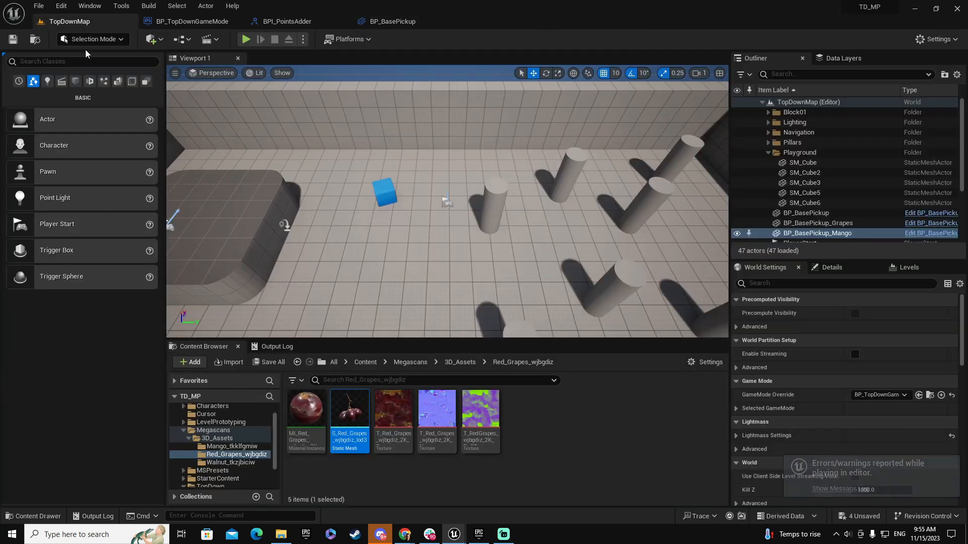
pyautogui.click(230, 462)
pyautogui.click(357, 413)
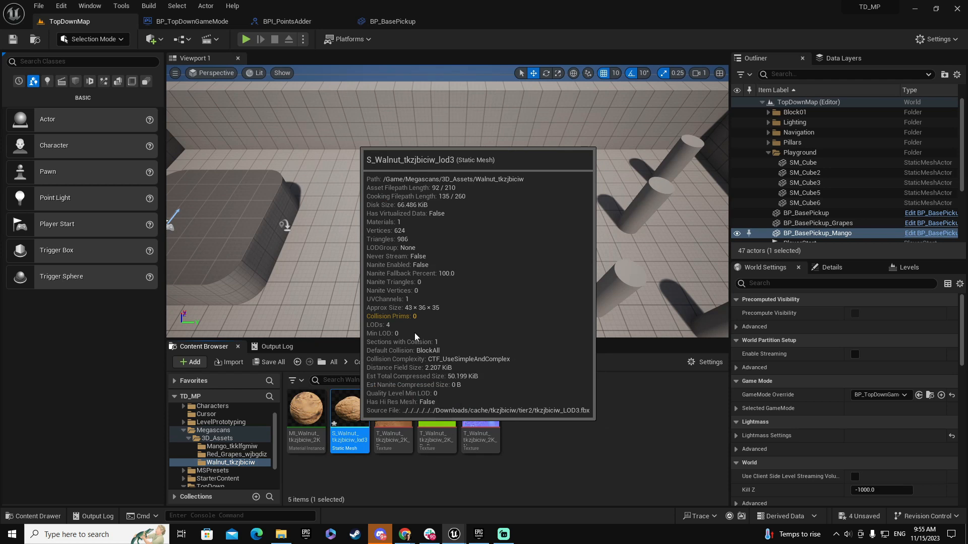
pyautogui.click(697, 446)
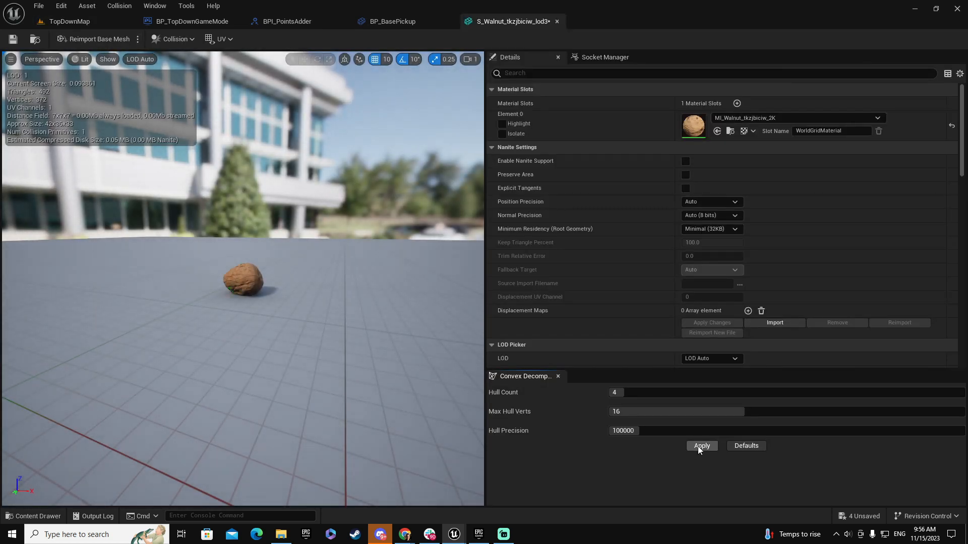
pyautogui.click(108, 59)
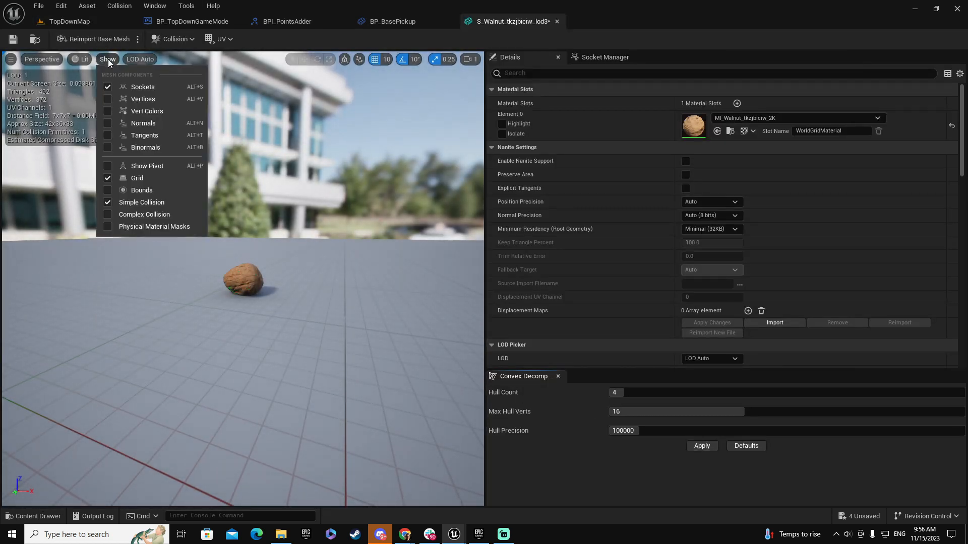
pyautogui.click(122, 194)
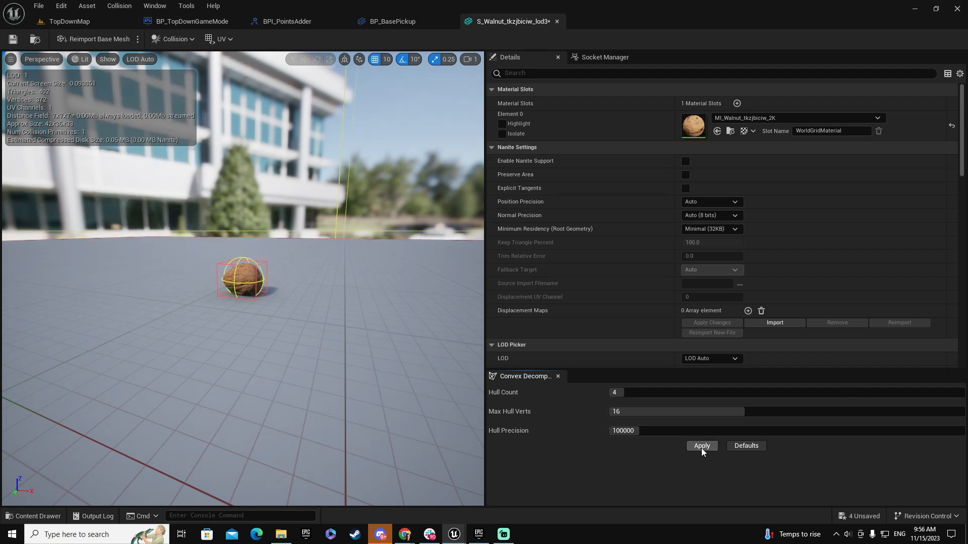
pyautogui.click(557, 21)
pyautogui.click(96, 21)
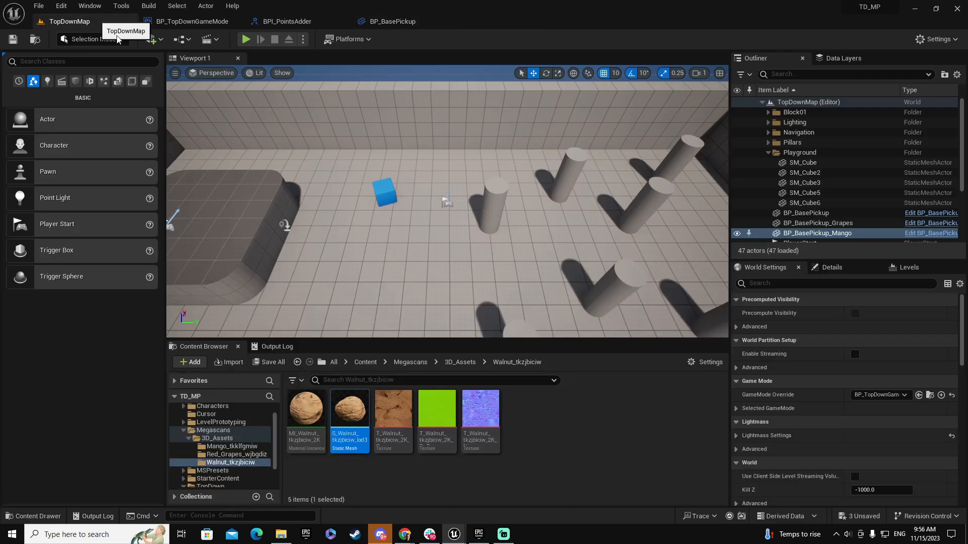
# Play-test the pickups in TopDownMap, stop the simulation, and clear and close the message log.
pyautogui.moveTo(401, 306)
pyautogui.mouseDown(button='right')
pyautogui.moveTo(402, 275)
pyautogui.moveTo(404, 322)
pyautogui.mouseUp(button='right')
pyautogui.press('s')
pyautogui.press('d')
pyautogui.moveTo(283, 183)
pyautogui.mouseDown(button='right')
pyautogui.moveTo(283, 198)
pyautogui.moveTo(284, 183)
pyautogui.mouseUp(button='right')
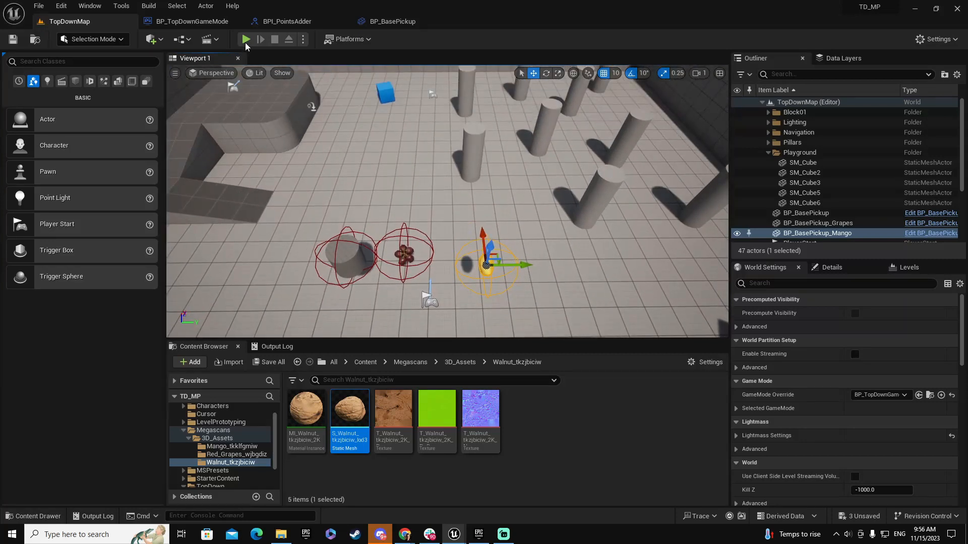
pyautogui.click(246, 38)
pyautogui.click(584, 289)
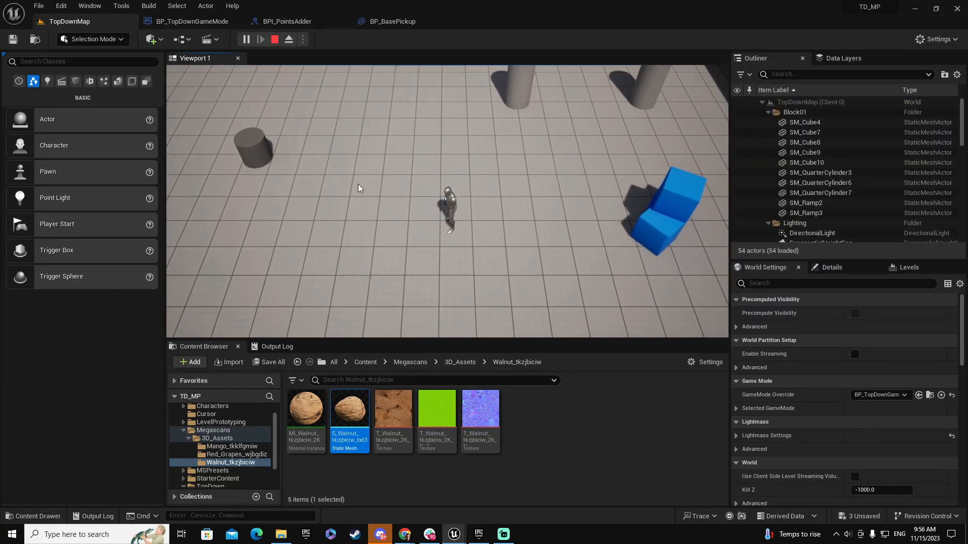
pyautogui.click(274, 41)
pyautogui.click(705, 392)
pyautogui.click(724, 121)
# Move the grapes pickup to the far side of the cylinder and shift the mango pickup farther from the Player Start.
pyautogui.moveTo(344, 265); pyautogui.dragTo(344, 297, button='right')
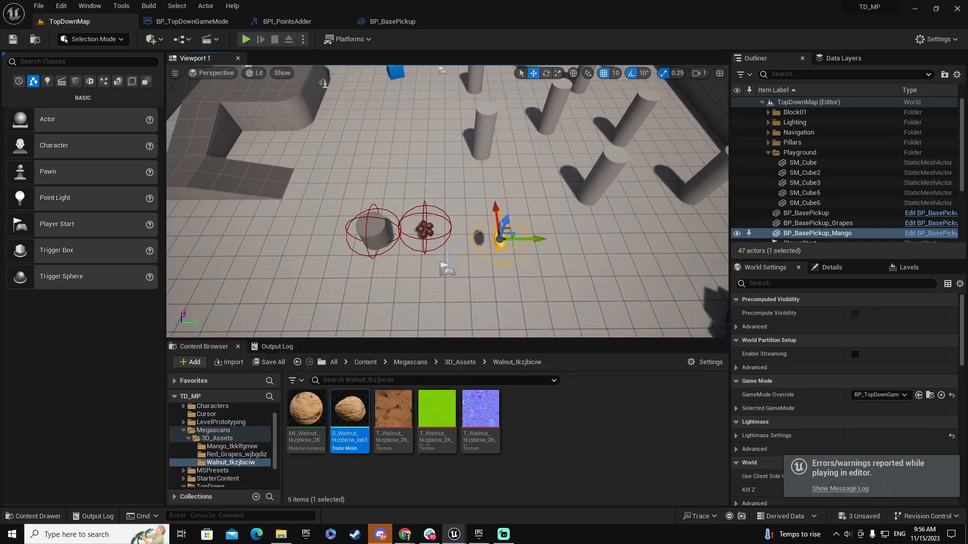
pyautogui.click(424, 229)
pyautogui.moveTo(455, 230); pyautogui.dragTo(329, 230)
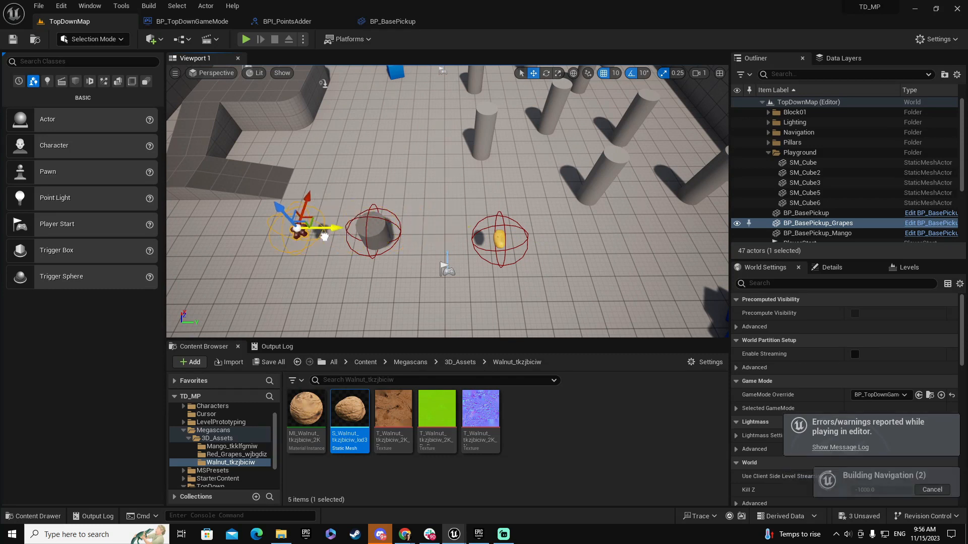
pyautogui.click(499, 239)
pyautogui.moveTo(541, 238); pyautogui.dragTo(595, 237)
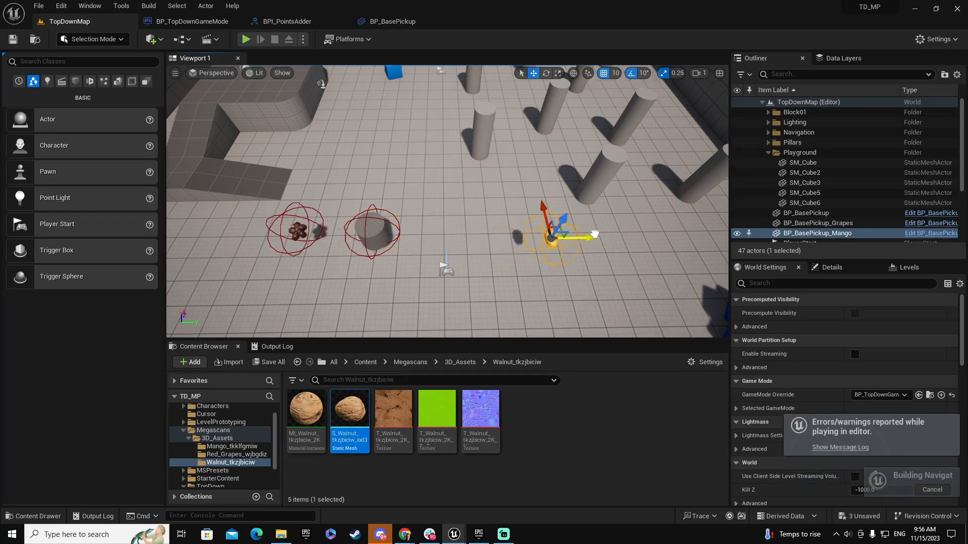
# Play-test the spaced-out pickups by running the character toward the mango.
pyautogui.click(246, 39)
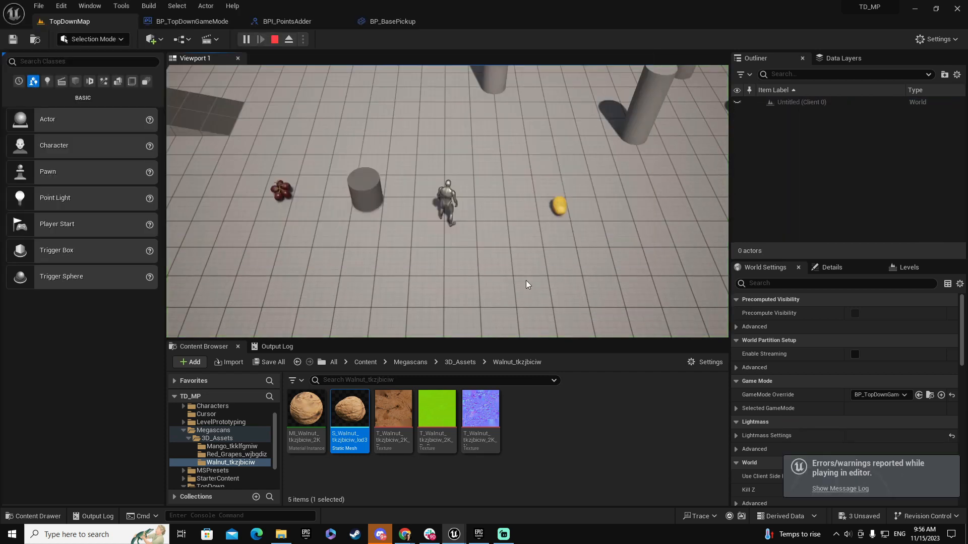
pyautogui.click(525, 280)
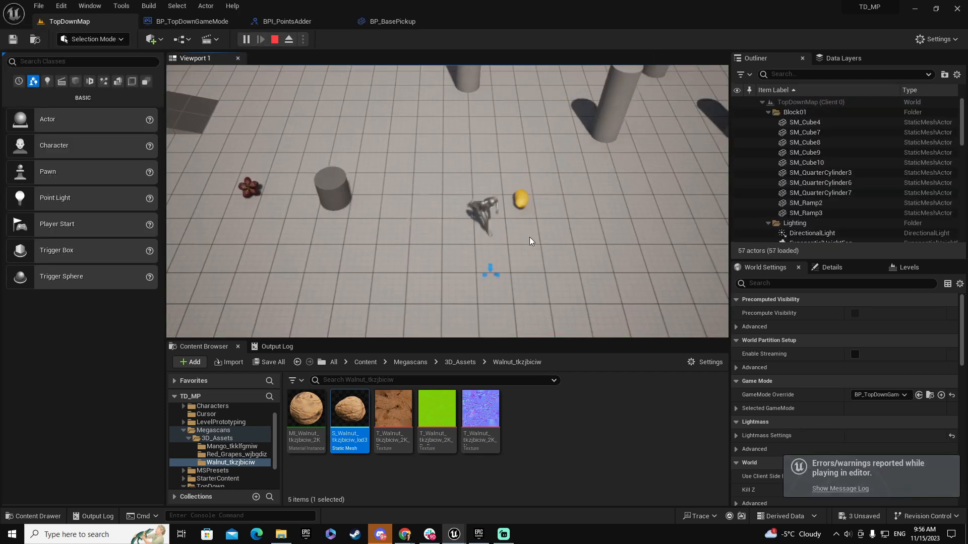
pyautogui.click(464, 159)
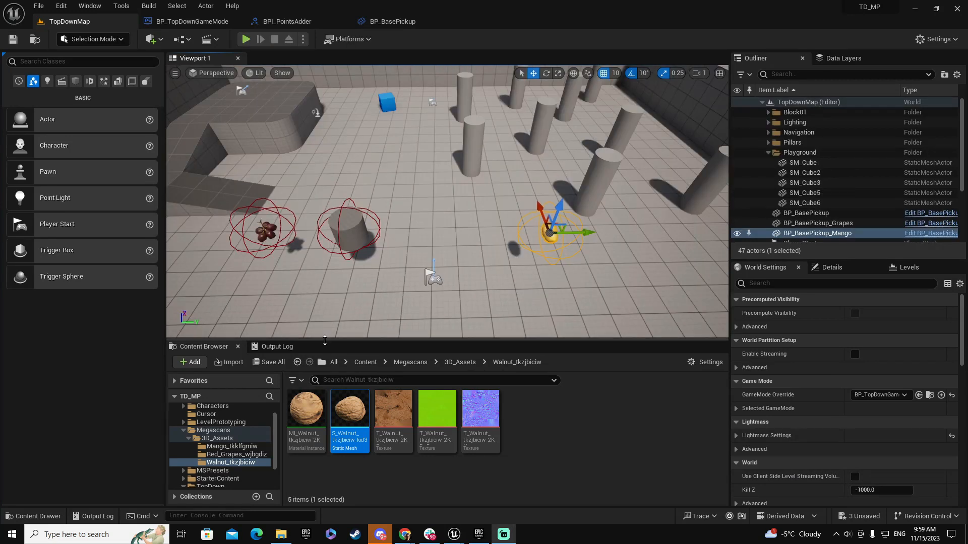
# Enlarge the content browser and open the BP_TopDownCharacter blueprint from the TopDown Blueprints folder.
pyautogui.moveTo(324, 332); pyautogui.dragTo(325, 302)
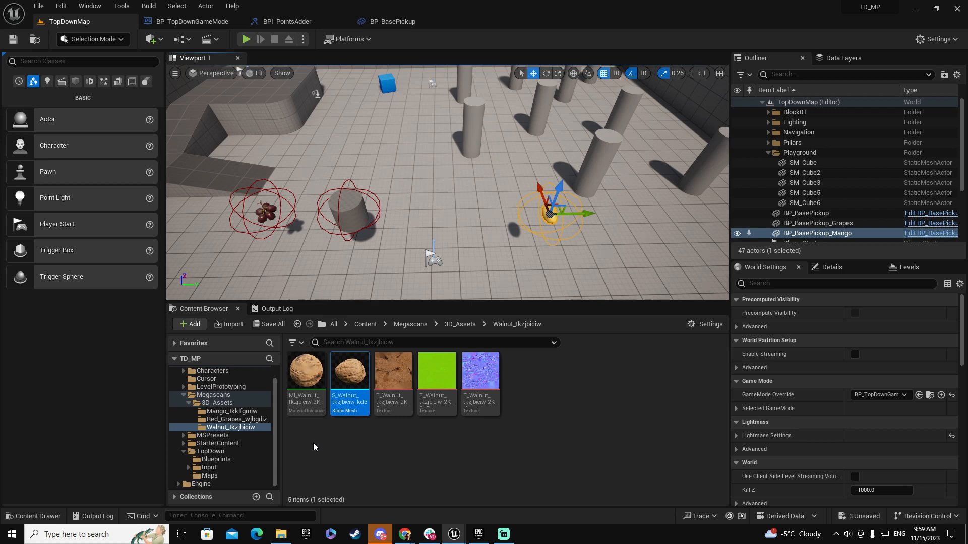
pyautogui.click(215, 460)
pyautogui.click(368, 446)
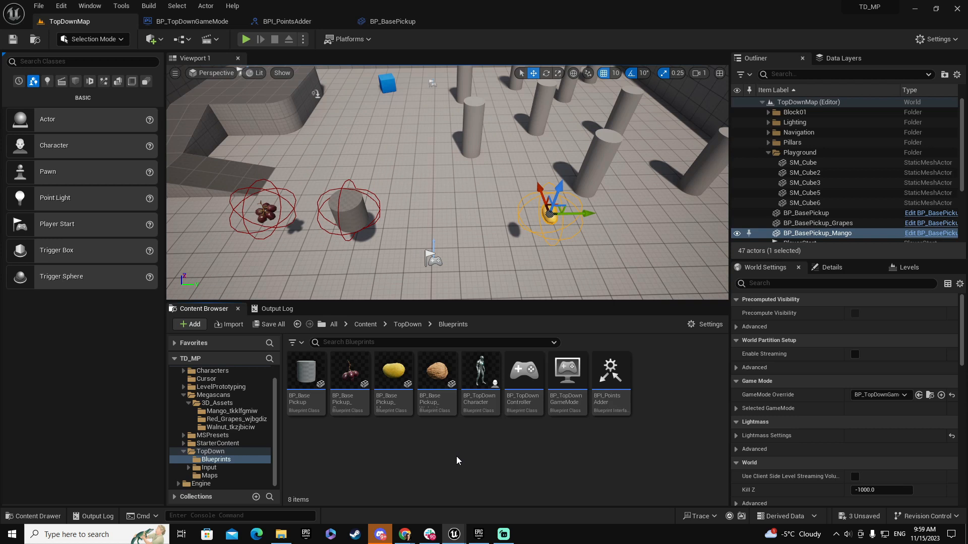
pyautogui.doubleClick(481, 370)
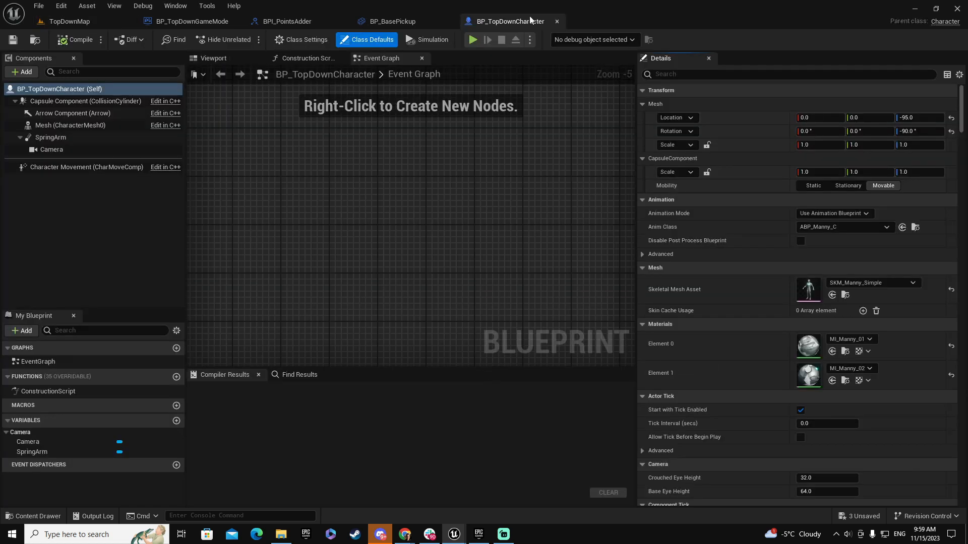
# Close the BP_TopDownGameMode, BPI_PointsAdder and BP_BasePickup editors and return to BP_TopDownCharacter.
pyautogui.click(216, 22)
pyautogui.click(235, 21)
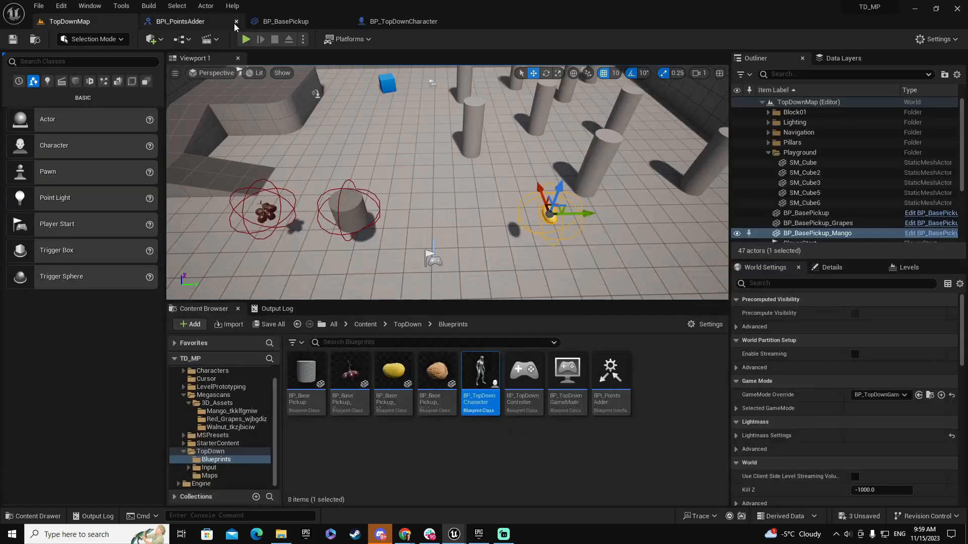
pyautogui.click(204, 21)
pyautogui.click(236, 23)
pyautogui.click(216, 22)
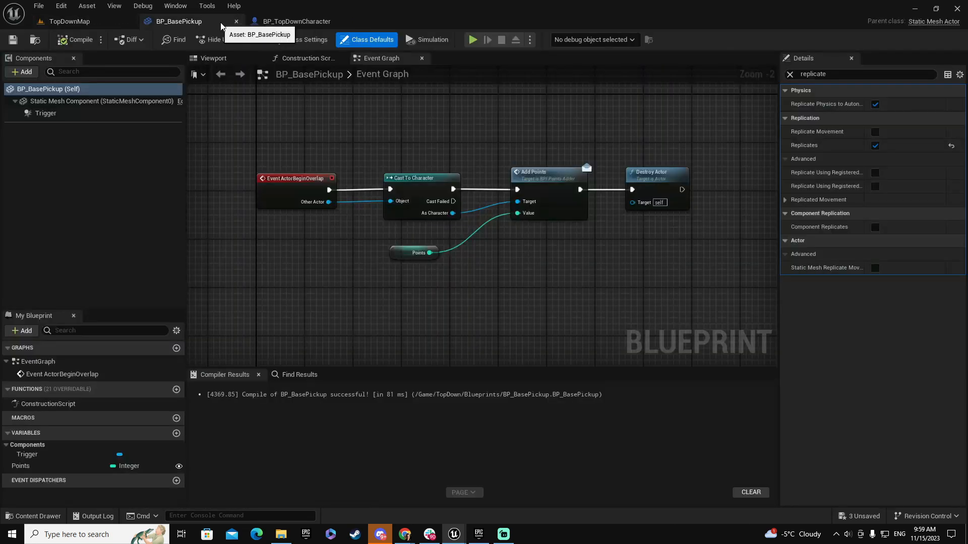
pyautogui.click(237, 22)
pyautogui.click(195, 21)
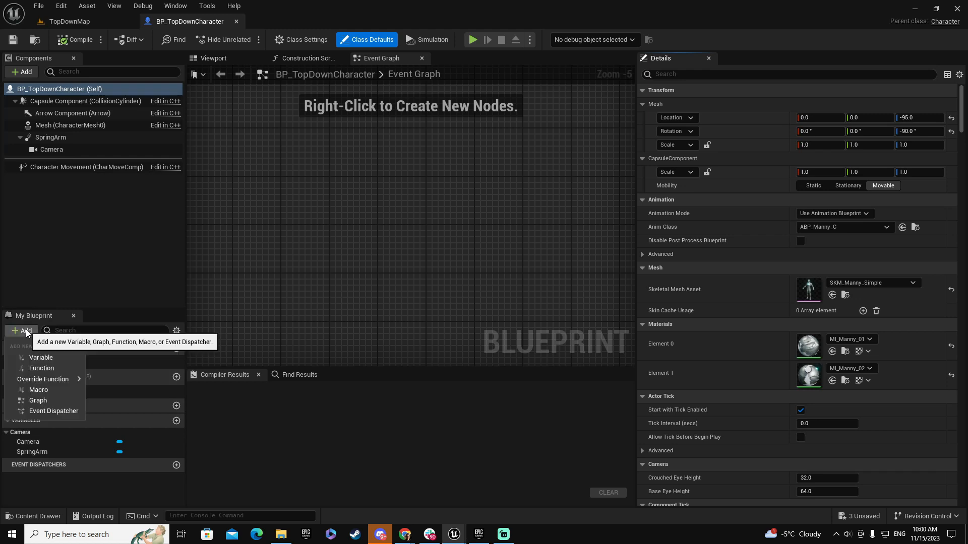
# Create an Integer variable named Points in BP_TopDownCharacter and set its replication to RepNotify.
pyautogui.click(43, 358)
pyautogui.write('Points')
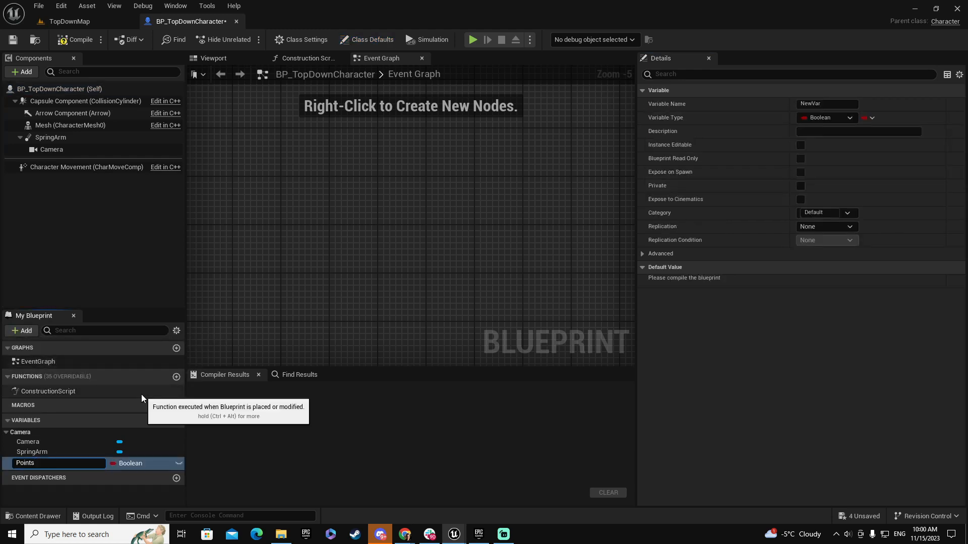
pyautogui.press('Return')
pyautogui.click(128, 463)
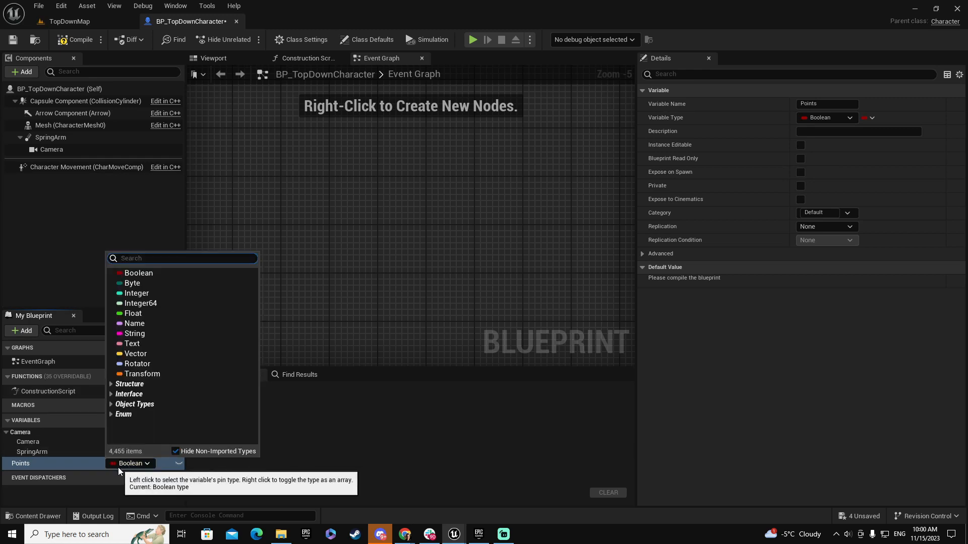
pyautogui.write('integer')
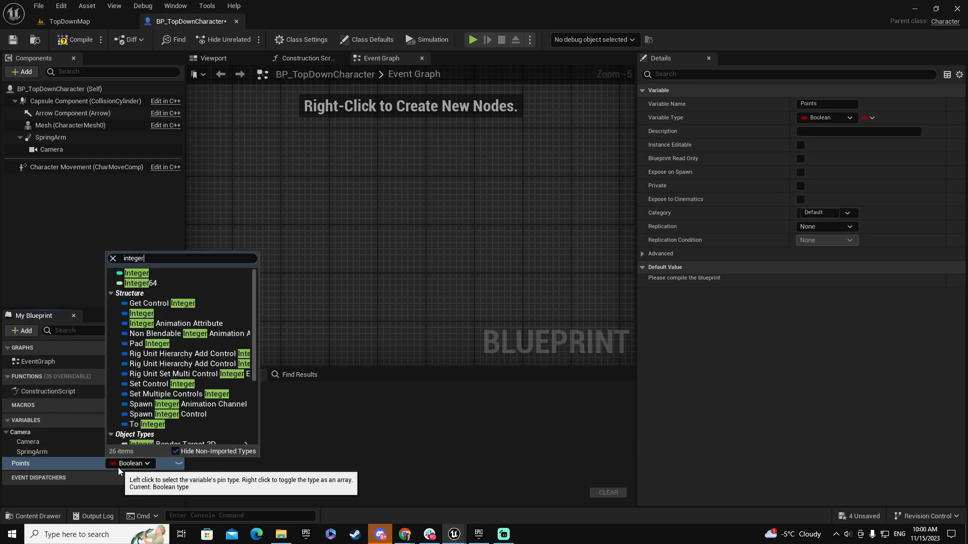
pyautogui.click(140, 271)
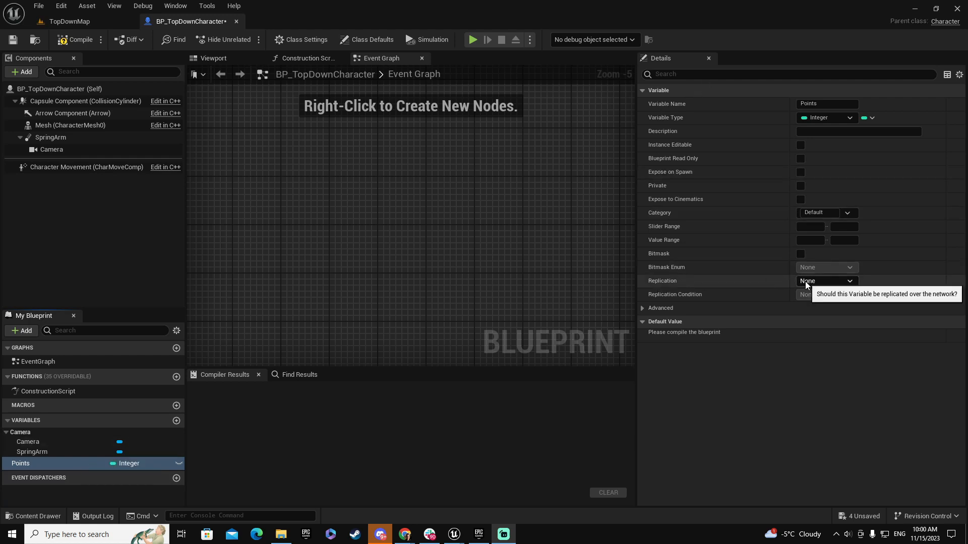
pyautogui.click(834, 282)
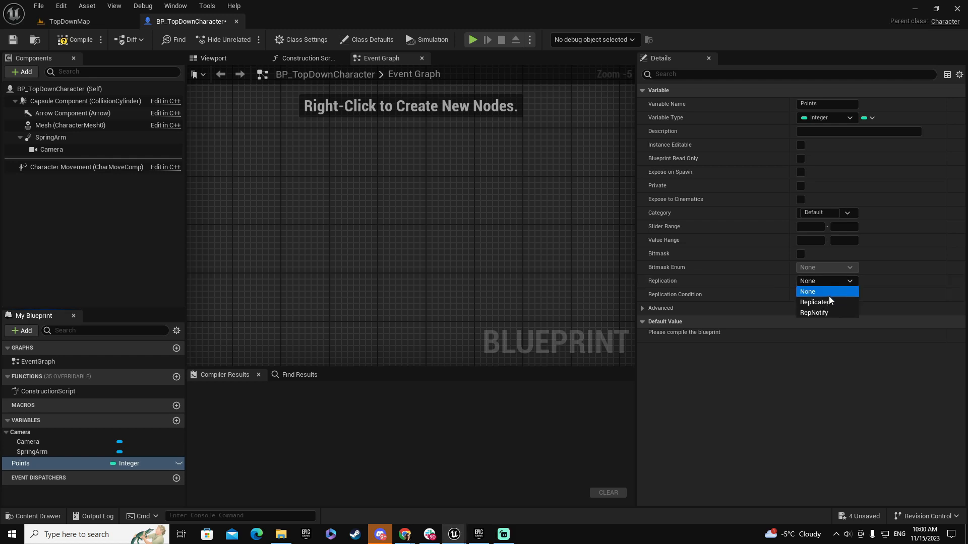
pyautogui.click(822, 313)
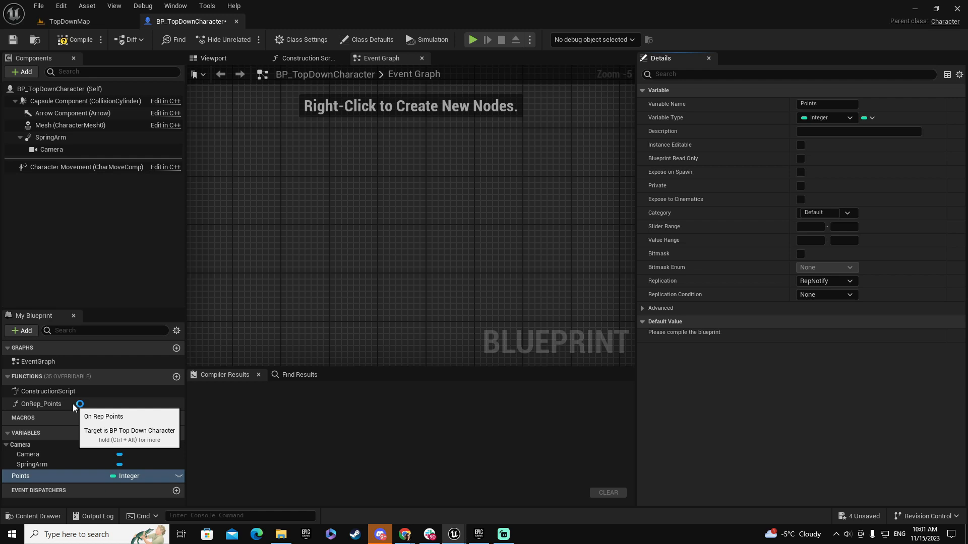
# Add a Text Render component to the character and show it in the blueprint's 3D view.
pyautogui.click(225, 61)
pyautogui.moveTo(361, 208)
pyautogui.mouseDown(button='right')
pyautogui.moveTo(392, 214)
pyautogui.moveTo(338, 212)
pyautogui.moveTo(360, 209)
pyautogui.mouseUp(button='right')
pyautogui.click(22, 72)
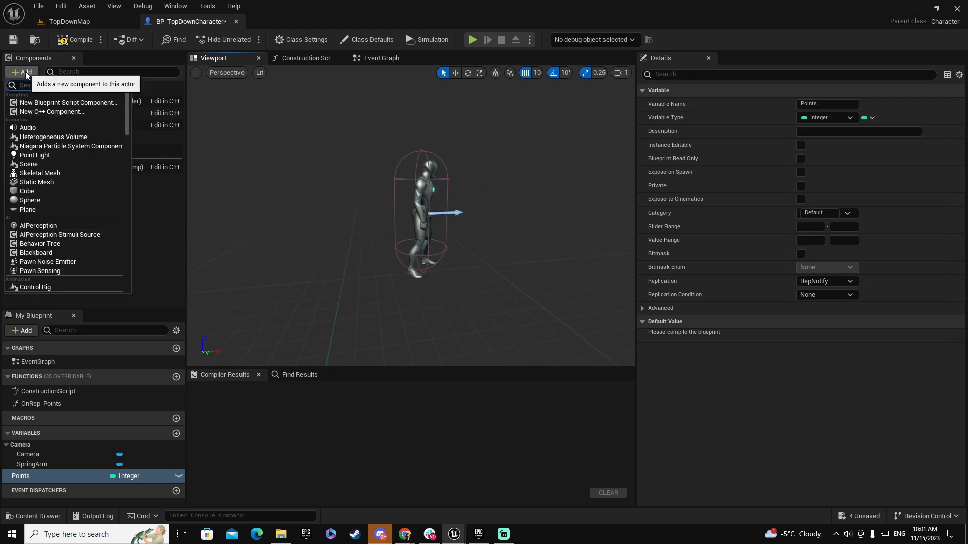
pyautogui.write('text')
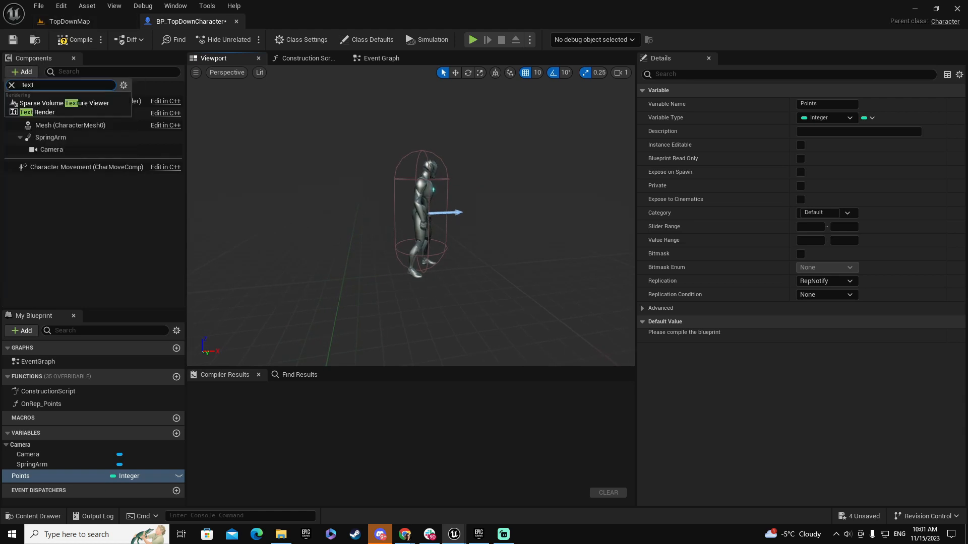
pyautogui.click(37, 112)
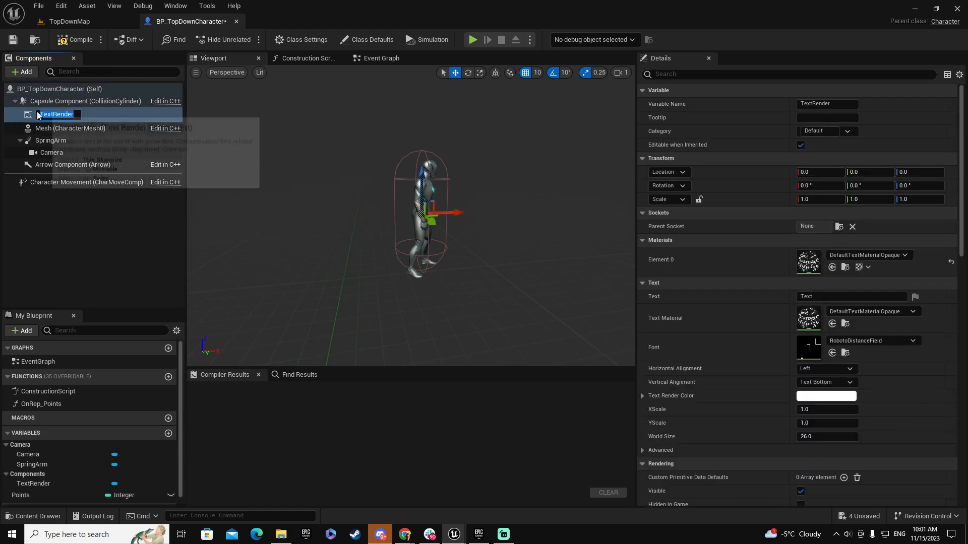
# Move the TextRender behind the character to X -100 and rotate it 180° about Z.
pyautogui.moveTo(462, 207); pyautogui.dragTo(378, 258)
pyautogui.moveTo(378, 258); pyautogui.dragTo(413, 284, button='right')
pyautogui.press('q')
pyautogui.press('e')
pyautogui.moveTo(407, 264); pyautogui.dragTo(316, 263)
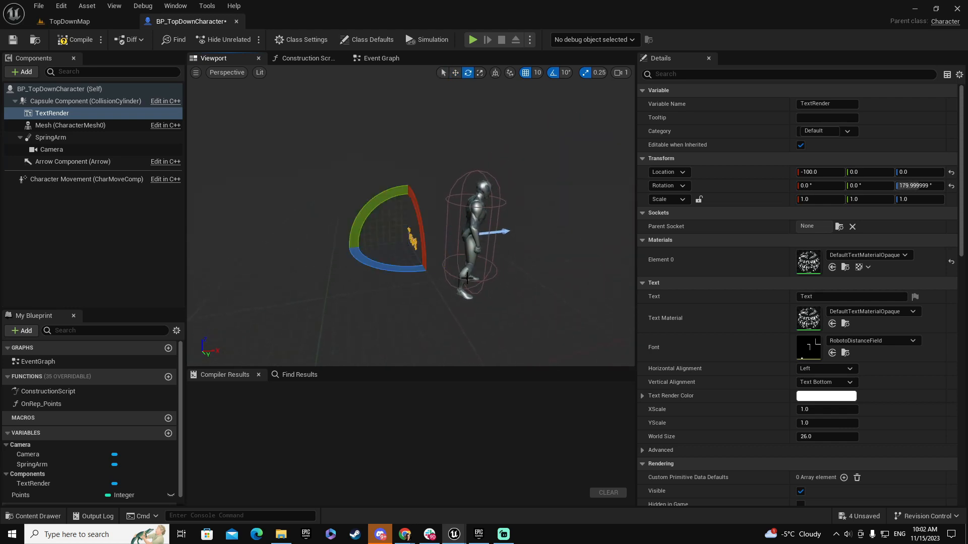
# Lower the TextRender toward the character's feet by setting its Z location to -80.
pyautogui.press('a')
pyautogui.moveTo(432, 280); pyautogui.dragTo(544, 280, button='right')
pyautogui.press('q')
pyautogui.press('w')
pyautogui.press('d')
pyautogui.moveTo(418, 266); pyautogui.dragTo(330, 267, button='right')
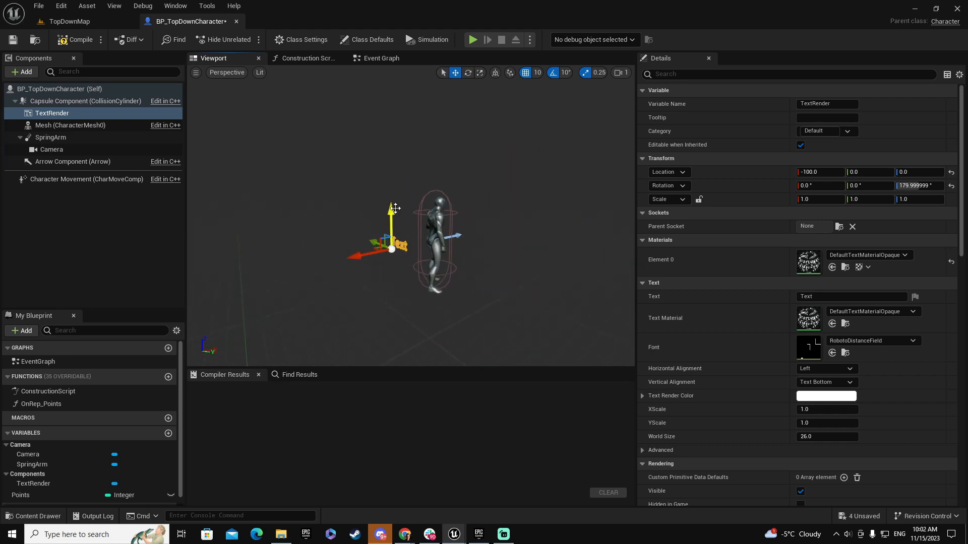
pyautogui.moveTo(391, 212); pyautogui.dragTo(391, 240)
pyautogui.click(927, 171)
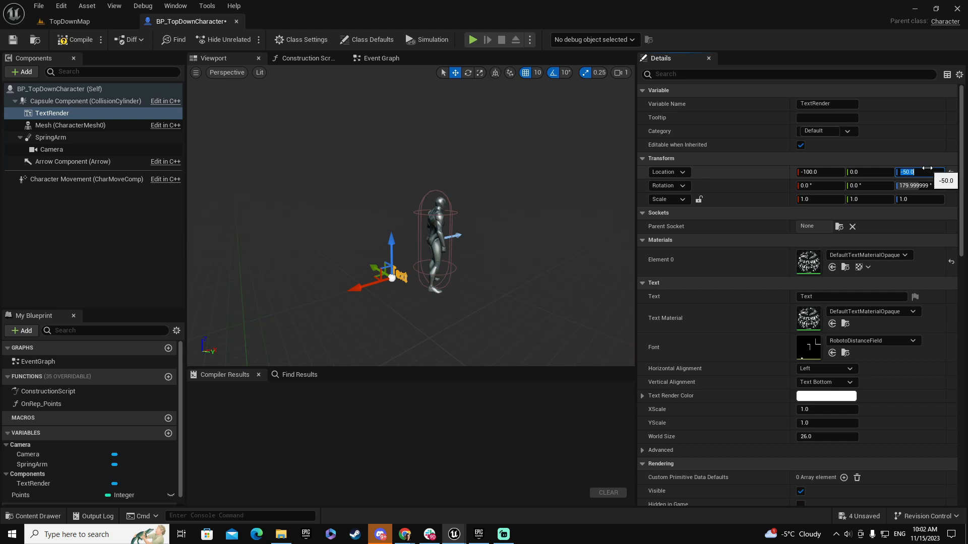
pyautogui.write('-80')
pyautogui.press('Return')
# Tilt the TextRender component back so its face points upward toward the top-down camera.
pyautogui.moveTo(529, 217); pyautogui.dragTo(473, 230, button='right')
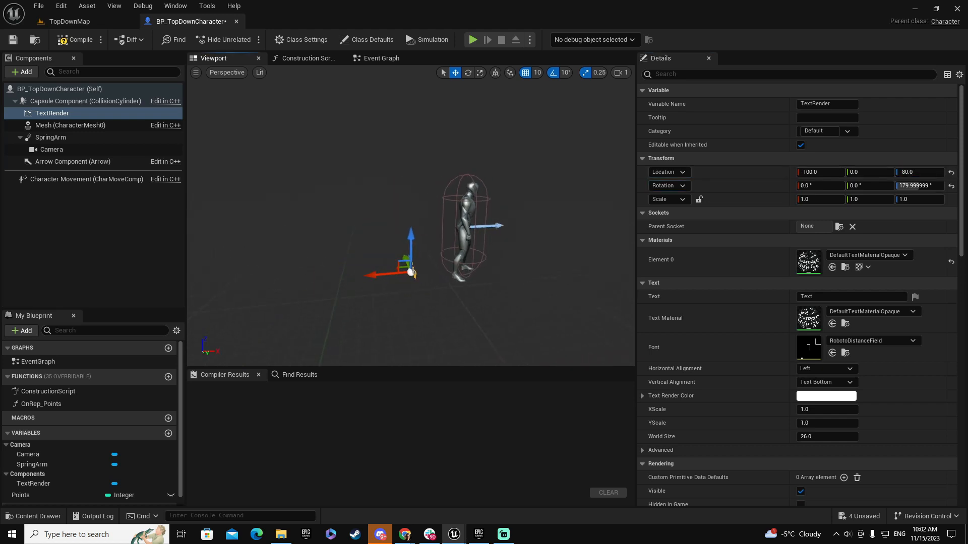
pyautogui.press('e')
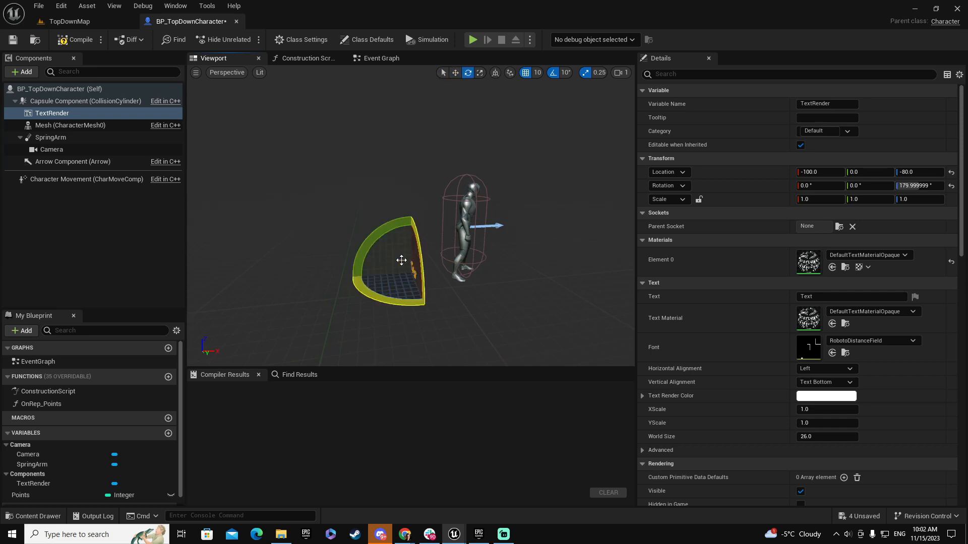
pyautogui.moveTo(372, 241); pyautogui.dragTo(399, 216)
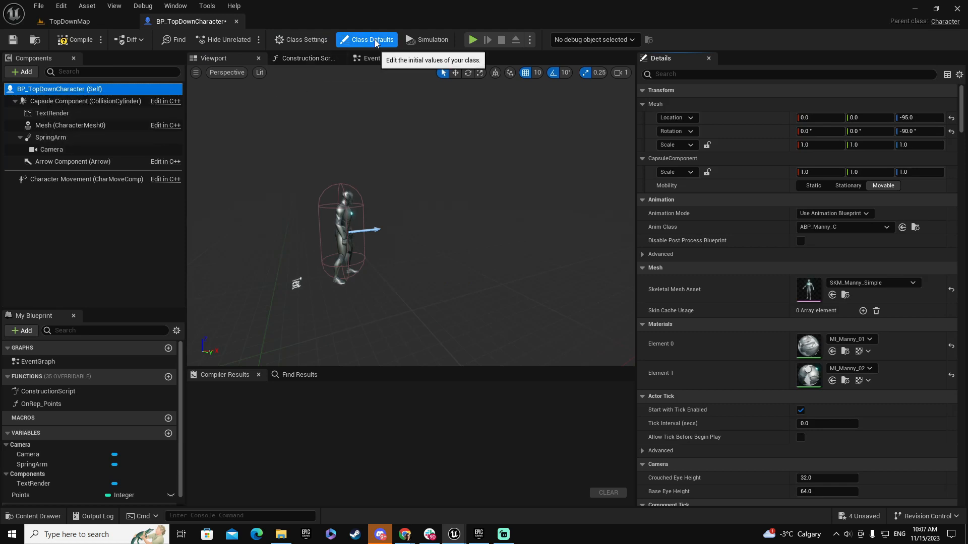
# Add BPI_PointsAdder to the character's implemented interfaces in its class settings.
pyautogui.click(310, 38)
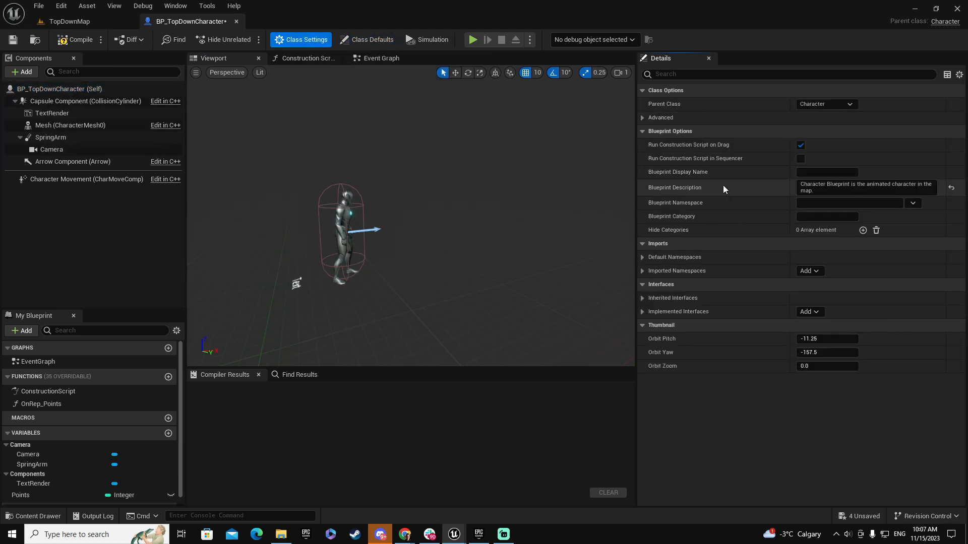
pyautogui.click(643, 312)
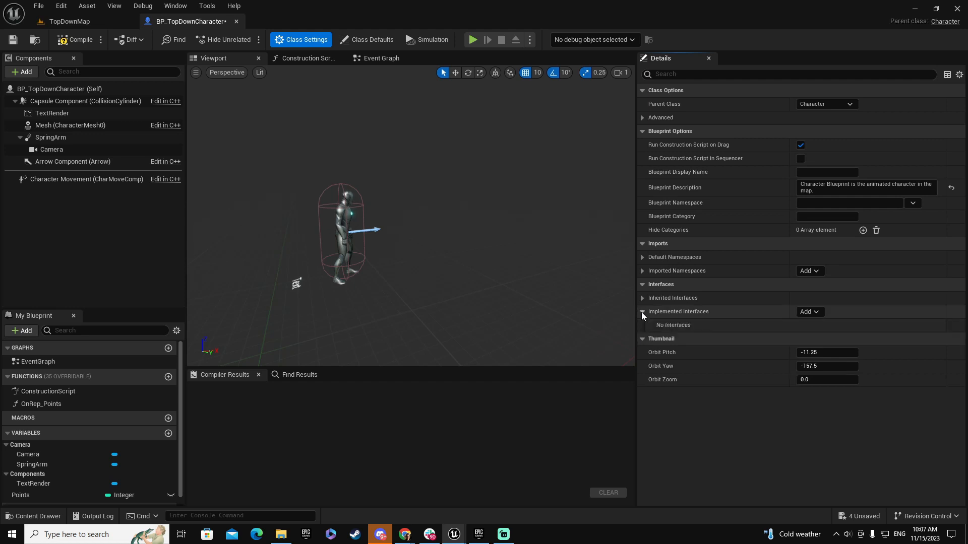
pyautogui.click(809, 312)
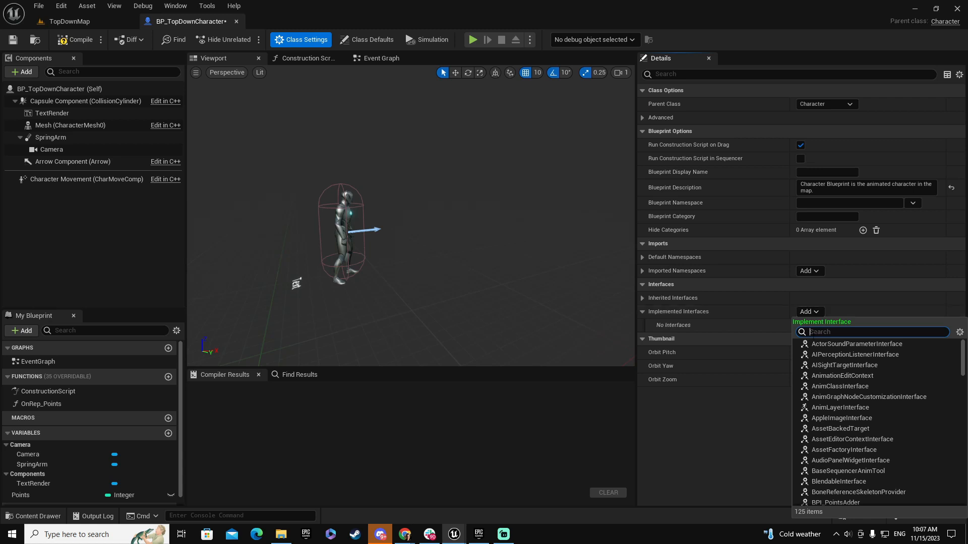
pyautogui.write('points')
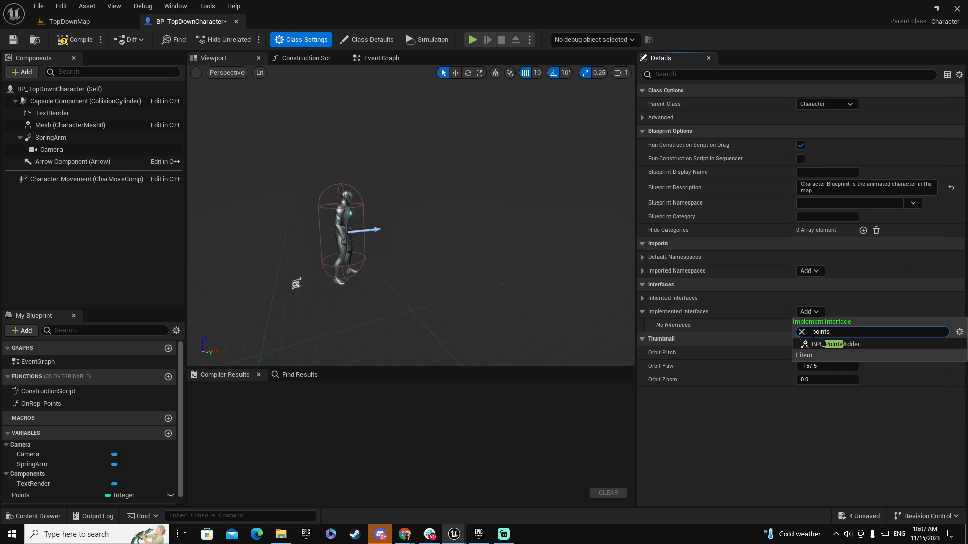
pyautogui.click(843, 344)
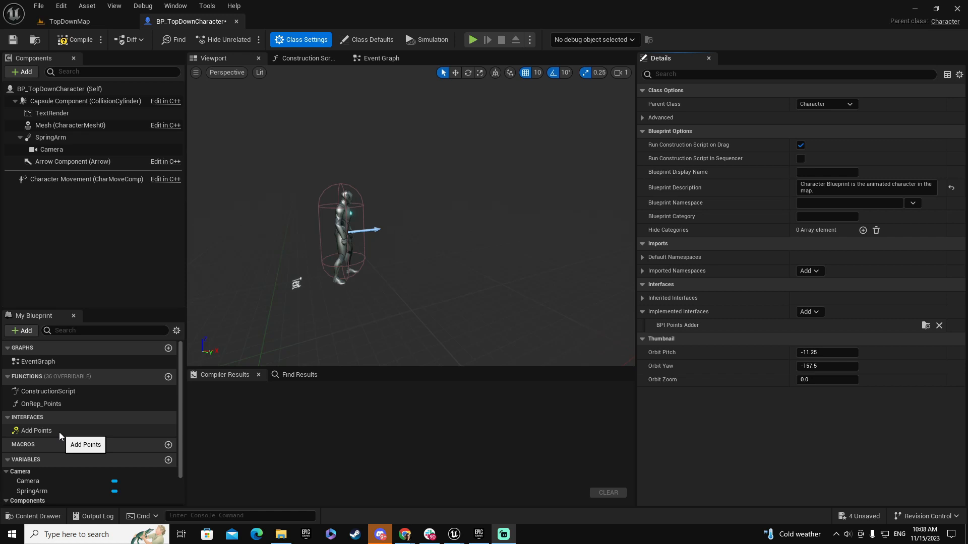
# Implement the interface's Add Points function as an event in the character's Event Graph.
pyautogui.click(45, 432)
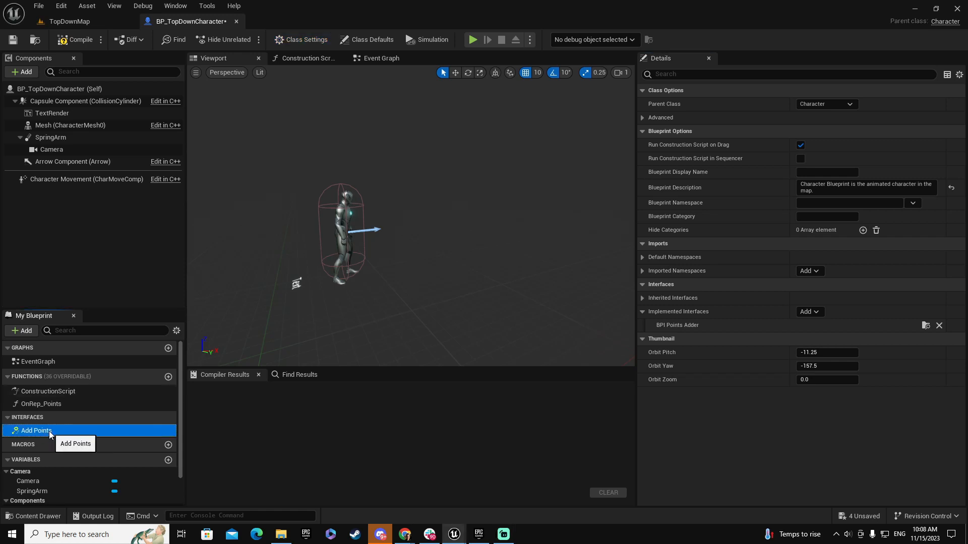
pyautogui.rightClick(50, 435)
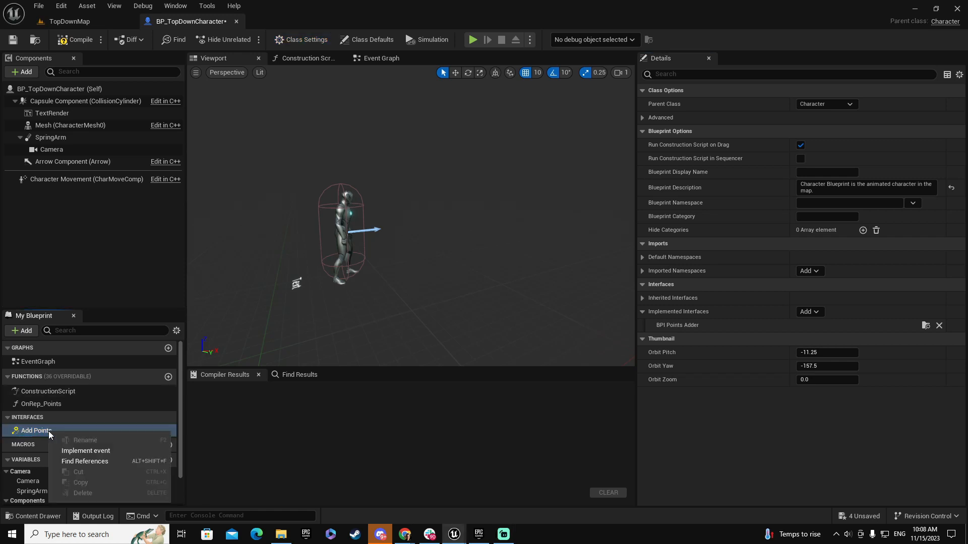
pyautogui.click(89, 450)
pyautogui.moveTo(494, 325); pyautogui.dragTo(406, 259, button='right')
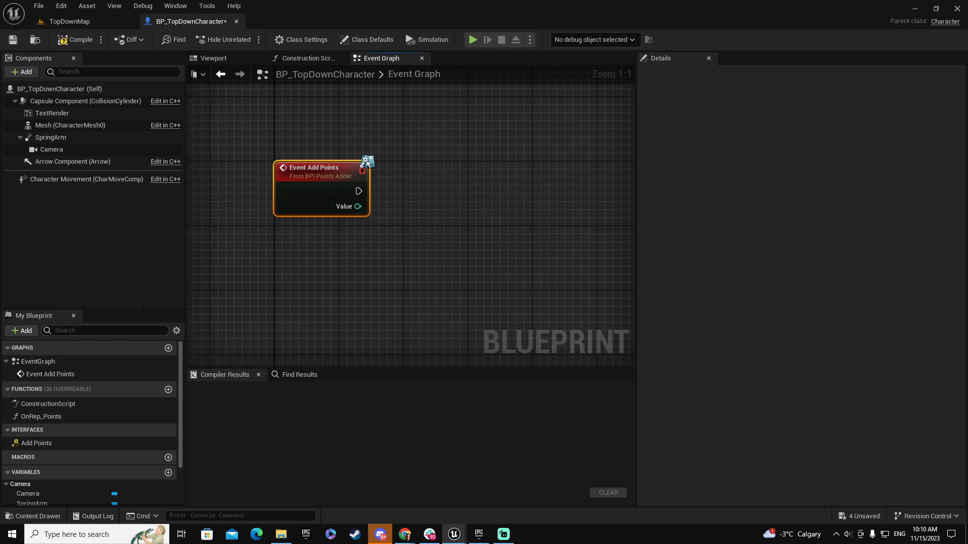
# Place a Get Points node and an Add node, feeding the event's Value and Points into the addition.
pyautogui.moveTo(144, 307); pyautogui.dragTo(160, 242)
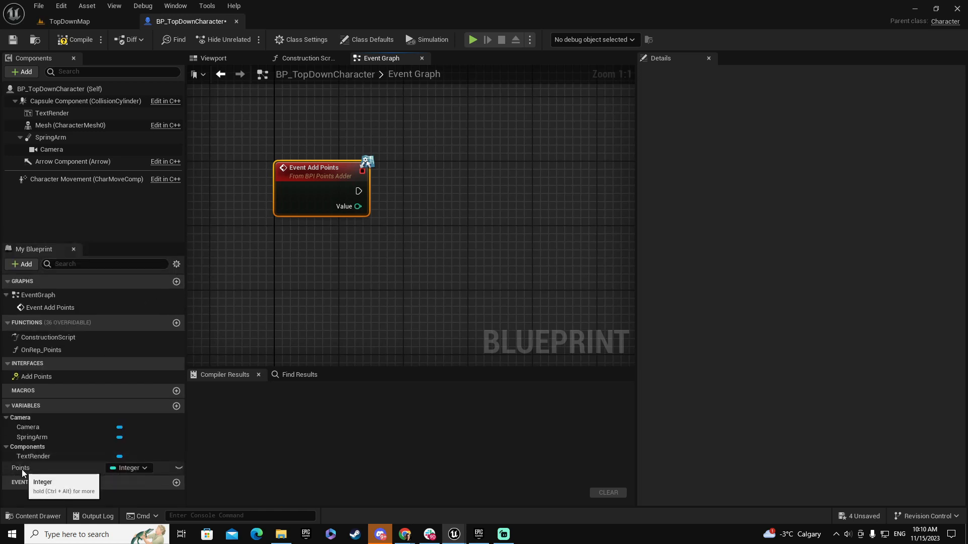
pyautogui.moveTo(24, 470); pyautogui.dragTo(313, 251)
pyautogui.click(372, 287)
pyautogui.rightClick(414, 237)
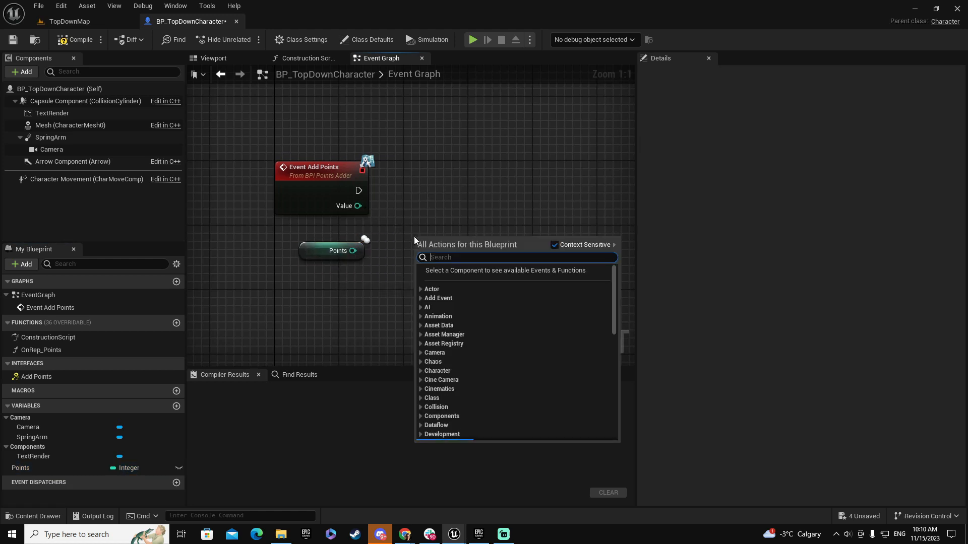
pyautogui.write('add')
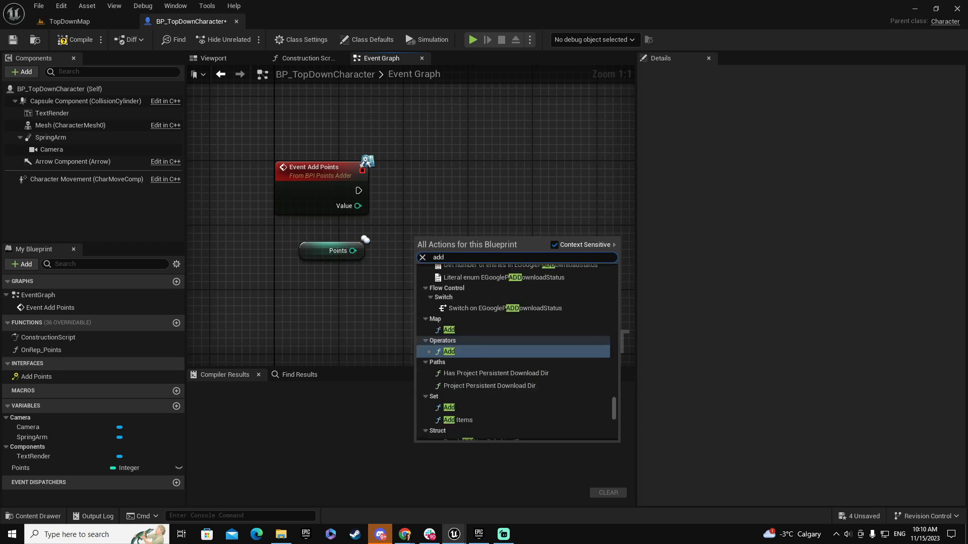
pyautogui.click(444, 351)
pyautogui.moveTo(365, 211); pyautogui.dragTo(421, 242)
pyautogui.moveTo(359, 252); pyautogui.dragTo(394, 217)
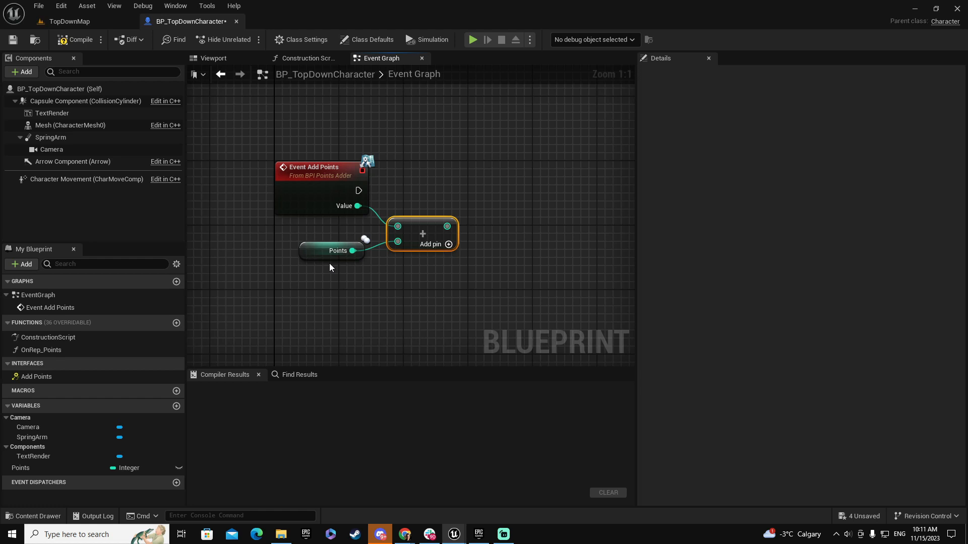
# Add a Set Points node driven by Event Add Points and the sum, and compile and save the blueprint.
pyautogui.moveTo(28, 468); pyautogui.dragTo(524, 170)
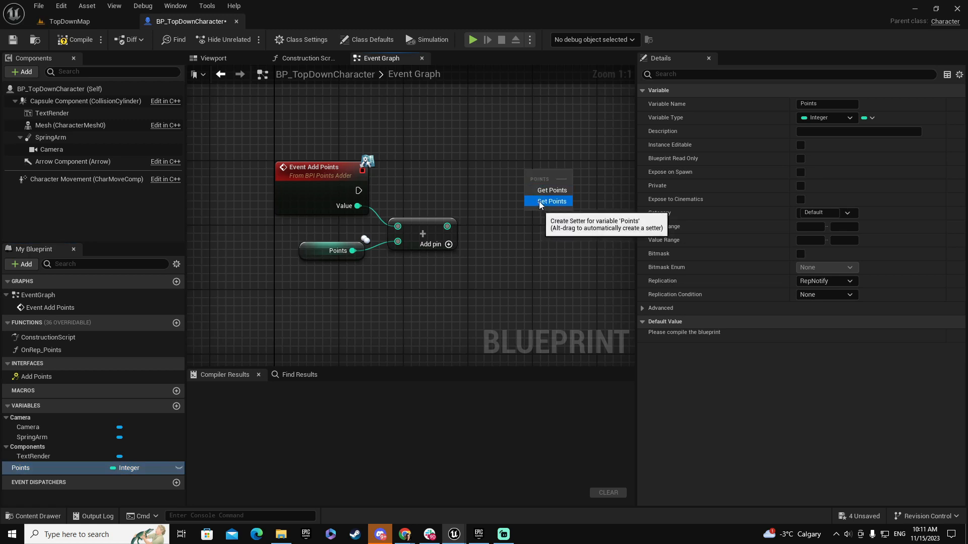
pyautogui.click(537, 199)
pyautogui.moveTo(358, 190); pyautogui.dragTo(527, 187)
pyautogui.moveTo(447, 227); pyautogui.dragTo(521, 187)
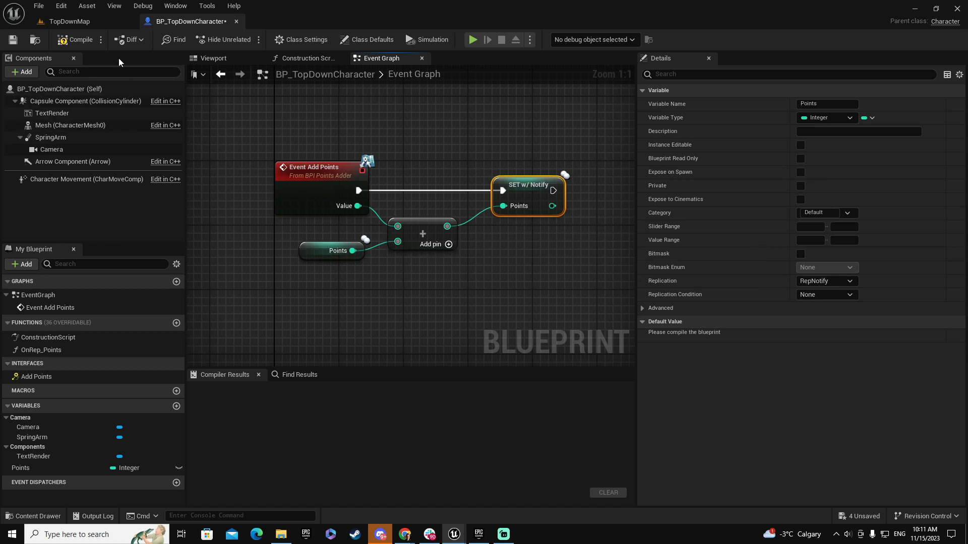
pyautogui.click(84, 42)
pyautogui.click(12, 42)
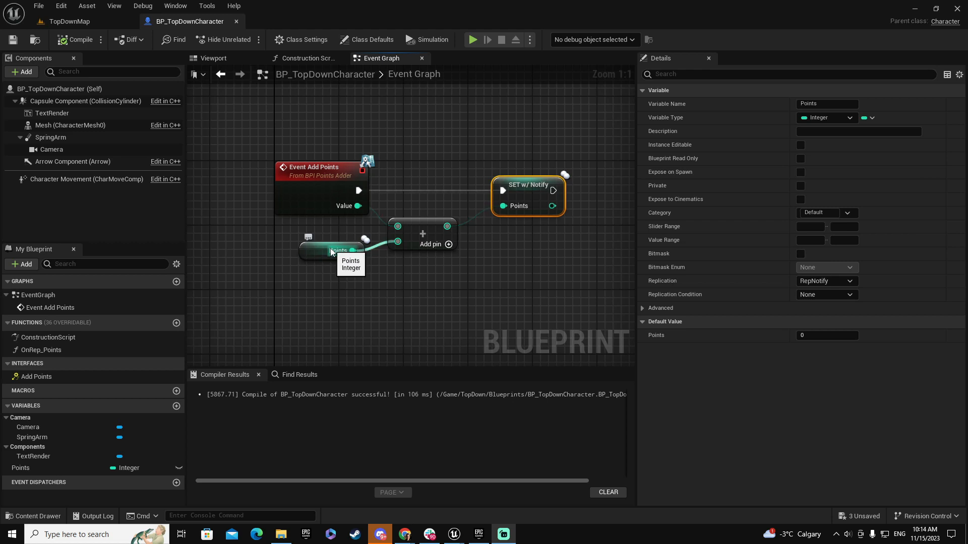
# Open the OnRep_Points function and connect a Set Text (TextRender) node to its entry, placing the Text Render reference below the entry node.
pyautogui.click(228, 61)
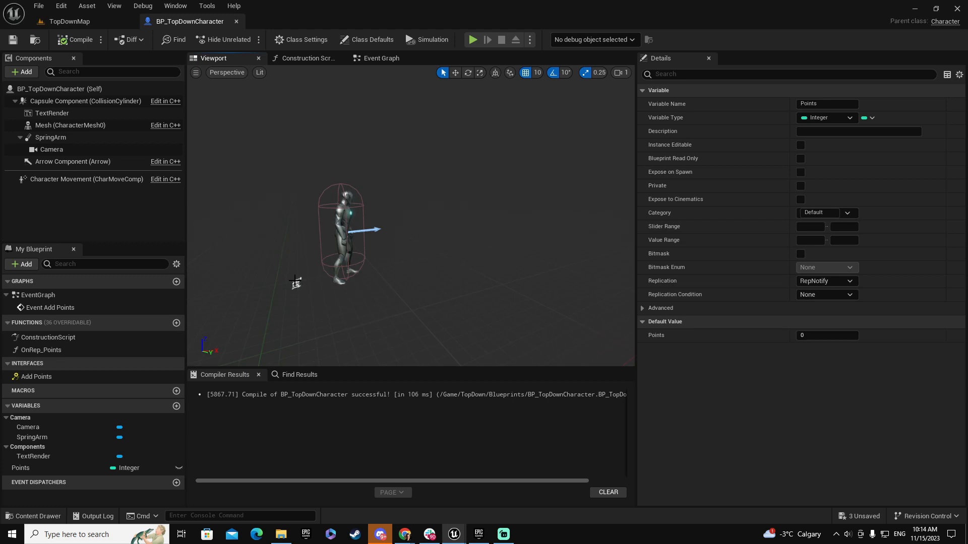
pyautogui.doubleClick(34, 351)
pyautogui.moveTo(458, 286); pyautogui.dragTo(271, 257, button='right')
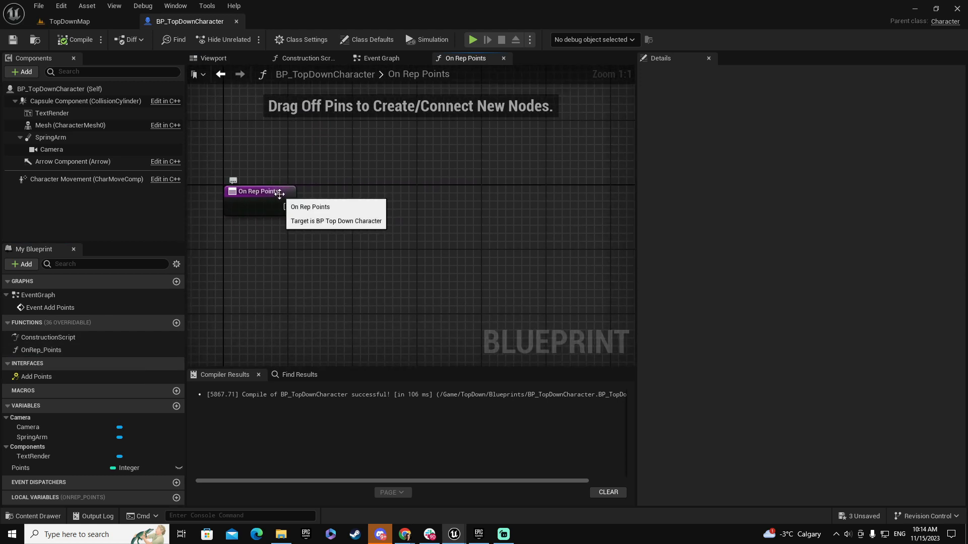
pyautogui.moveTo(286, 207); pyautogui.dragTo(387, 207)
pyautogui.write('set text')
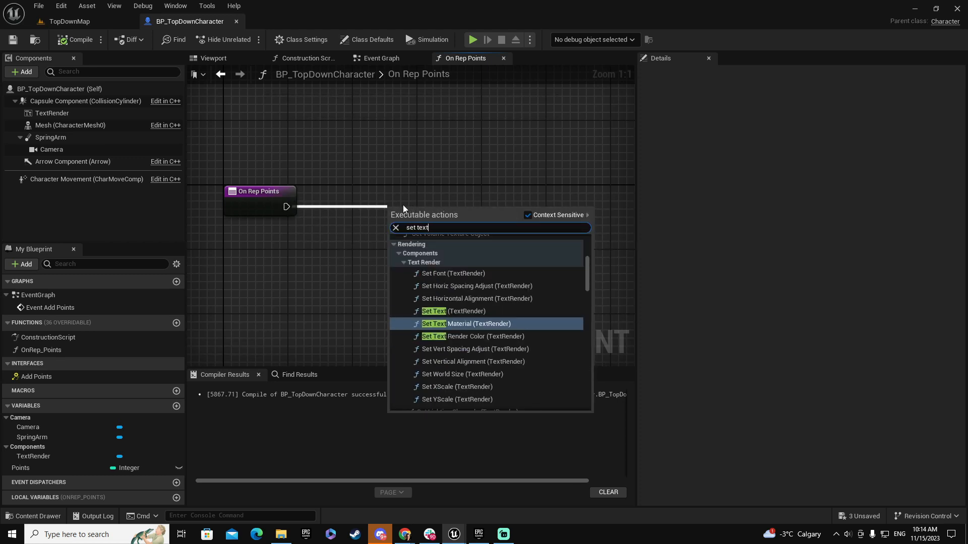
pyautogui.click(460, 312)
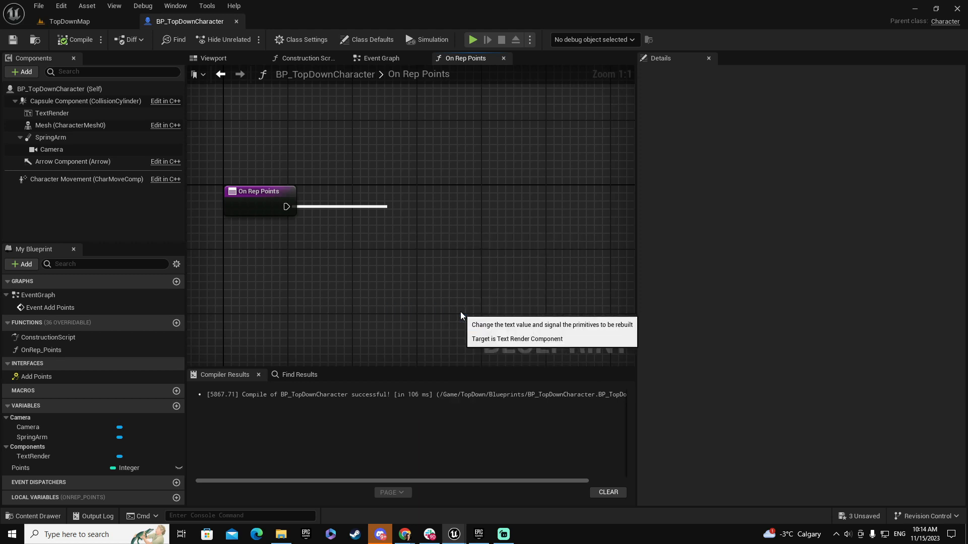
pyautogui.moveTo(311, 185); pyautogui.dragTo(277, 234)
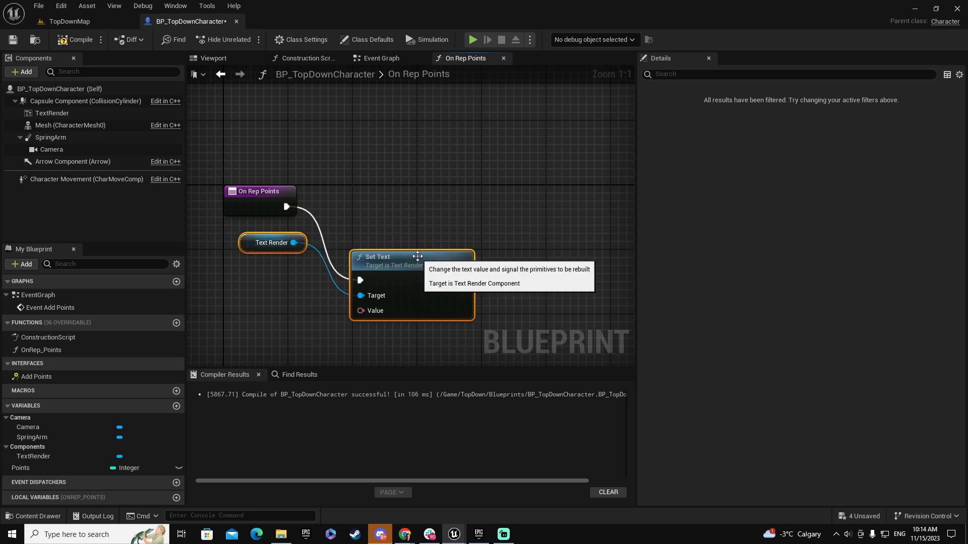
# Move the Set Text node level with the On Rep Points entry node so their execution wire runs straight.
pyautogui.click(414, 237)
pyautogui.moveTo(420, 255); pyautogui.dragTo(431, 189)
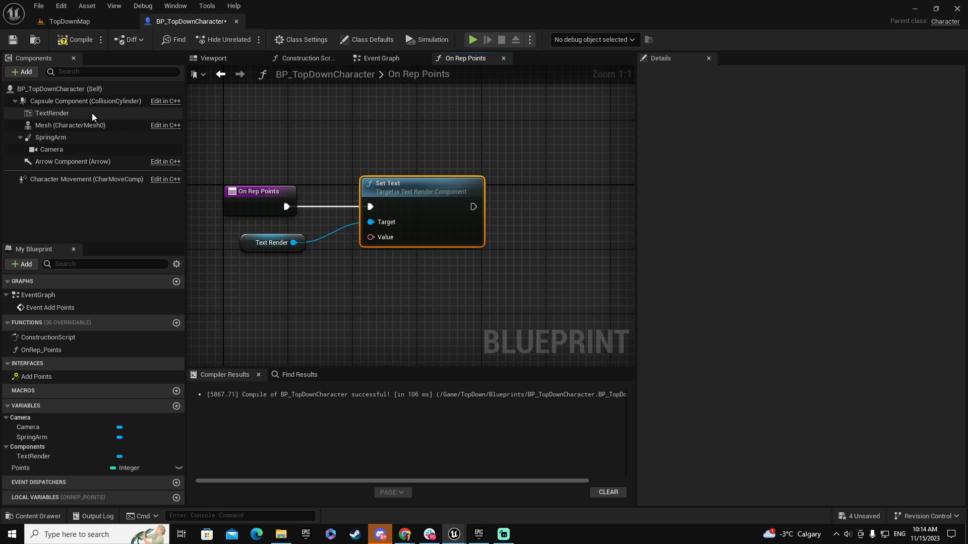
pyautogui.moveTo(373, 260); pyautogui.dragTo(418, 200, button='right')
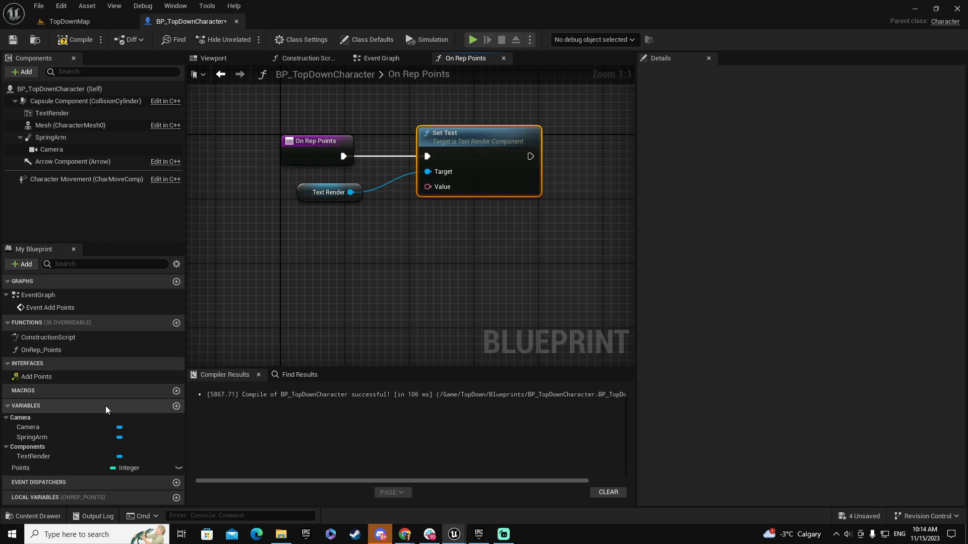
# Add a Get Points node, connect it through a To Text (Integer) conversion to Set Text's Value, and compile and save the blueprint.
pyautogui.keyDown('ctrl'); pyautogui.moveTo(21, 468); pyautogui.dragTo(302, 289); pyautogui.keyUp('ctrl')
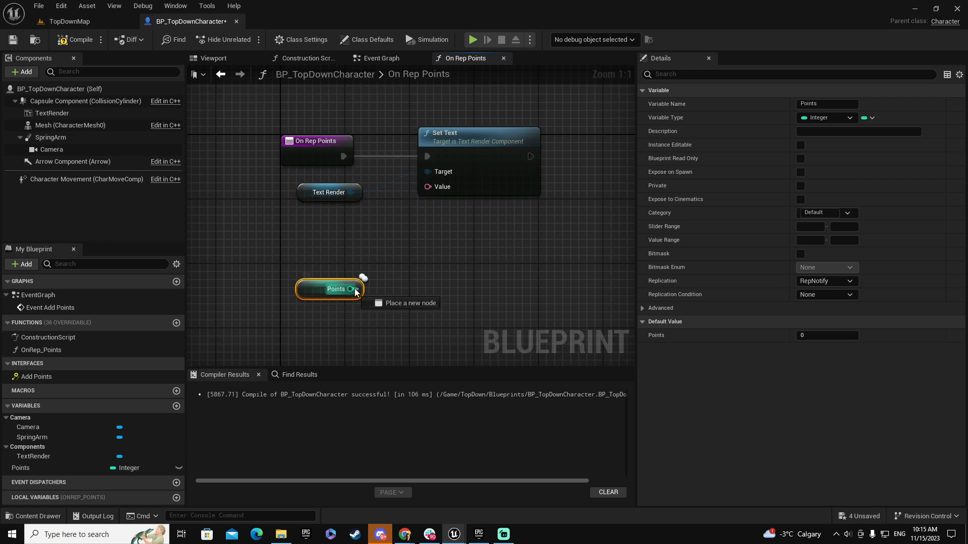
pyautogui.moveTo(421, 187); pyautogui.dragTo(346, 231)
pyautogui.moveTo(455, 284); pyautogui.dragTo(431, 287, button='right')
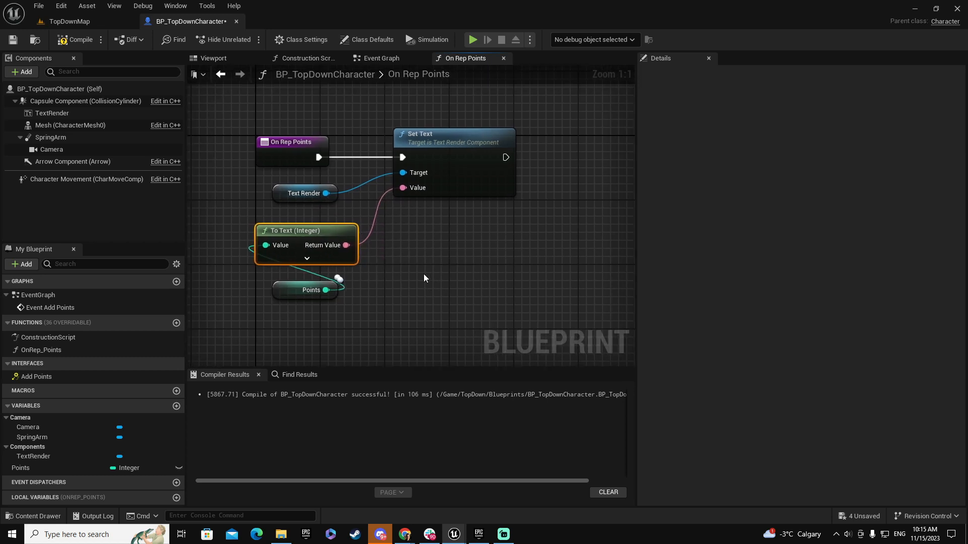
pyautogui.click(76, 40)
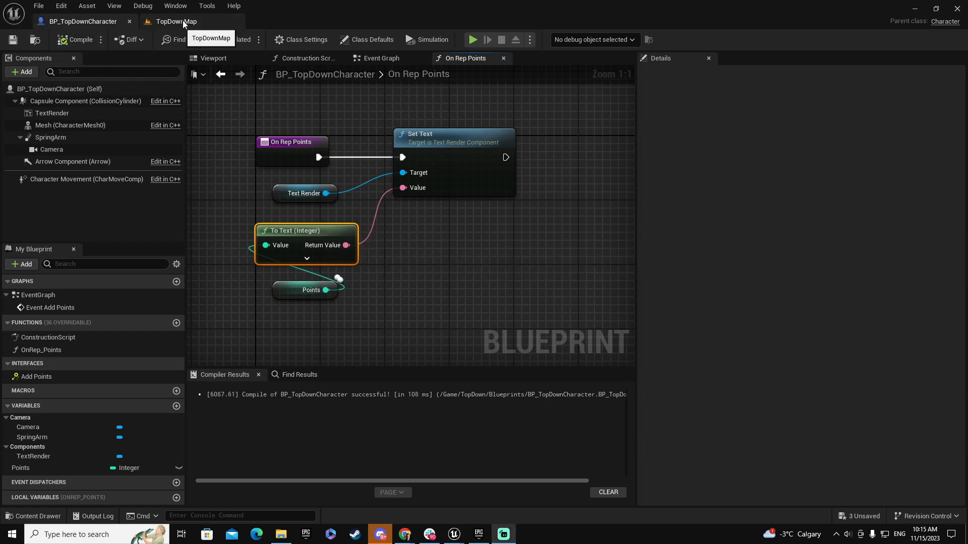
# Switch to TopDownMap and delete the actor standing between the grapes and mango pickups.
pyautogui.click(184, 23)
pyautogui.moveTo(417, 234)
pyautogui.mouseDown(button='right')
pyautogui.moveTo(415, 210)
pyautogui.moveTo(399, 250)
pyautogui.moveTo(404, 243)
pyautogui.mouseUp(button='right')
pyautogui.click(354, 227)
pyautogui.press('Delete')
# Duplicate the mango pickup to near the blue cube, and add two walnut pickups, one by the ramp and one near the pillars.
pyautogui.click(565, 231)
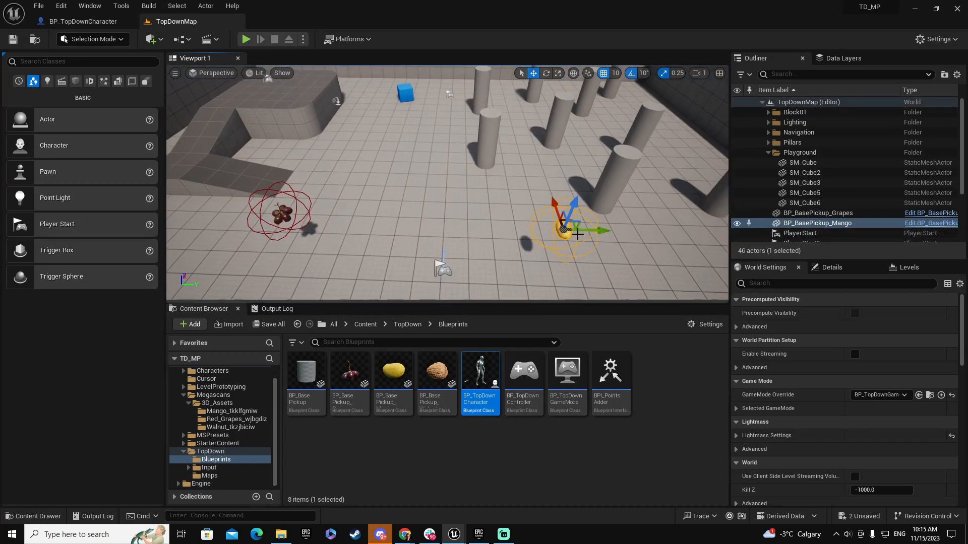
pyautogui.keyDown('alt'); pyautogui.moveTo(600, 231); pyautogui.dragTo(347, 186); pyautogui.keyUp('alt')
pyautogui.moveTo(378, 106); pyautogui.dragTo(380, 103)
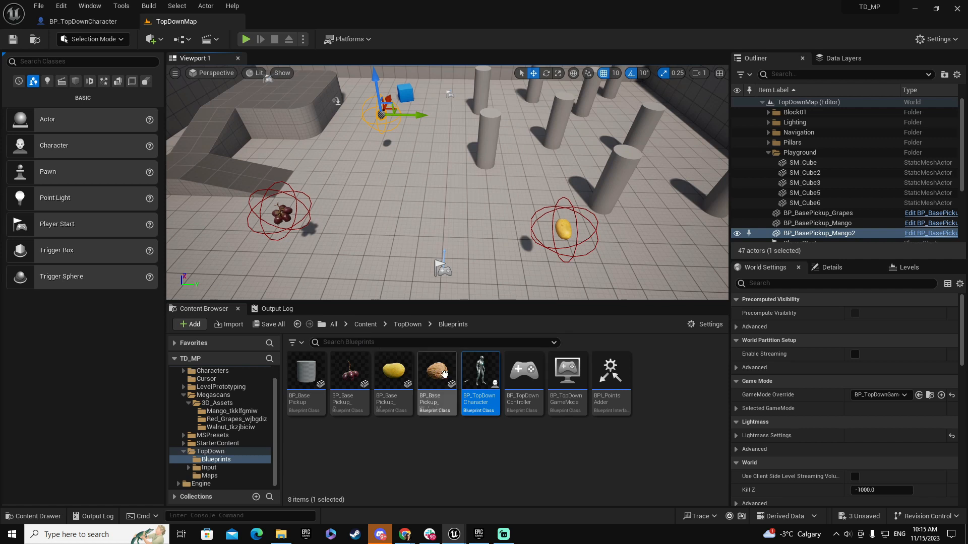
pyautogui.moveTo(444, 373); pyautogui.dragTo(433, 161)
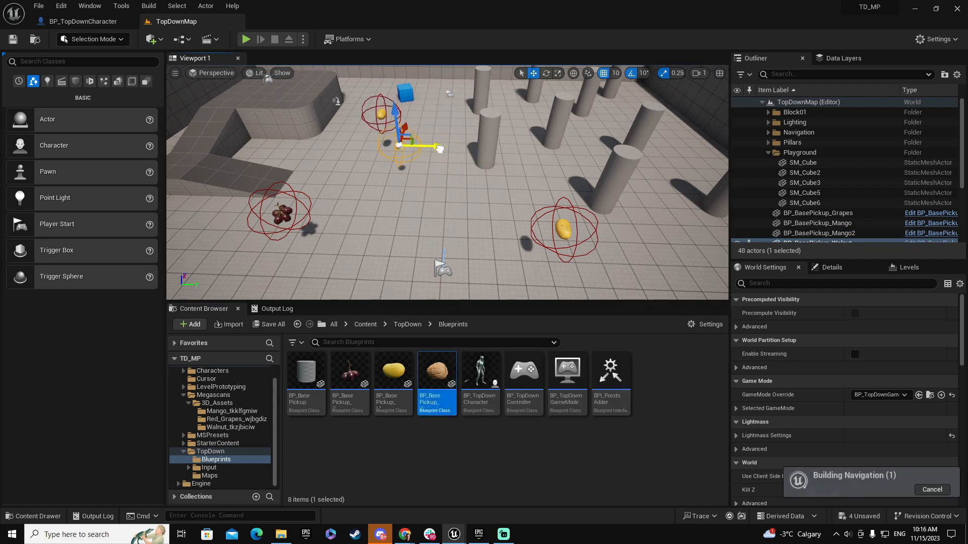
pyautogui.keyDown('alt'); pyautogui.moveTo(288, 153); pyautogui.dragTo(562, 170); pyautogui.keyUp('alt')
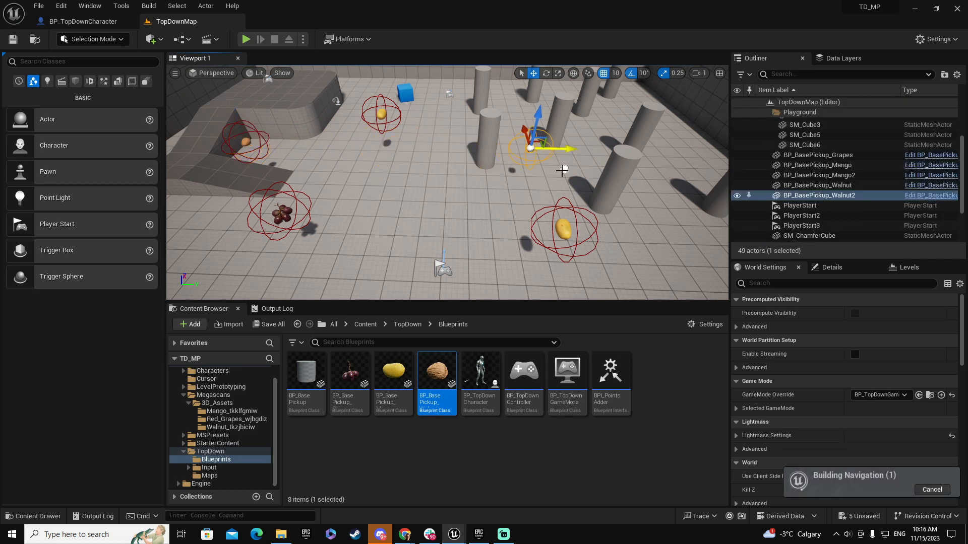
# Start playing the level and shrink the editor window so both client preview windows are in view.
pyautogui.click(246, 39)
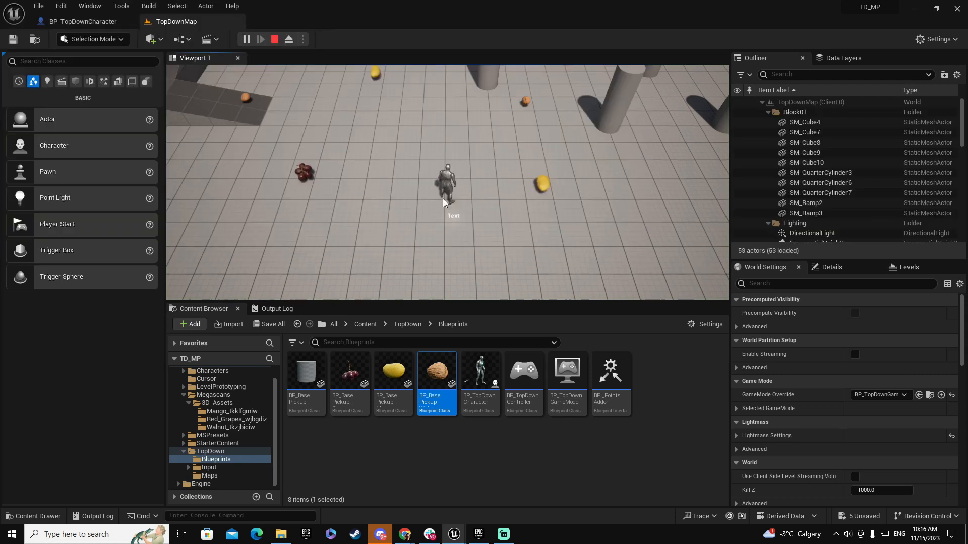
pyautogui.click(675, 255)
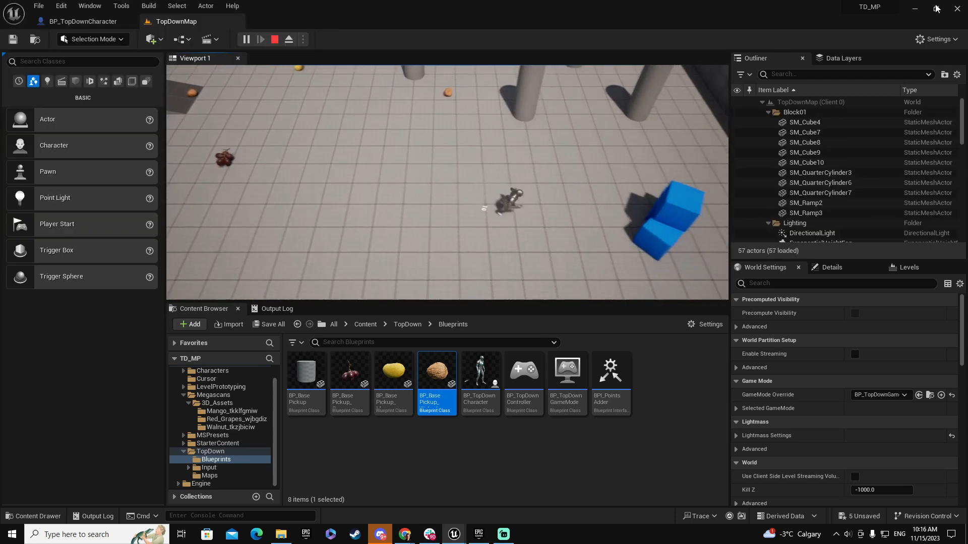
pyautogui.click(936, 9)
pyautogui.moveTo(617, 183); pyautogui.dragTo(635, 164)
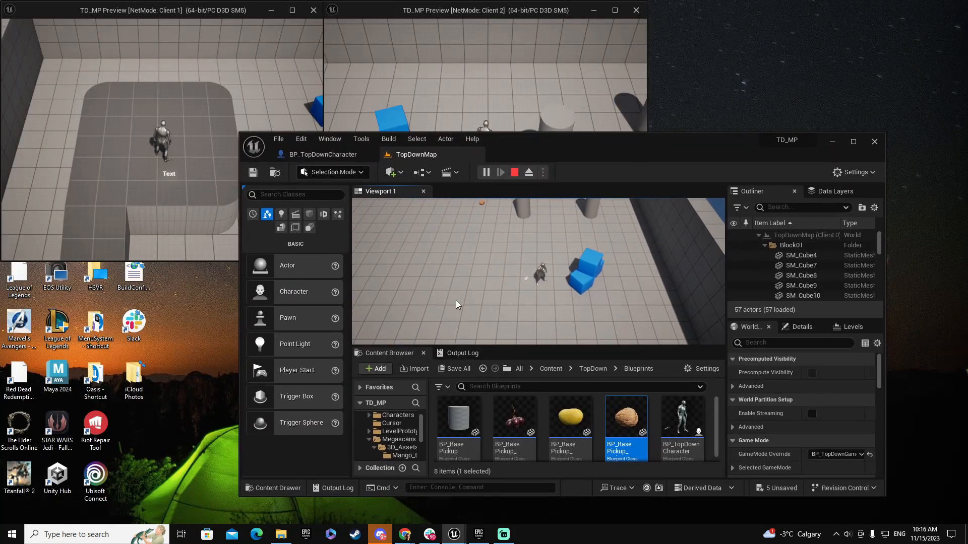
# Walk the editor viewport's character over the grapes pickup to test collecting it and check its text.
pyautogui.click(456, 276)
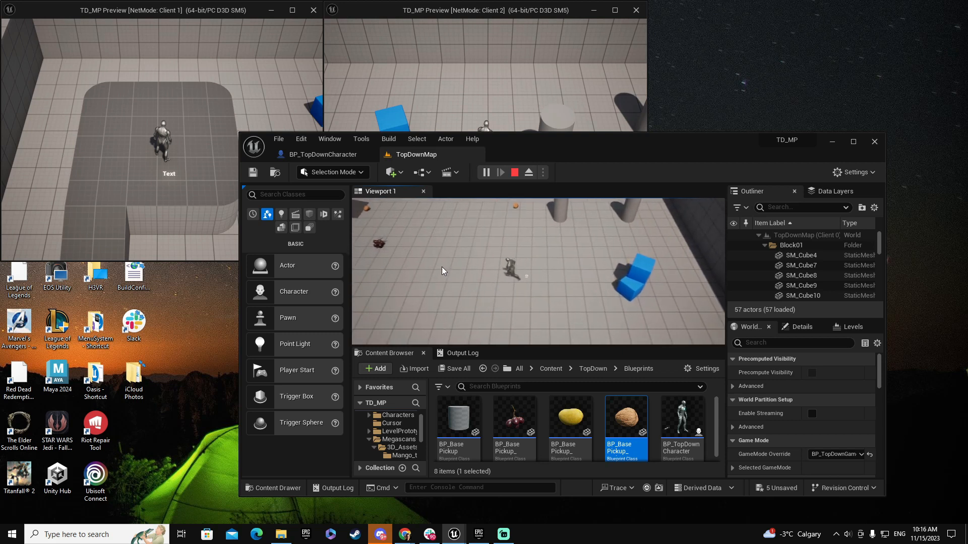
pyautogui.click(534, 290)
pyautogui.click(482, 262)
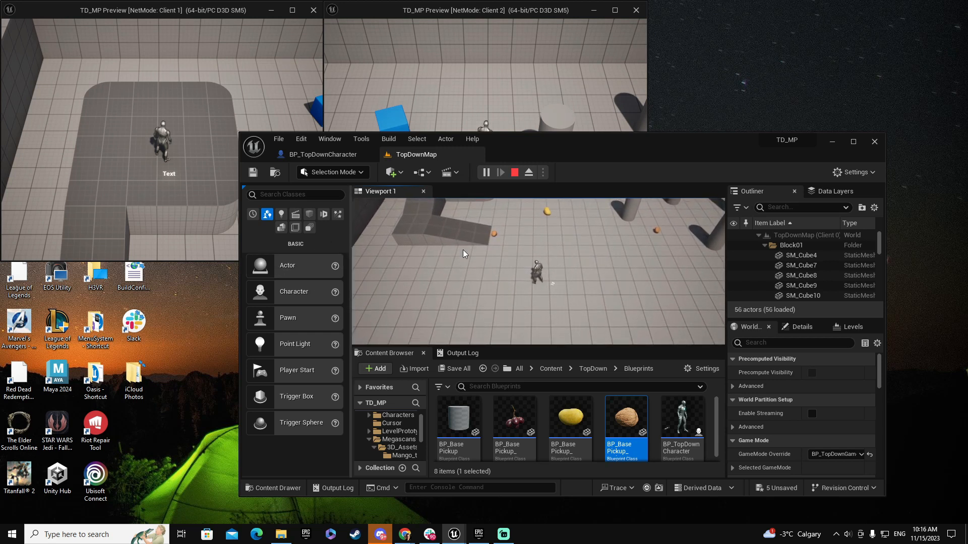
# In the Client 1 preview, walk the character to the other player, collect the walnut by the ramp, and check both characters' text.
pyautogui.click(203, 90)
pyautogui.click(102, 215)
pyautogui.moveTo(141, 225); pyautogui.dragTo(248, 200)
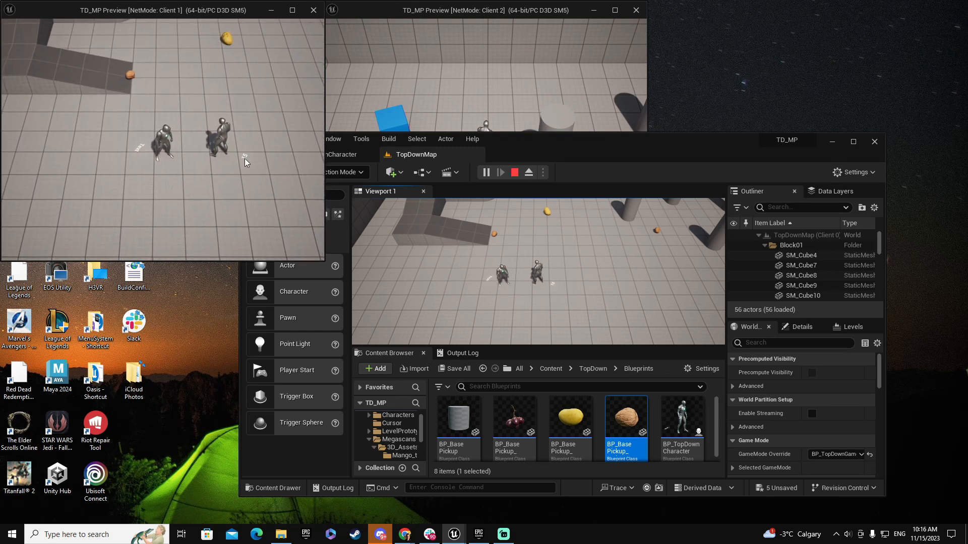
pyautogui.click(134, 75)
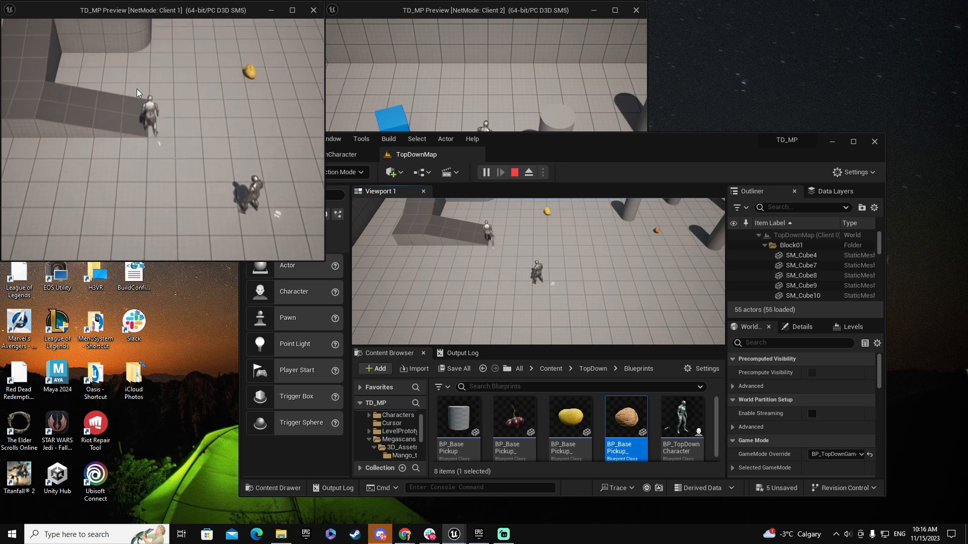
pyautogui.moveTo(202, 161); pyautogui.dragTo(211, 164)
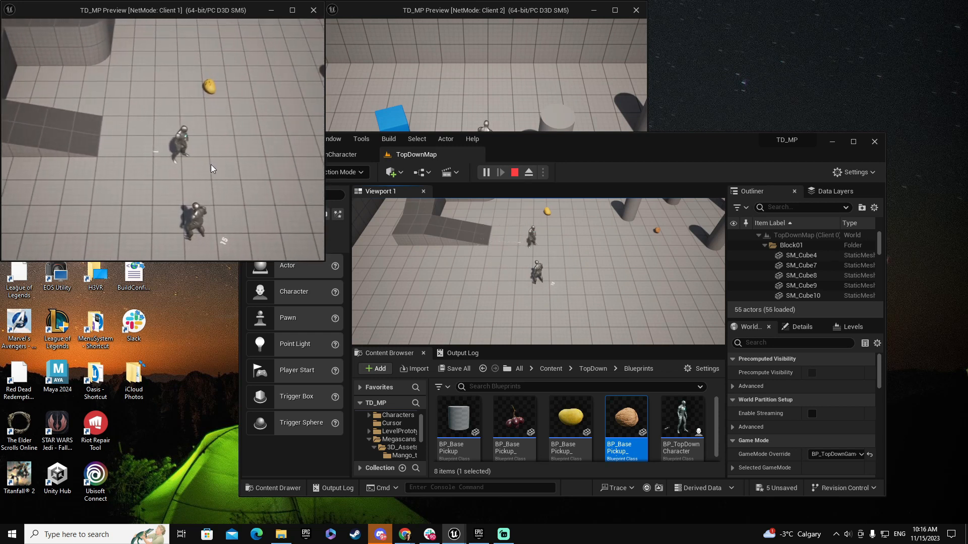
# Walk the editor viewport's character around the Client 1 character to compare the points text in both windows.
pyautogui.click(559, 273)
pyautogui.click(524, 252)
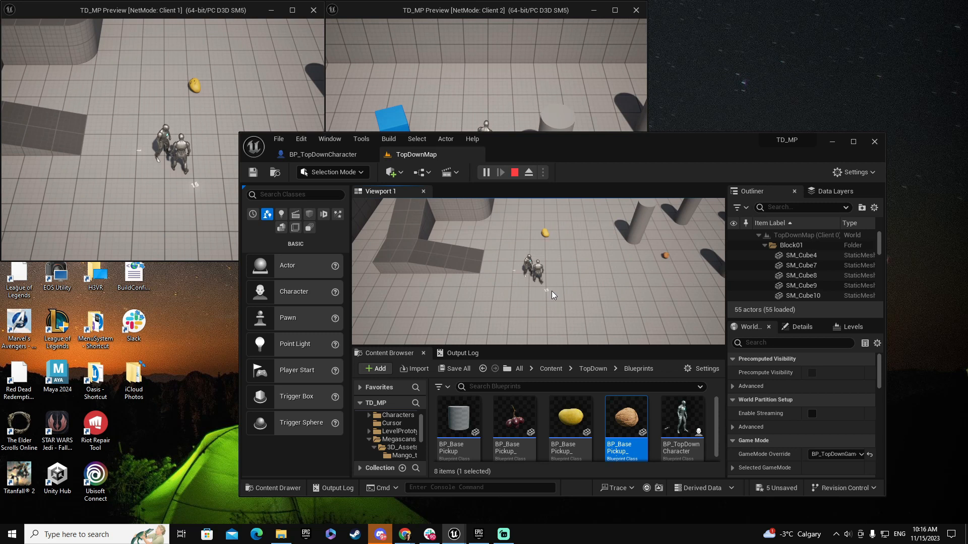
pyautogui.click(494, 271)
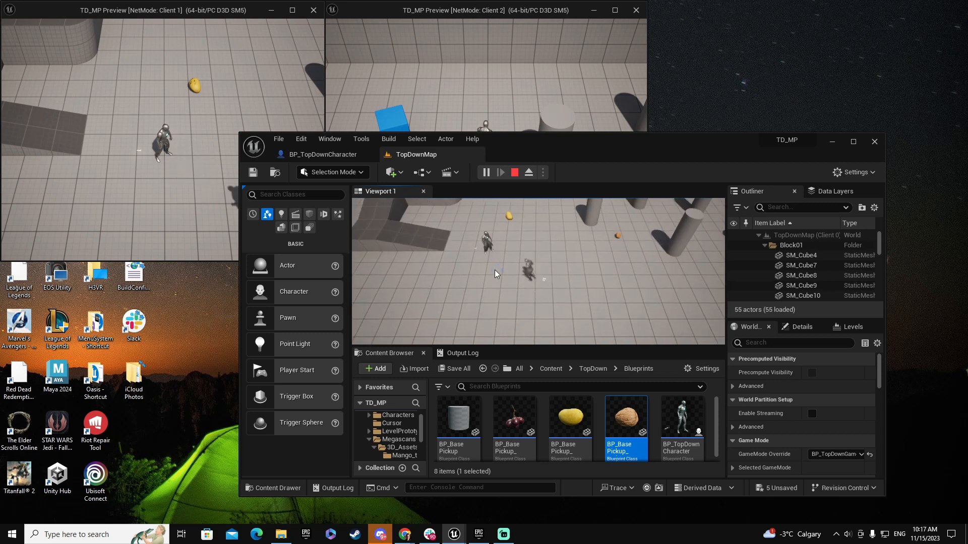